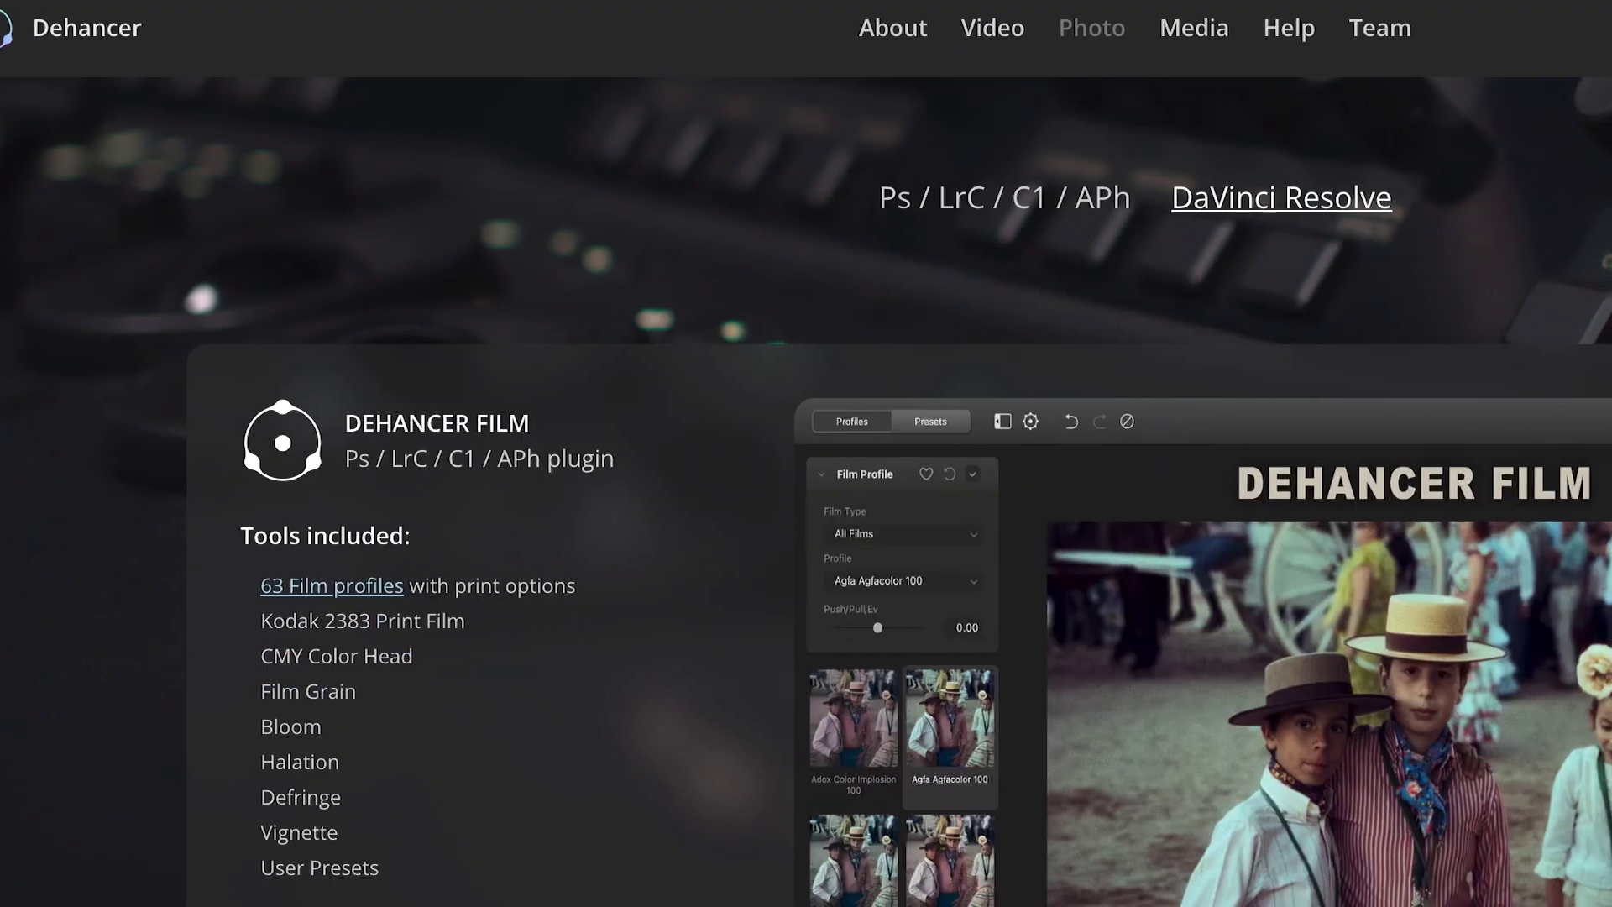
- Look through the list of tools included in the Dehancer Film plugin on its website
{"action": "scroll", "coordinate": [806, 504], "scroll_direction": "down", "scroll_amount": 10}
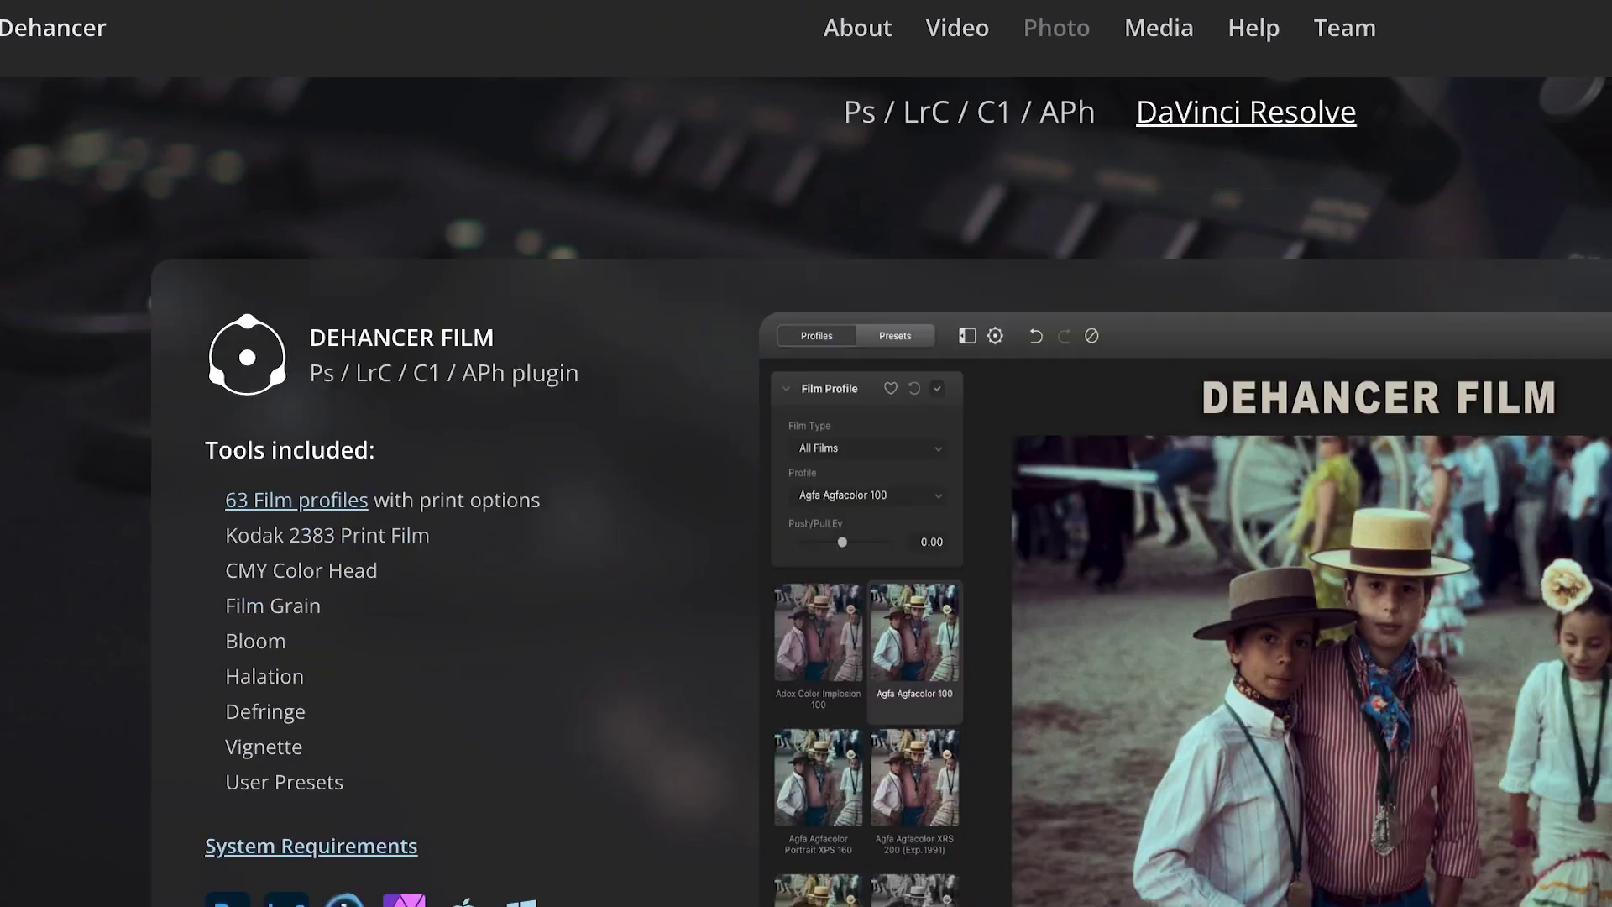
{"action": "scroll", "coordinate": [807, 504], "scroll_direction": "down", "scroll_amount": 15}
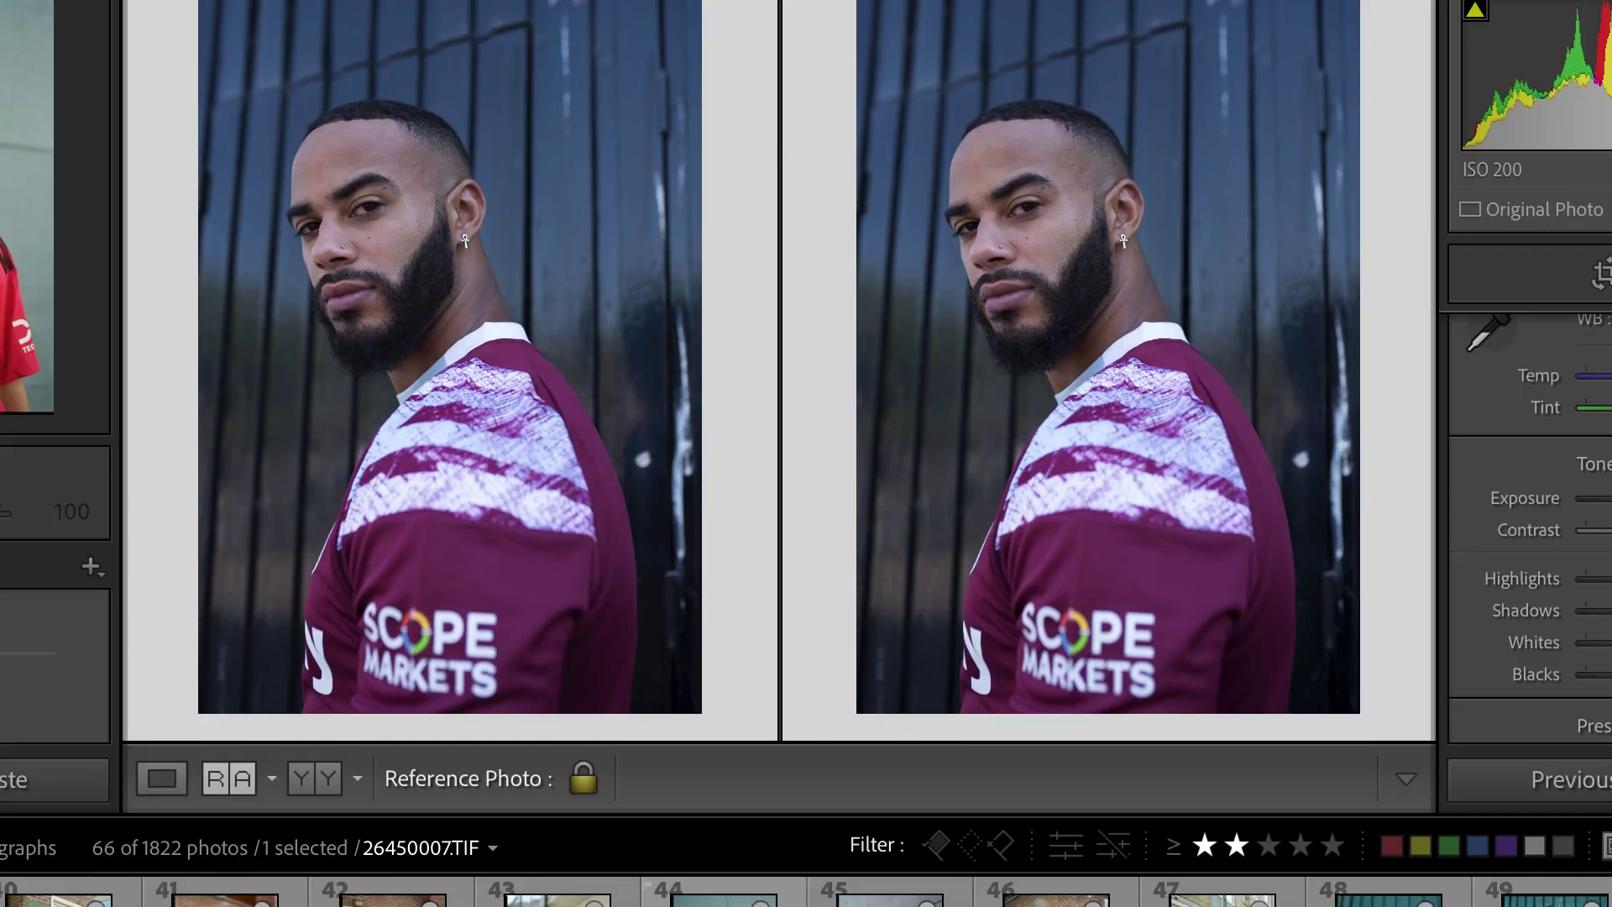
- Use the film scan of the man in the maroon shirt as the reference photo, and inspect the digital shot up close
{"action": "left_click_drag", "start_coordinate": [787, 743], "coordinate": [435, 446]}
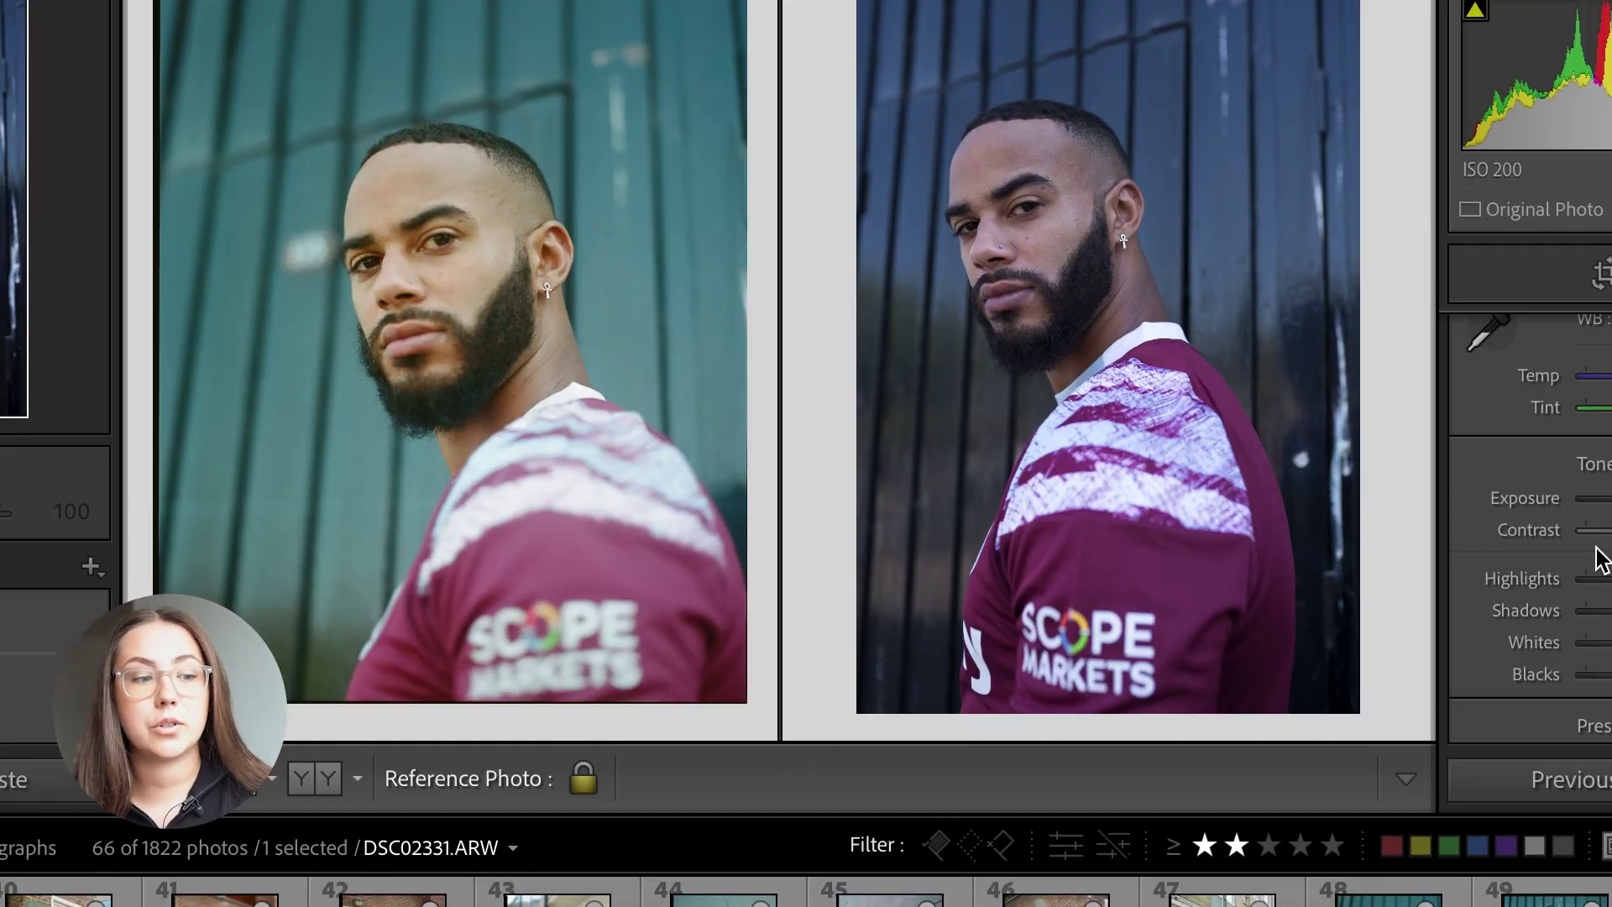
{"action": "left_click", "coordinate": [1173, 340]}
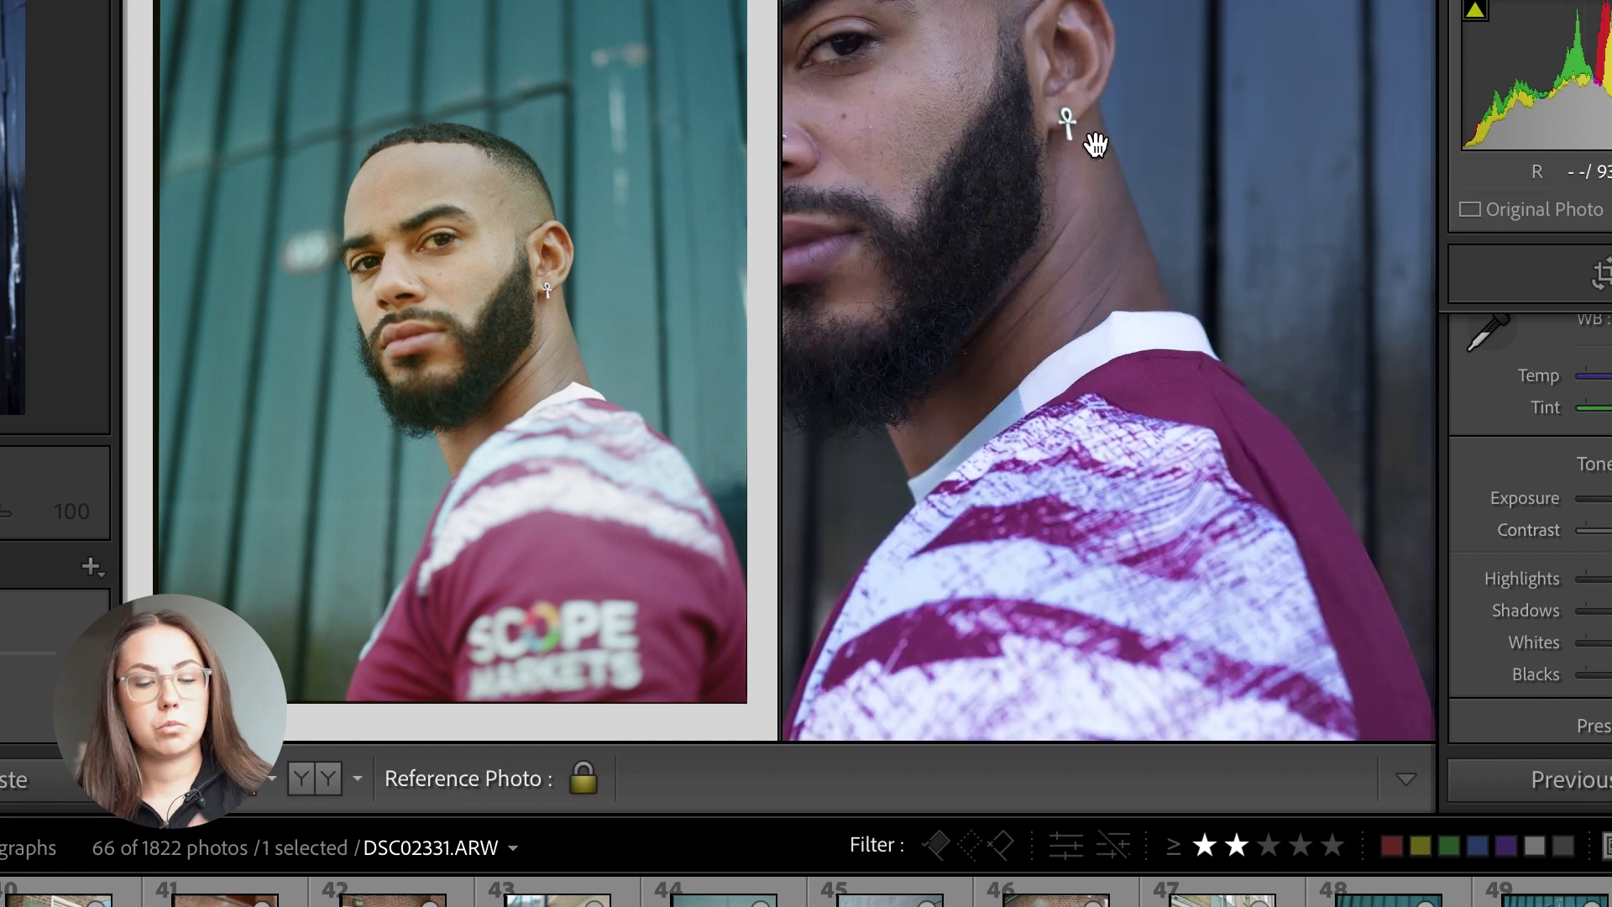
{"action": "left_click", "coordinate": [1034, 149]}
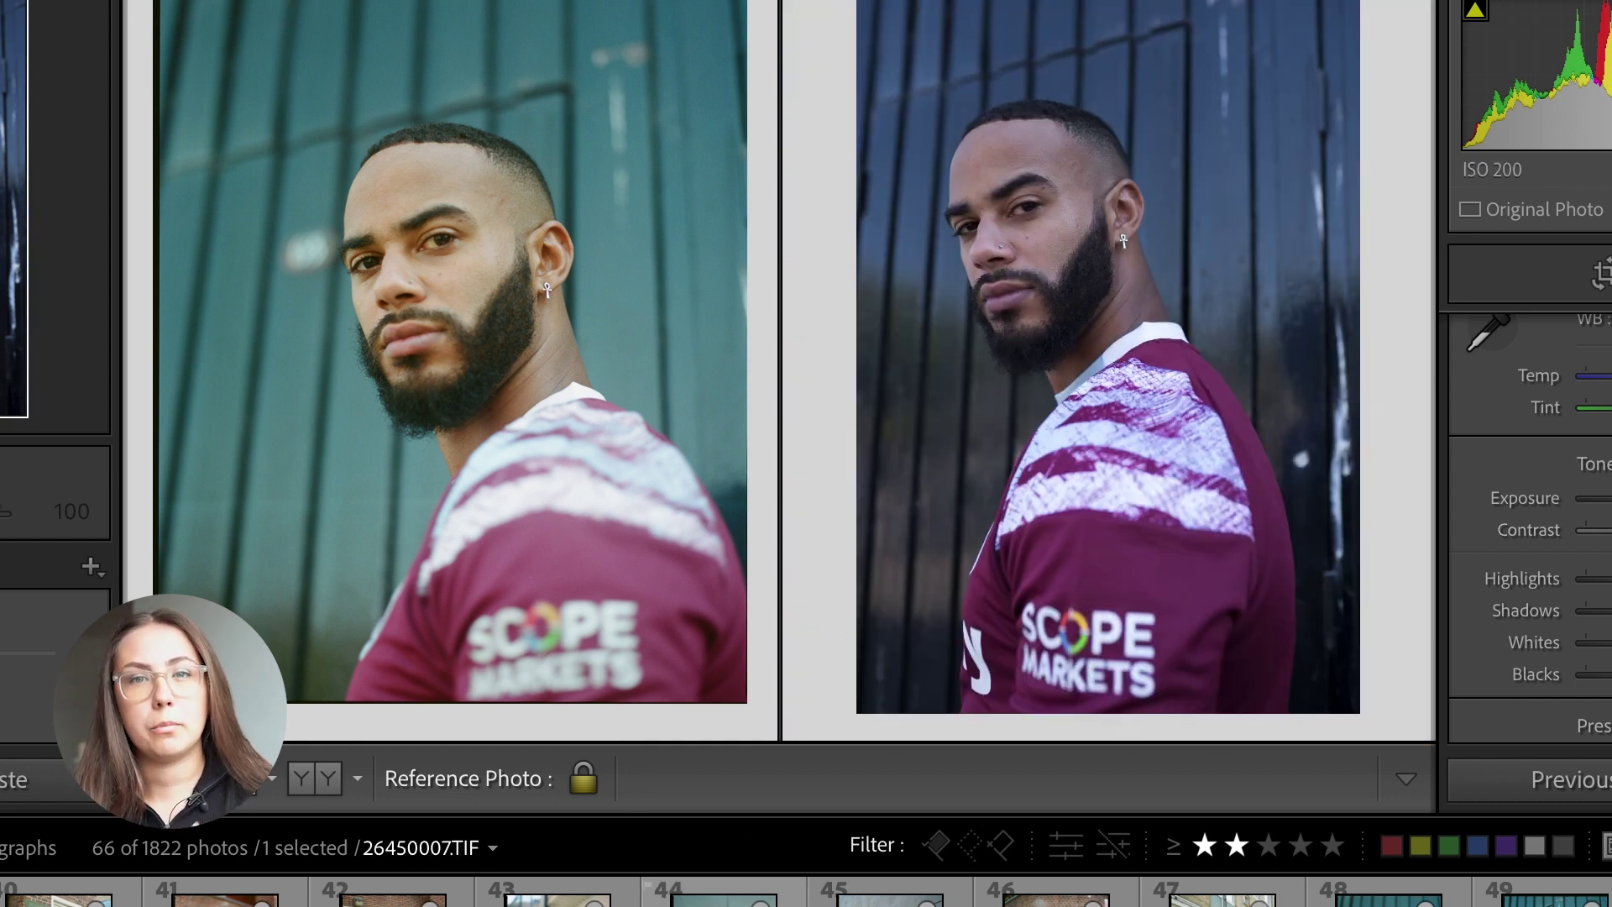
{"action": "scroll", "coordinate": [806, 891], "scroll_direction": "up", "scroll_amount": 5}
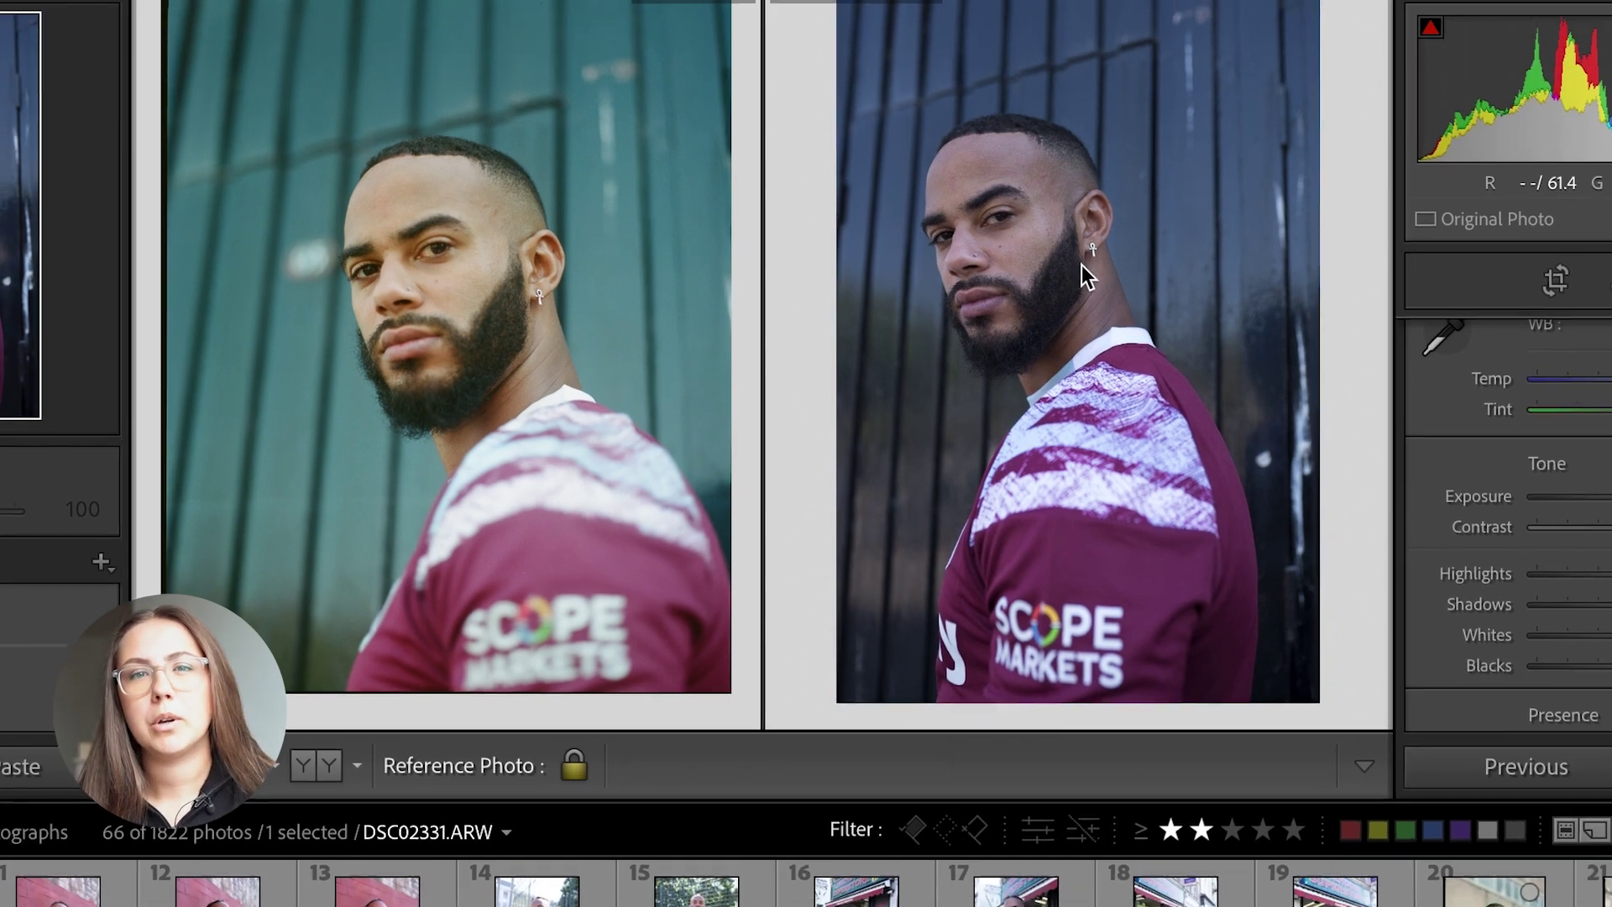
- Open the digital portrait DSC02331.ARW in the Dehancer Lightroom Plugin as a copy with Lightroom adjustments
{"action": "right_click", "coordinate": [1156, 232]}
{"action": "mouse_move", "coordinate": [1063, 320]}
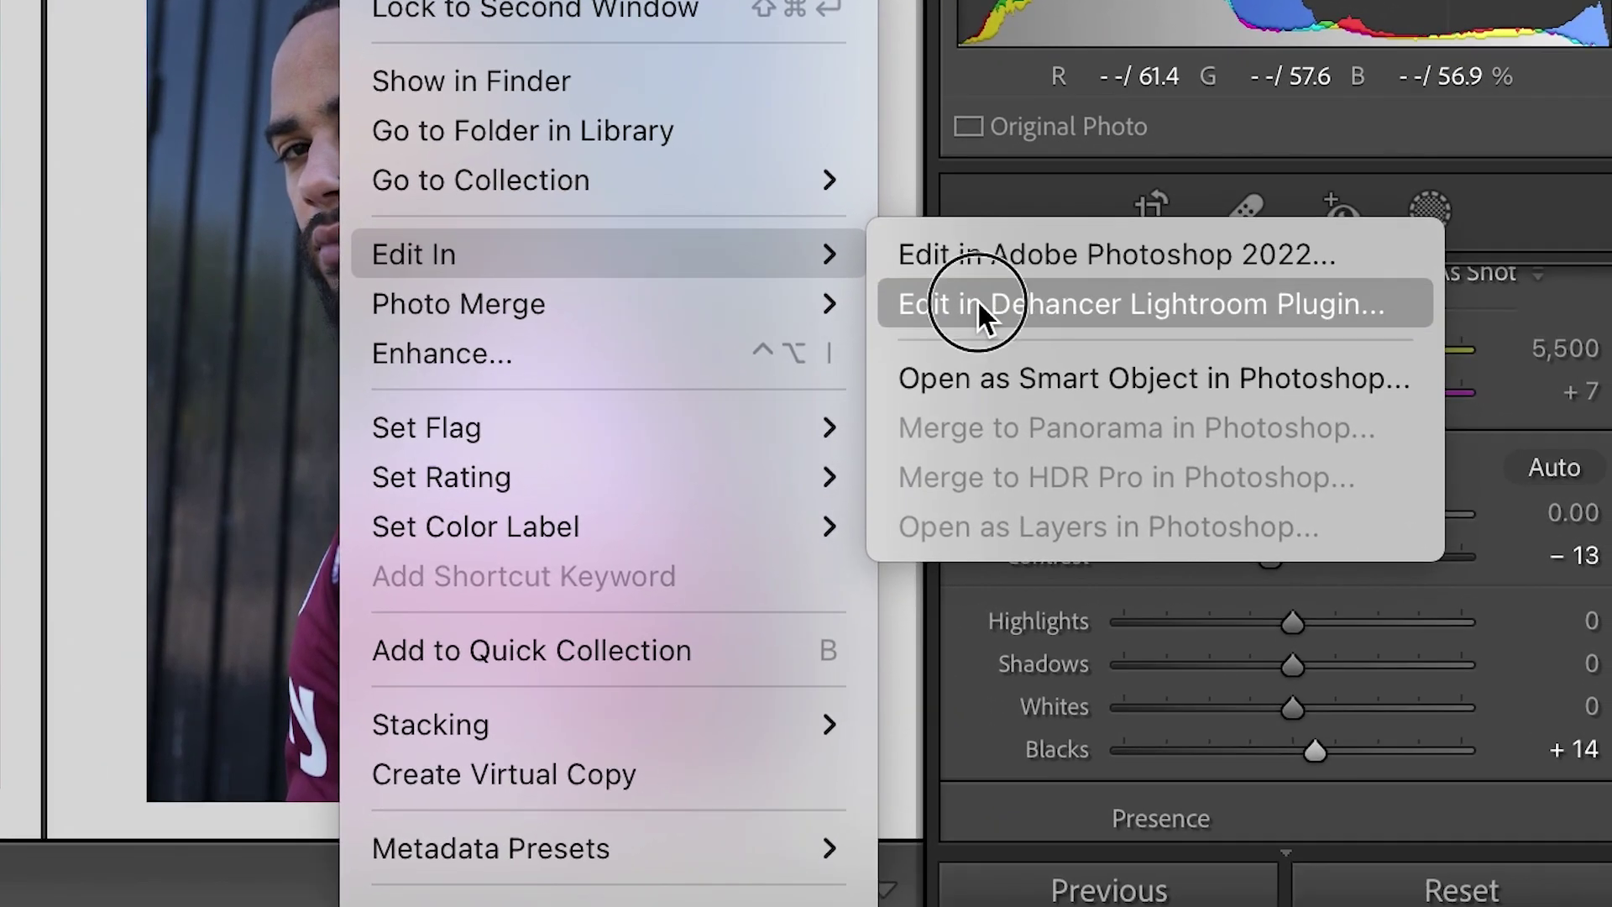
{"action": "left_click", "coordinate": [1095, 328]}
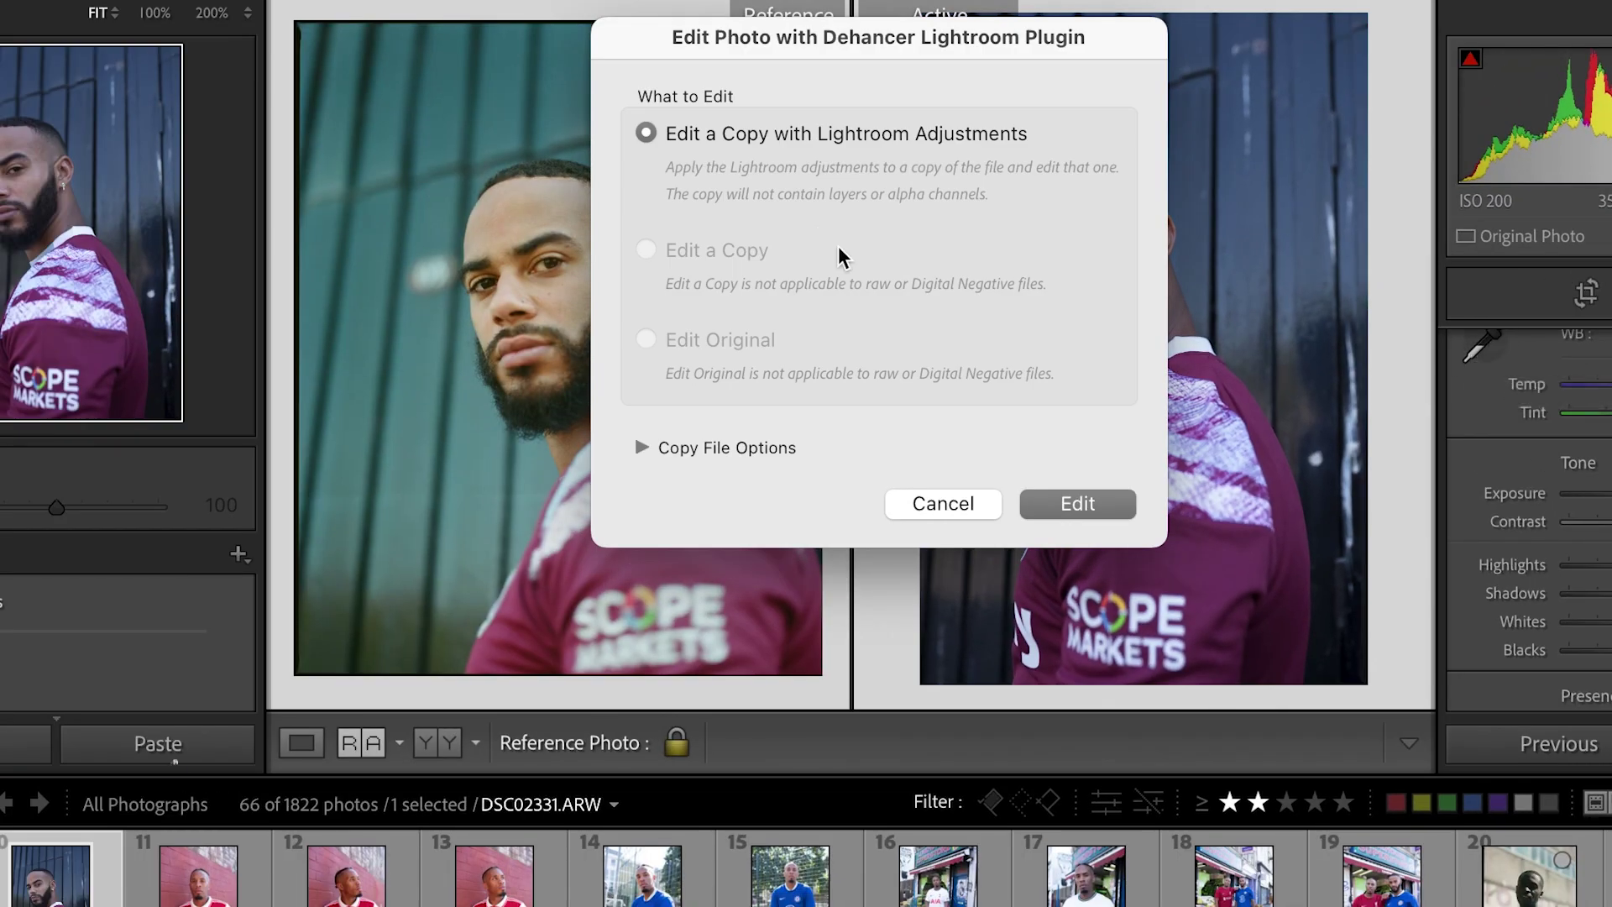
{"action": "left_click", "coordinate": [1079, 504]}
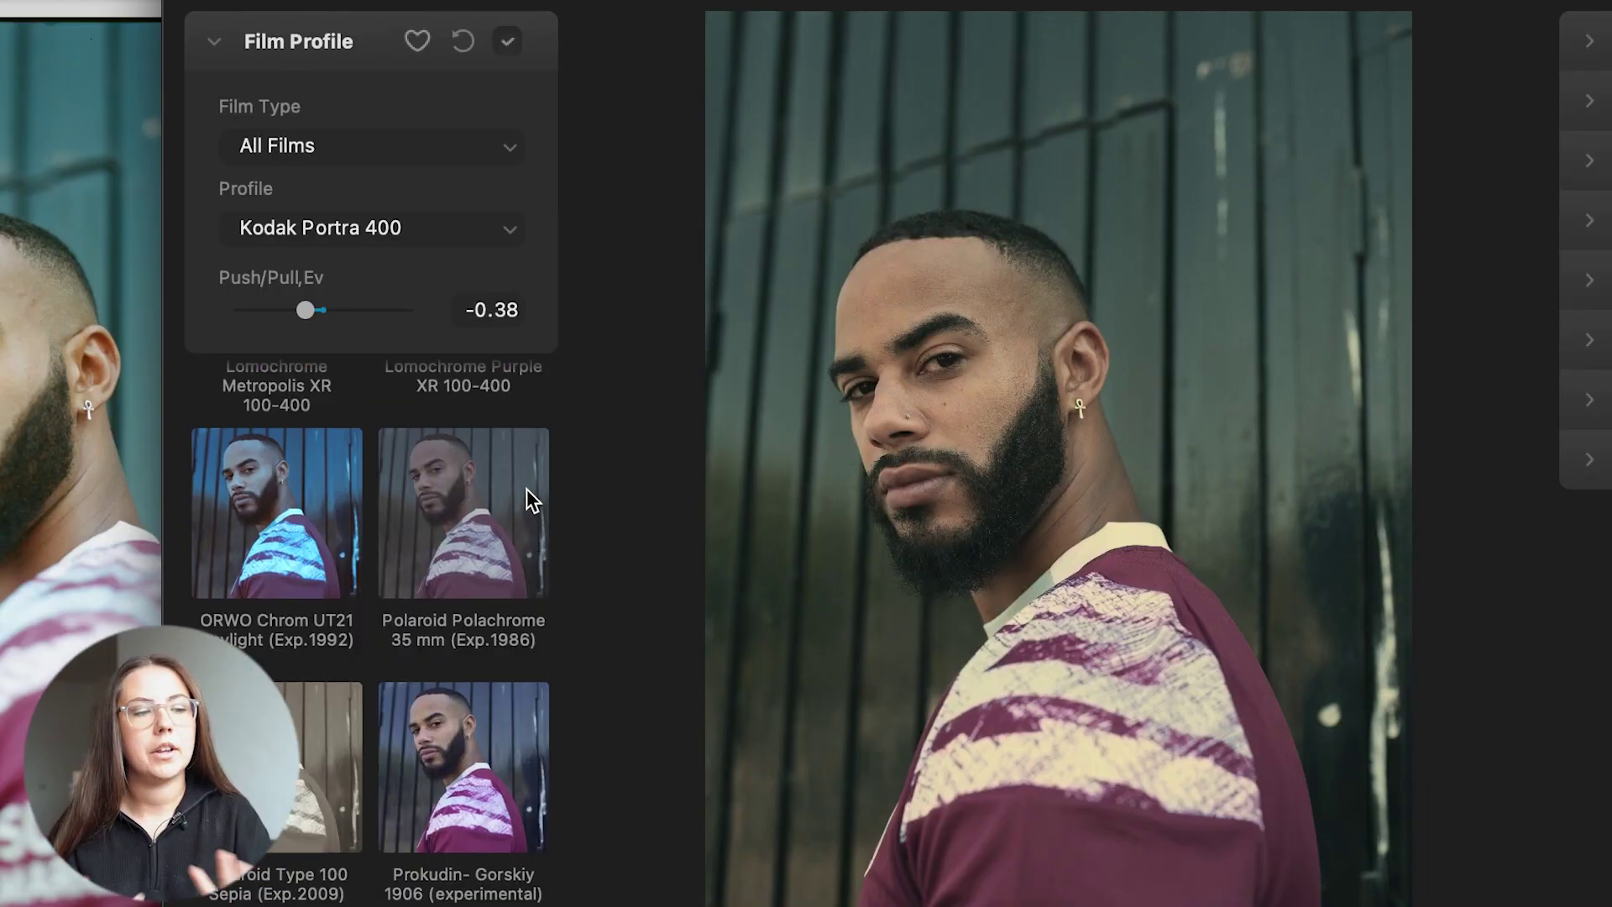
- Browse the film profile previews back to the start of the list and collapse the Film Profile settings
{"action": "scroll", "coordinate": [526, 489], "scroll_direction": "up", "scroll_amount": 5}
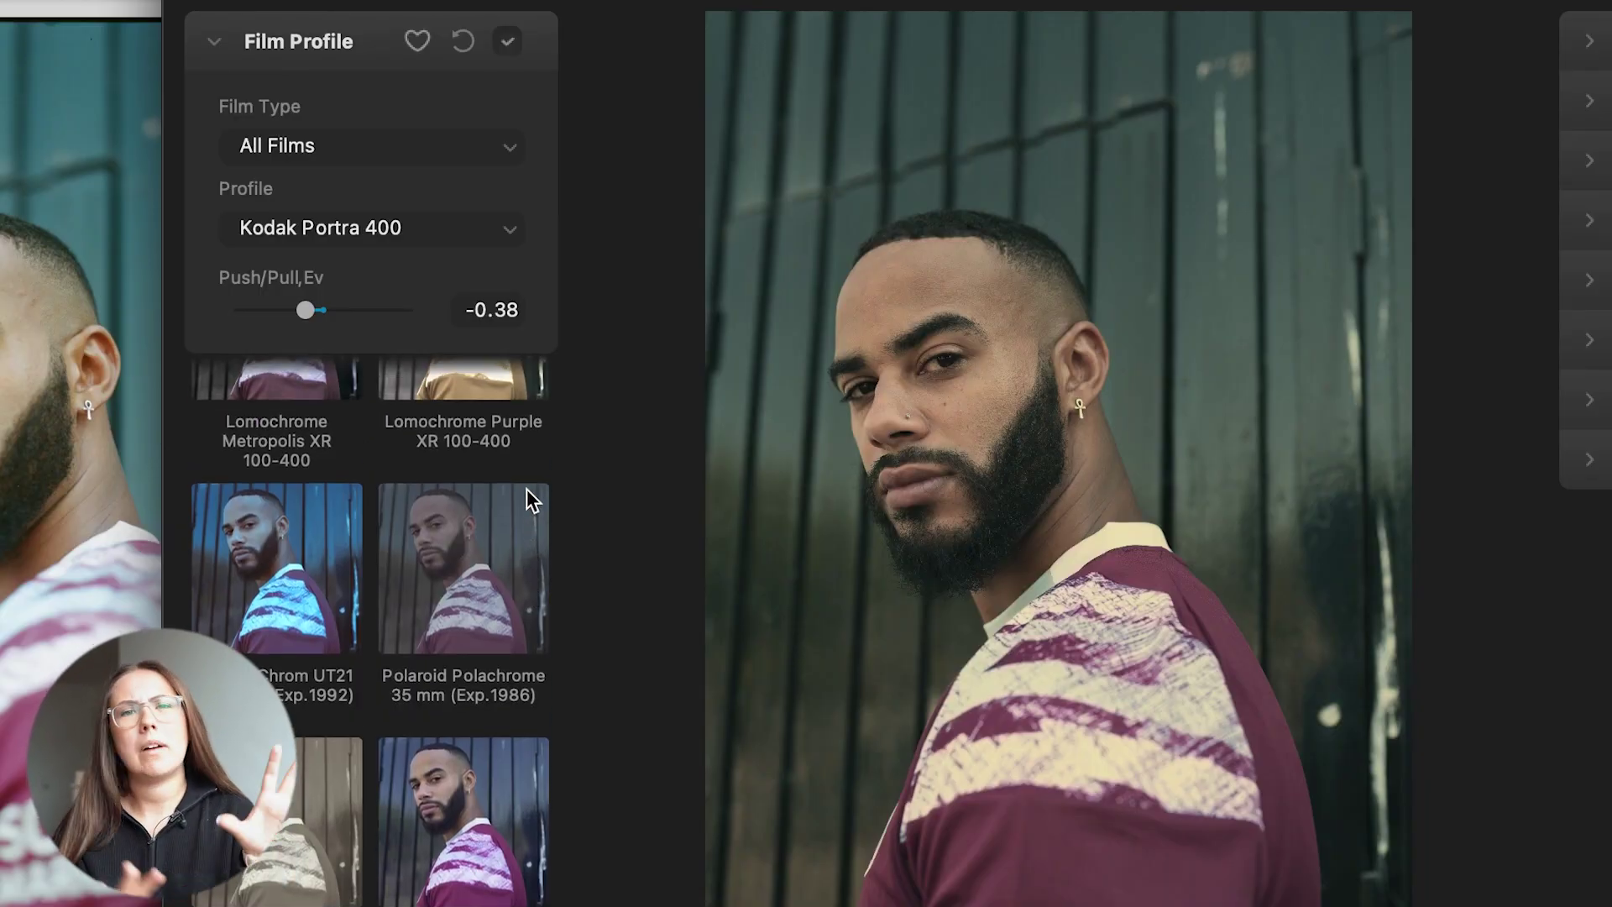
{"action": "scroll", "coordinate": [527, 489], "scroll_direction": "up", "scroll_amount": 10}
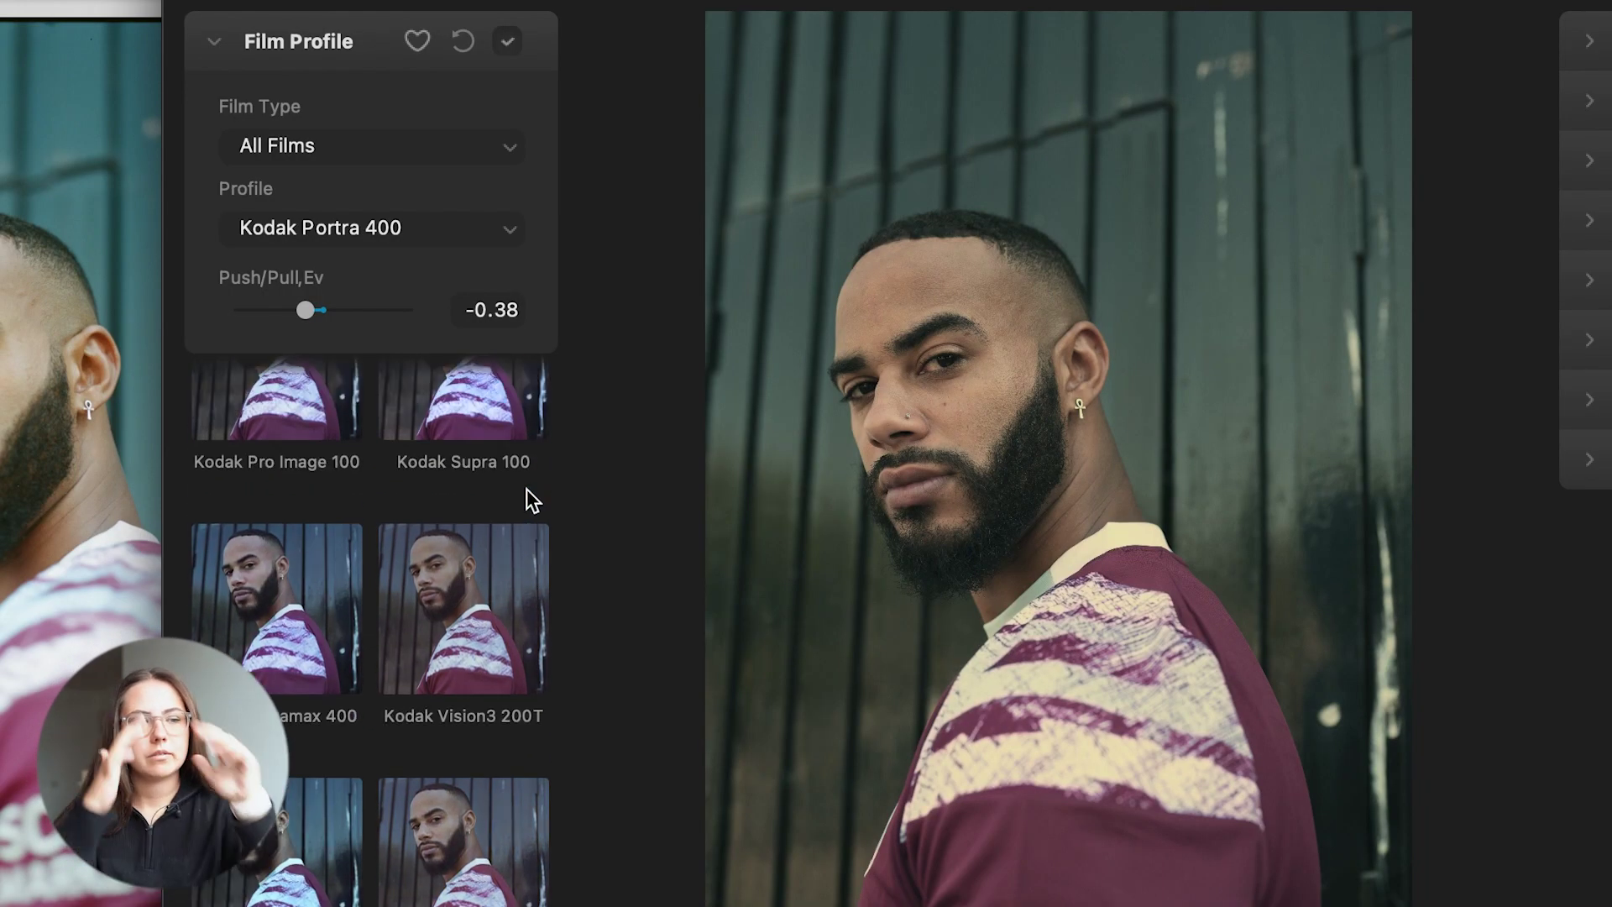
{"action": "scroll", "coordinate": [526, 489], "scroll_direction": "up", "scroll_amount": 10}
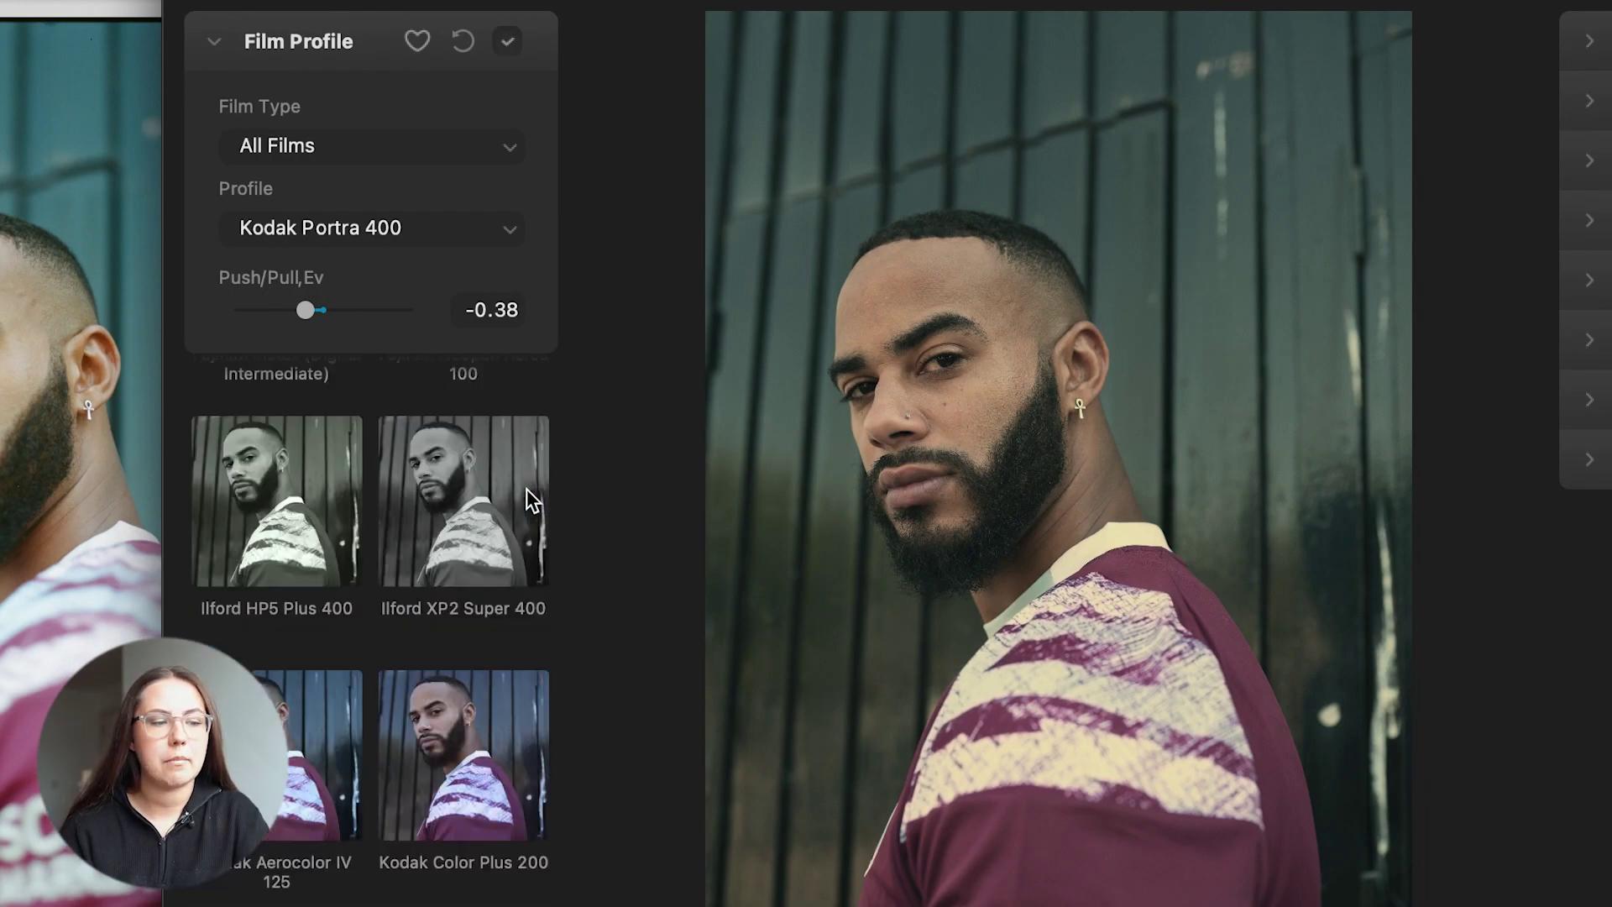
{"action": "scroll", "coordinate": [527, 489], "scroll_direction": "up", "scroll_amount": 5}
{"action": "scroll", "coordinate": [527, 488], "scroll_direction": "up", "scroll_amount": 5}
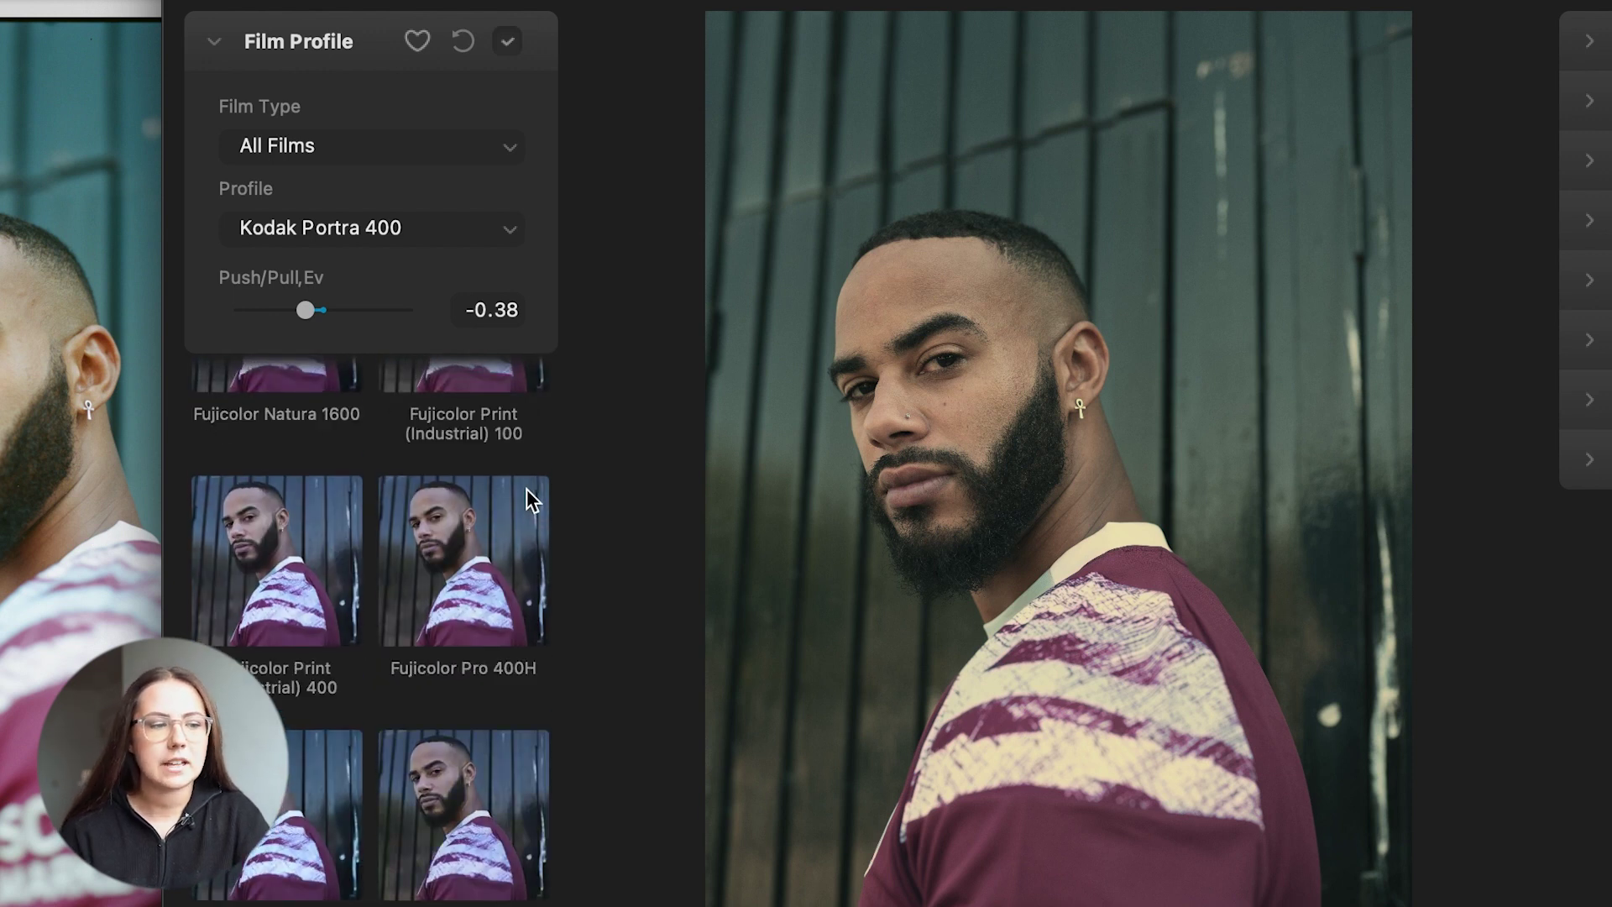
{"action": "scroll", "coordinate": [527, 488], "scroll_direction": "up", "scroll_amount": 5}
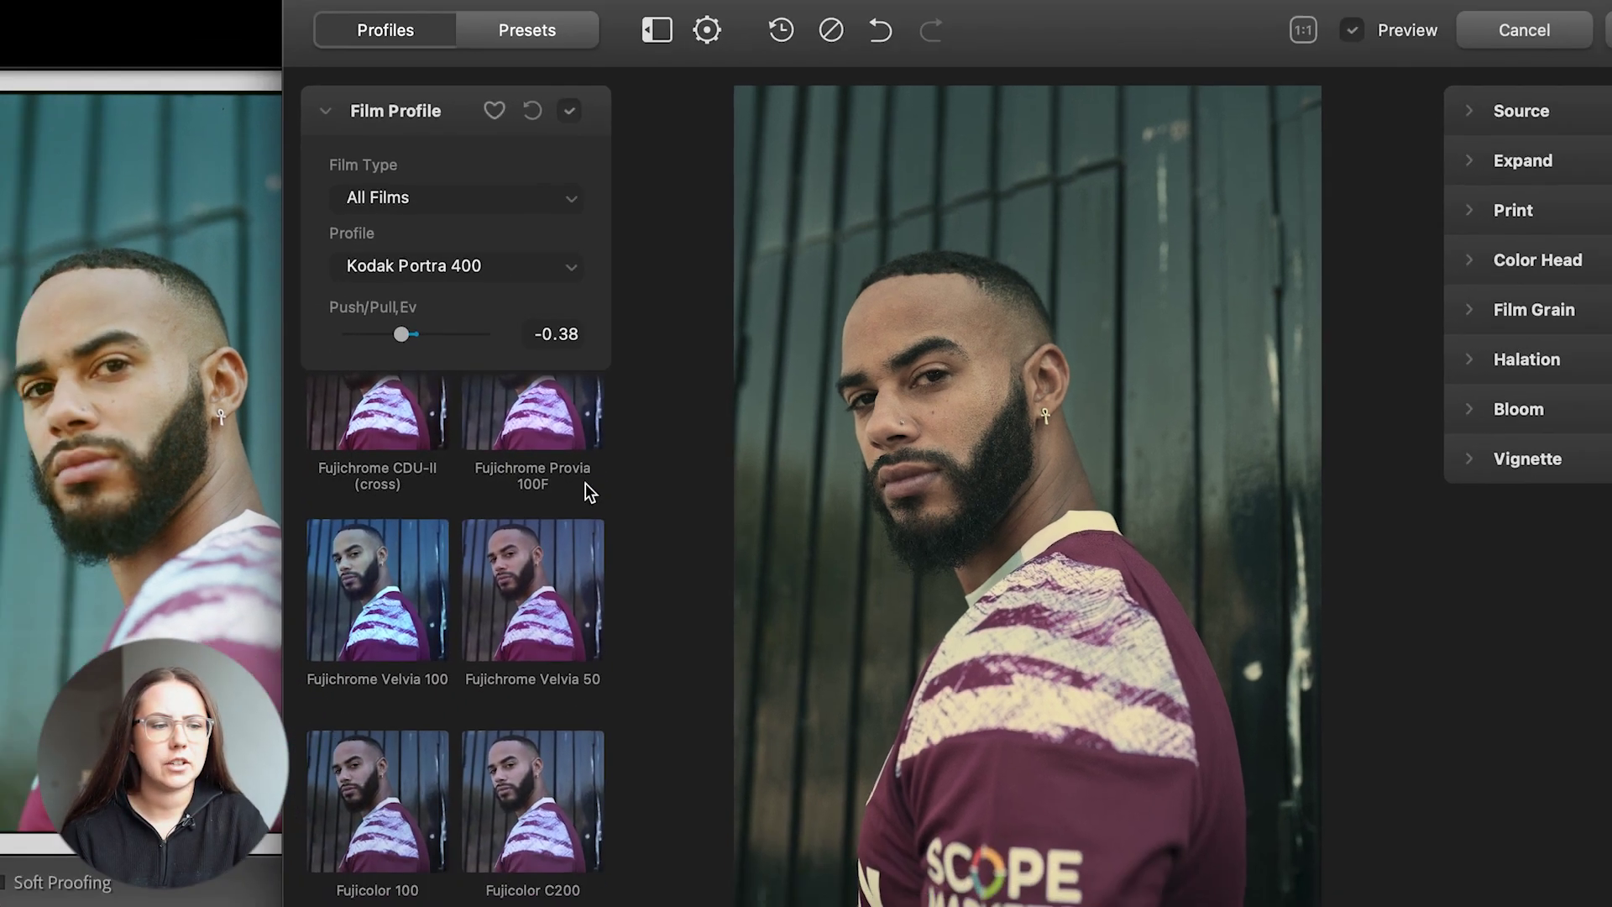
{"action": "scroll", "coordinate": [527, 494], "scroll_direction": "up", "scroll_amount": 5}
{"action": "scroll", "coordinate": [590, 491], "scroll_direction": "up", "scroll_amount": 5}
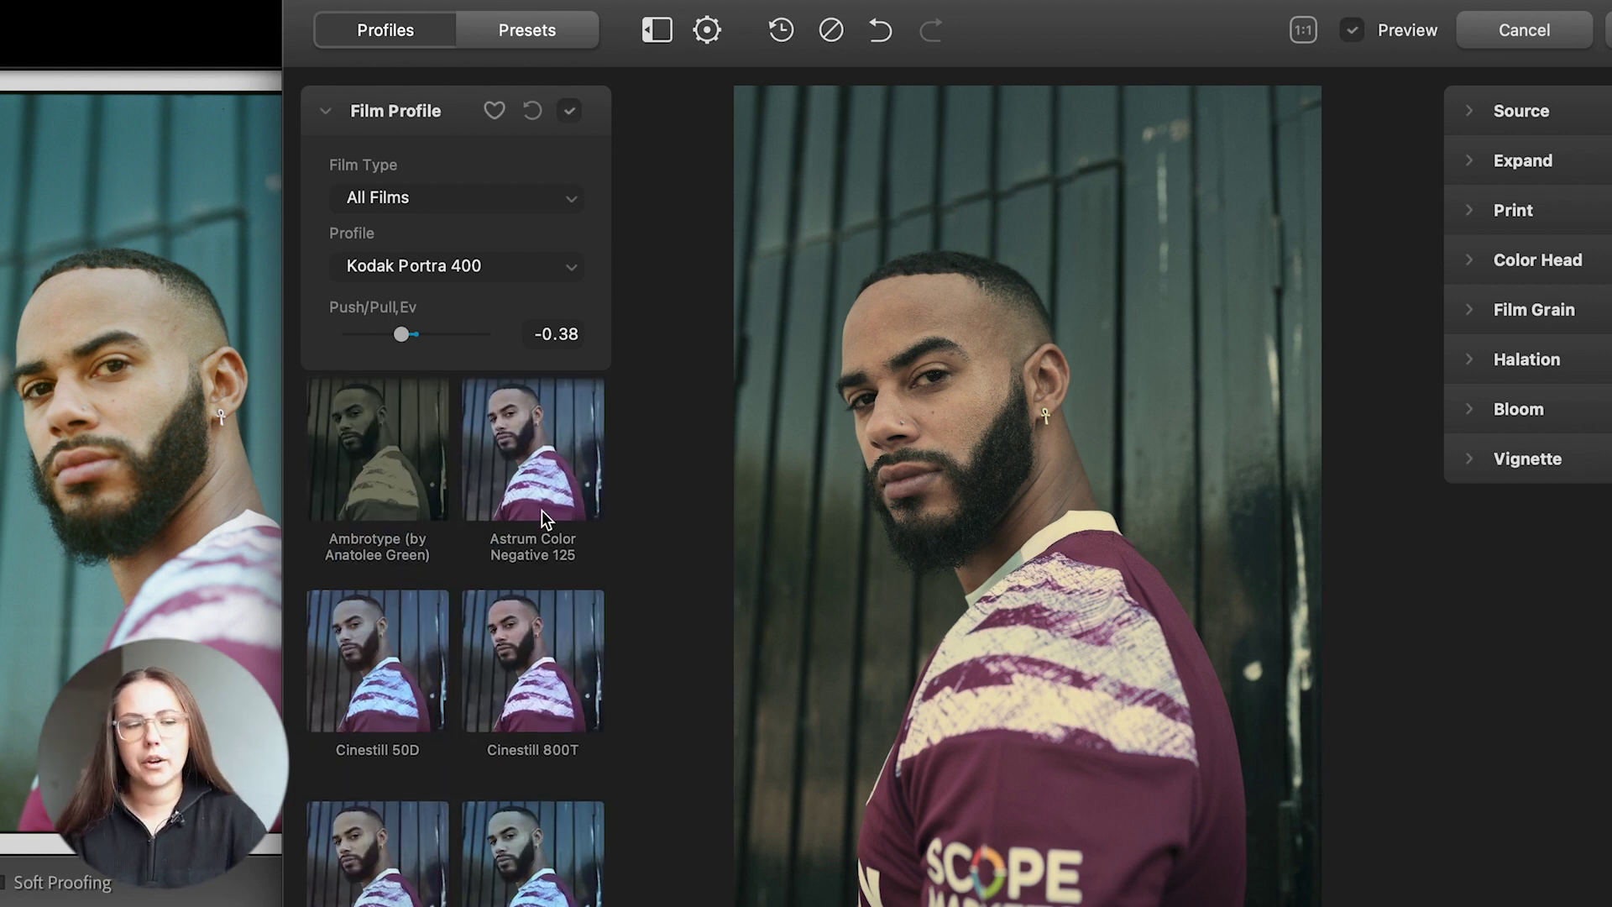
{"action": "scroll", "coordinate": [542, 514], "scroll_direction": "up", "scroll_amount": 5}
{"action": "left_click", "coordinate": [395, 110]}
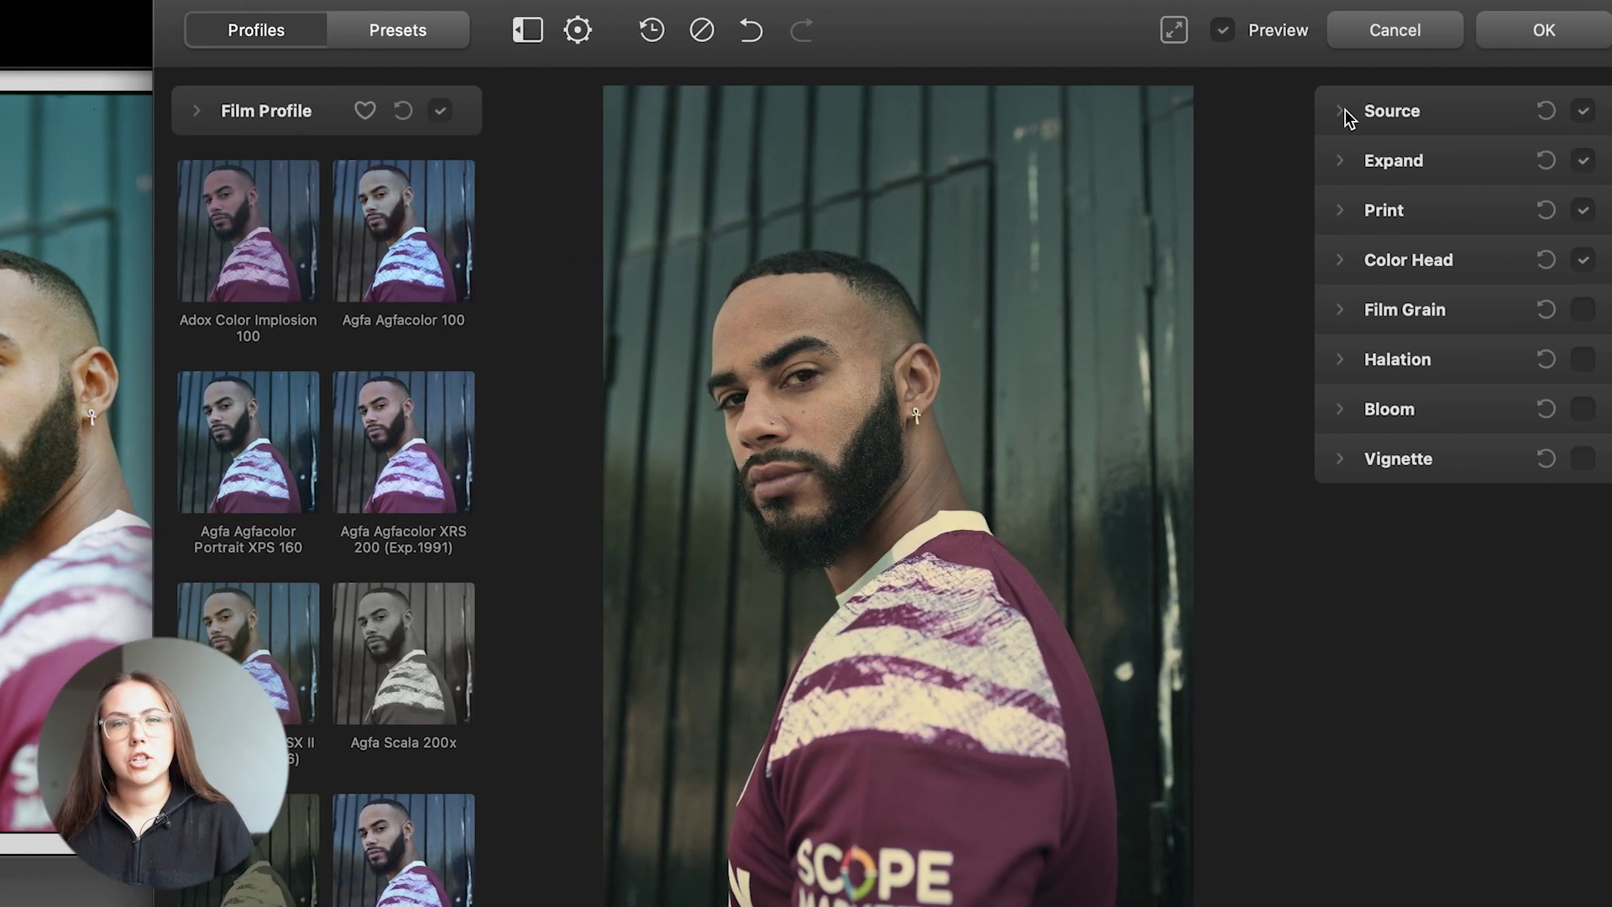
- Set the Source temperature compensation to 99.03 and tint compensation to -5.72, and try a different Defringe strength
{"action": "left_click", "coordinate": [1361, 112]}
{"action": "mouse_move", "coordinate": [1504, 198]}
{"action": "left_mouse_down"}
{"action": "mouse_move", "coordinate": [1478, 199]}
{"action": "mouse_move", "coordinate": [1503, 200]}
{"action": "left_mouse_up"}
{"action": "left_click_drag", "start_coordinate": [1440, 265], "coordinate": [1426, 266]}
{"action": "left_click_drag", "start_coordinate": [1433, 334], "coordinate": [1504, 334]}
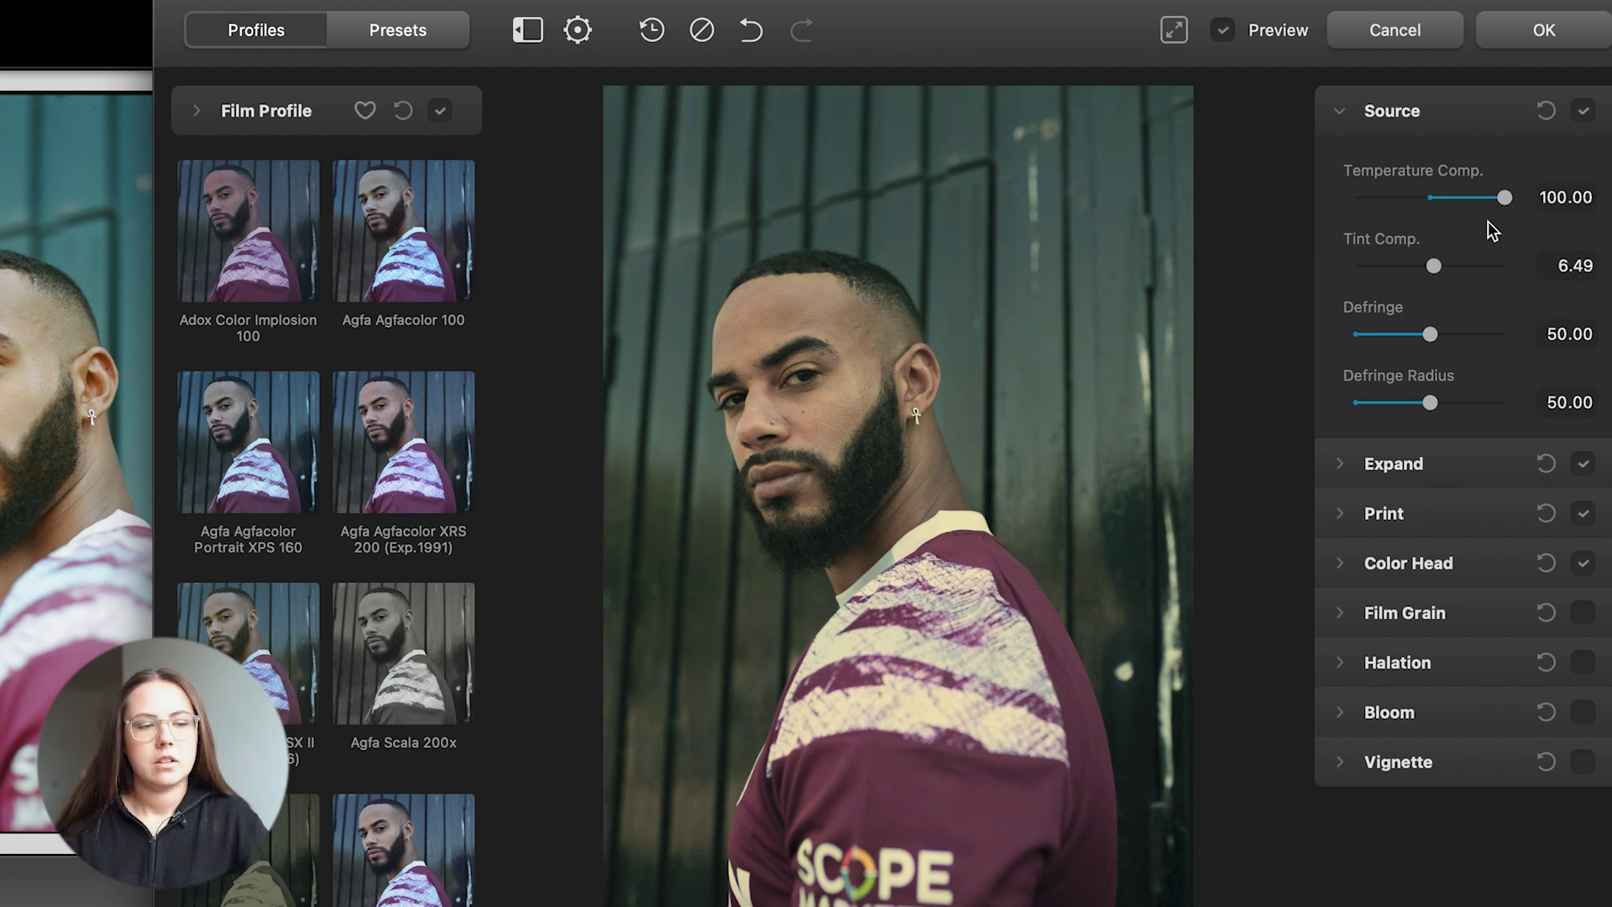
{"action": "mouse_move", "coordinate": [1504, 198]}
{"action": "left_mouse_down"}
{"action": "mouse_move", "coordinate": [1478, 200]}
{"action": "mouse_move", "coordinate": [1503, 198]}
{"action": "left_mouse_up"}
{"action": "left_click_drag", "start_coordinate": [1439, 266], "coordinate": [1425, 265]}
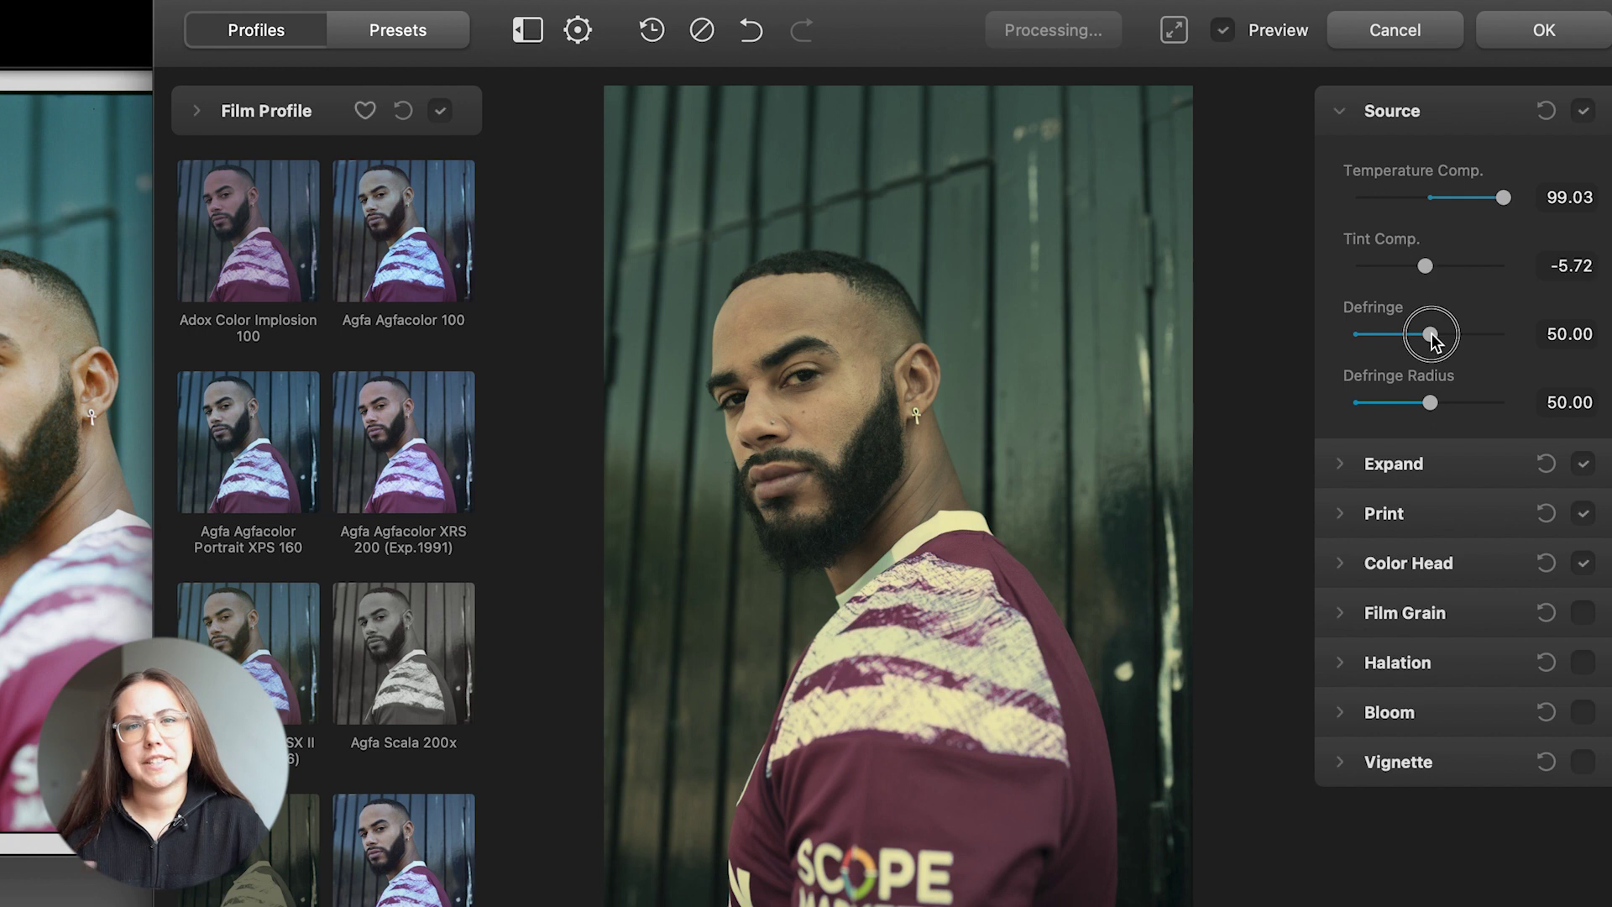
{"action": "mouse_move", "coordinate": [1433, 334]}
{"action": "left_mouse_down"}
{"action": "mouse_move", "coordinate": [1504, 334]}
{"action": "mouse_move", "coordinate": [1288, 331]}
{"action": "mouse_move", "coordinate": [1462, 330]}
{"action": "left_mouse_up"}
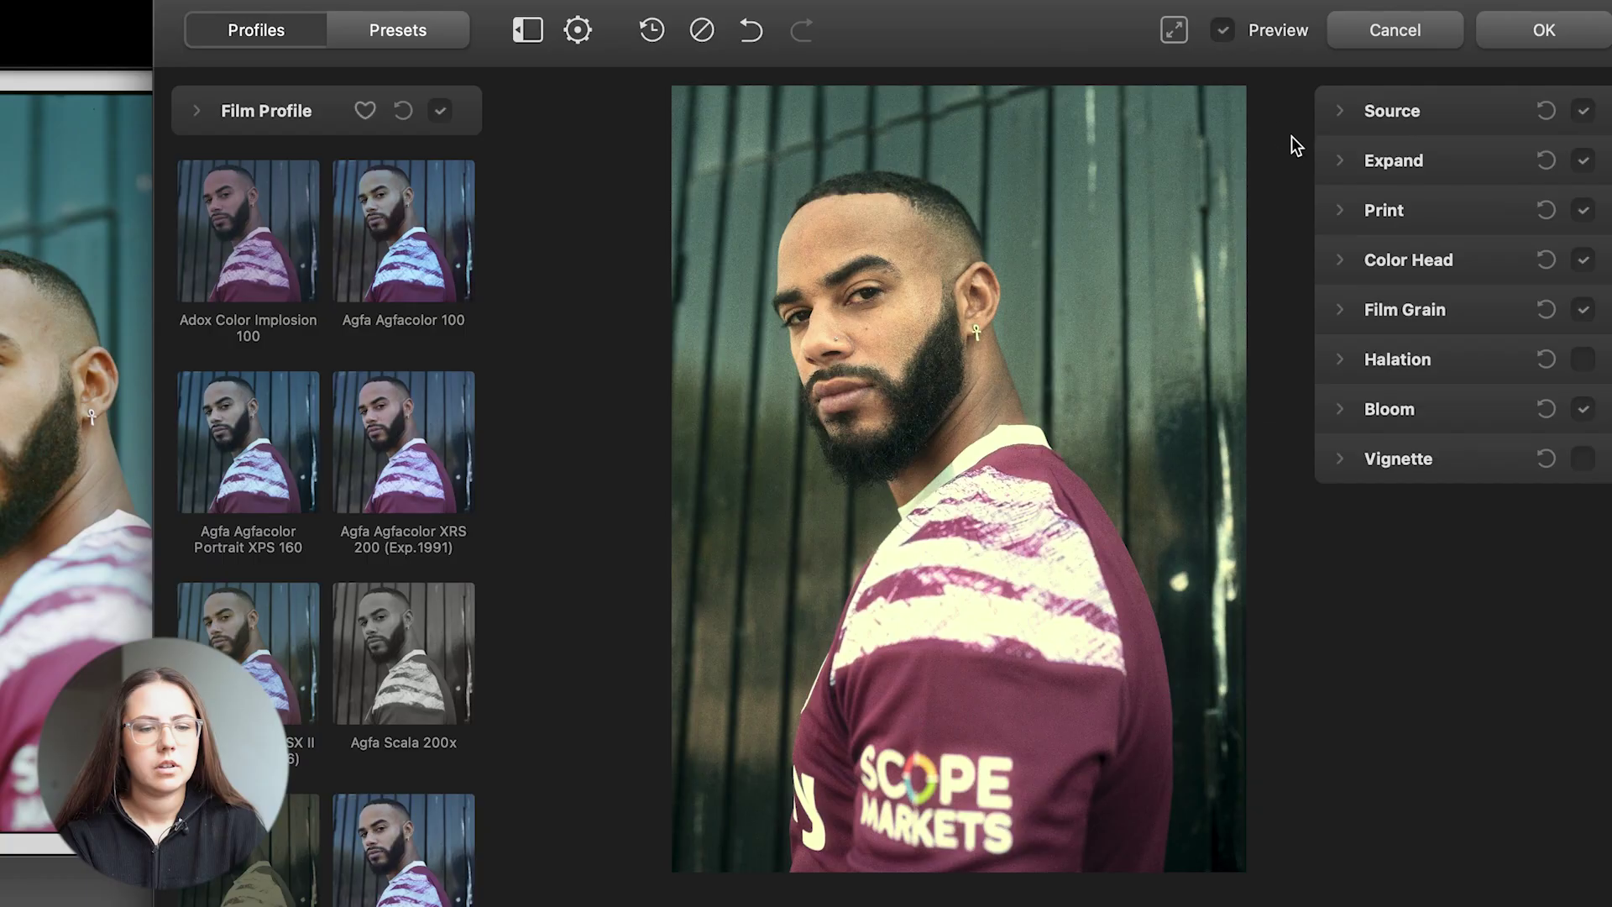
- Set the Color Head's Yellow - Blue to -5.42 and Preserve Exposure to 32.01, and try a lower Impact
{"action": "left_click", "coordinate": [1342, 263]}
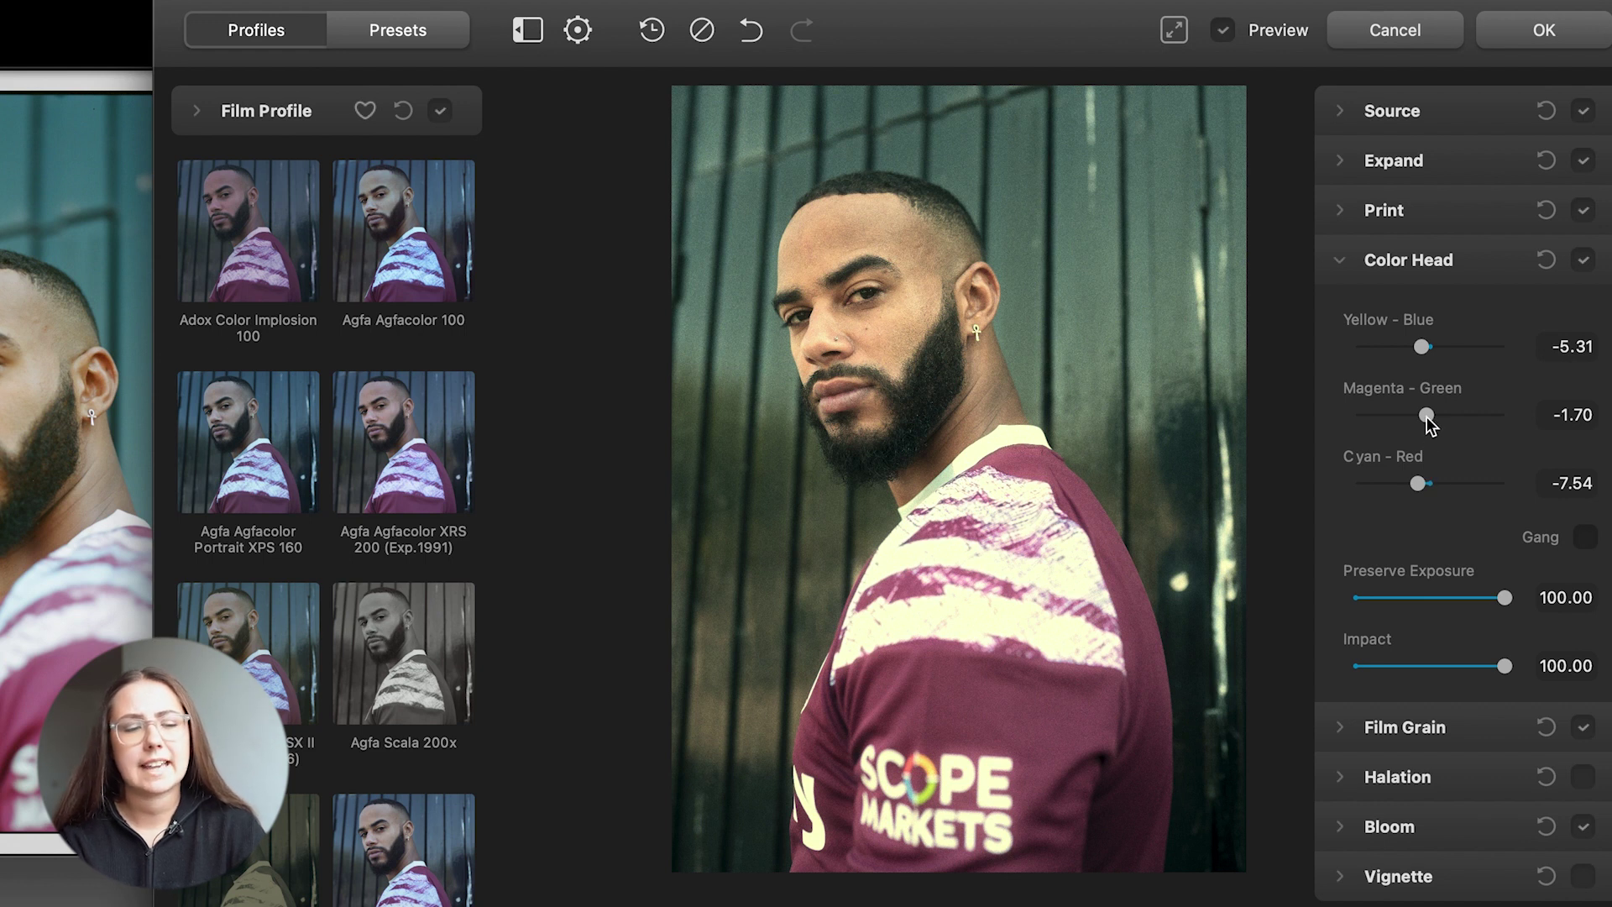
{"action": "left_click_drag", "start_coordinate": [1424, 345], "coordinate": [1443, 346]}
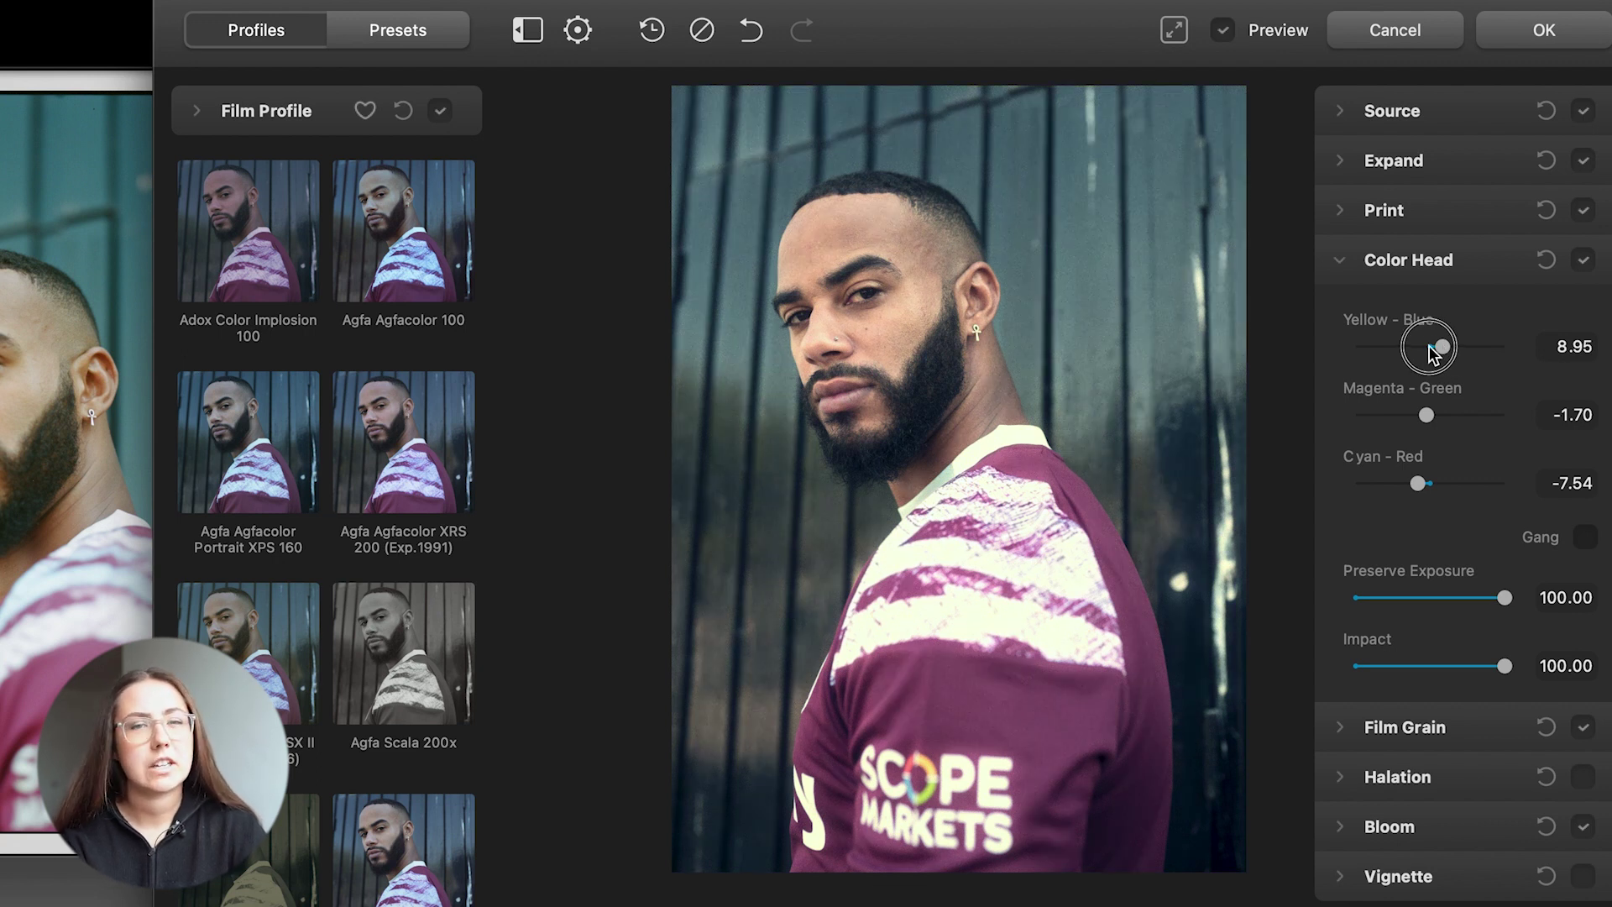
{"action": "left_click_drag", "start_coordinate": [1429, 346], "coordinate": [1424, 344]}
{"action": "left_click", "coordinate": [1428, 597]}
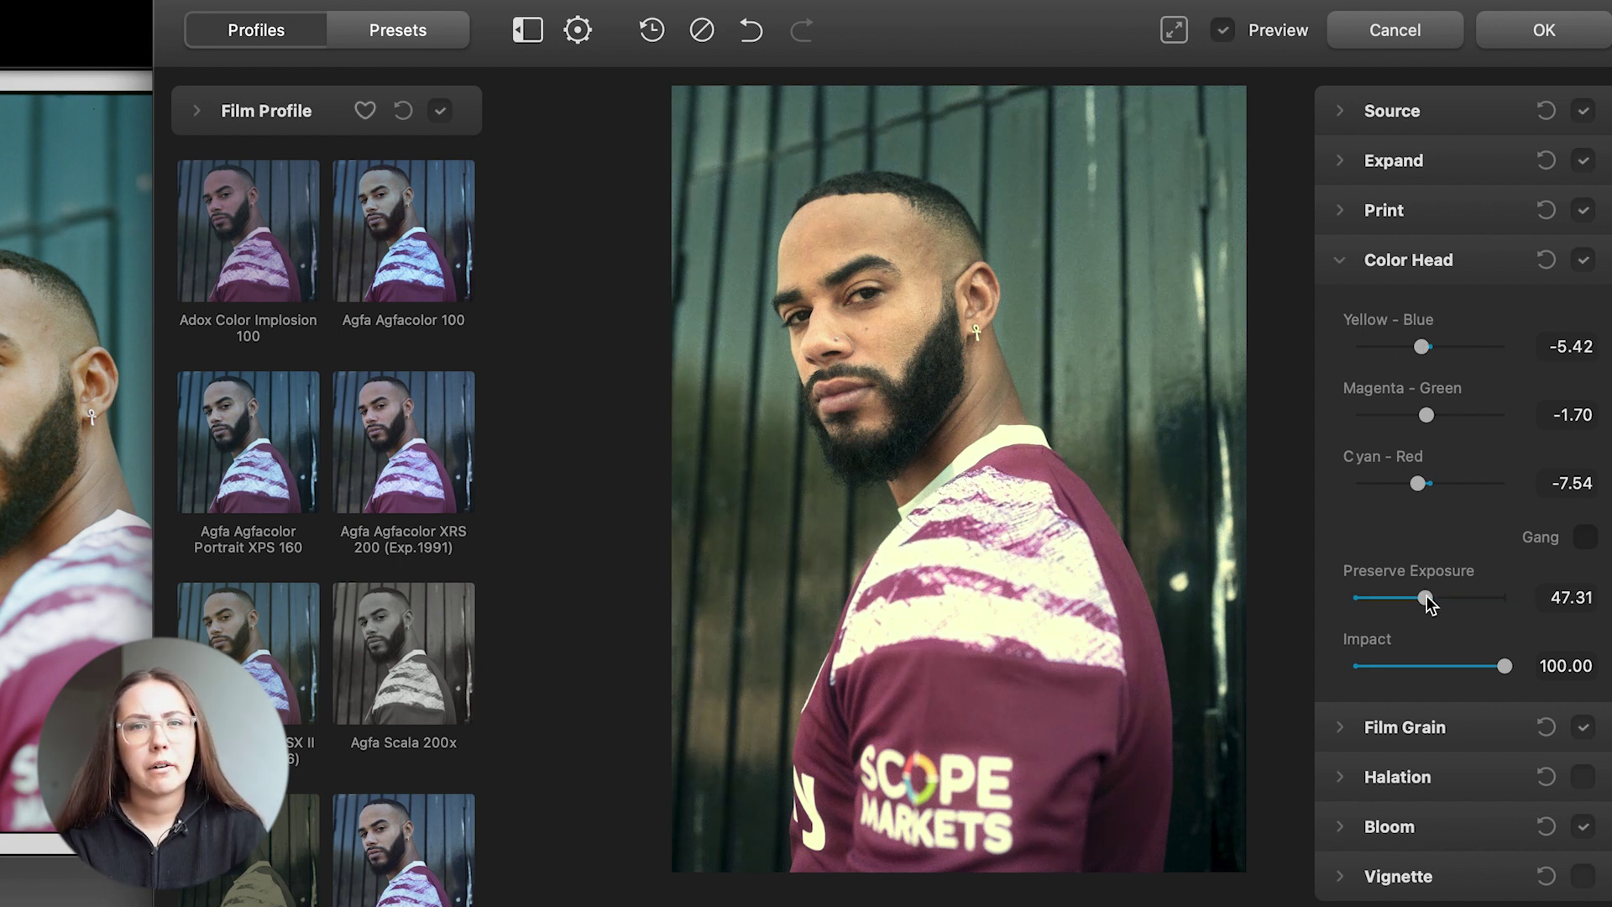
{"action": "left_click", "coordinate": [1403, 597]}
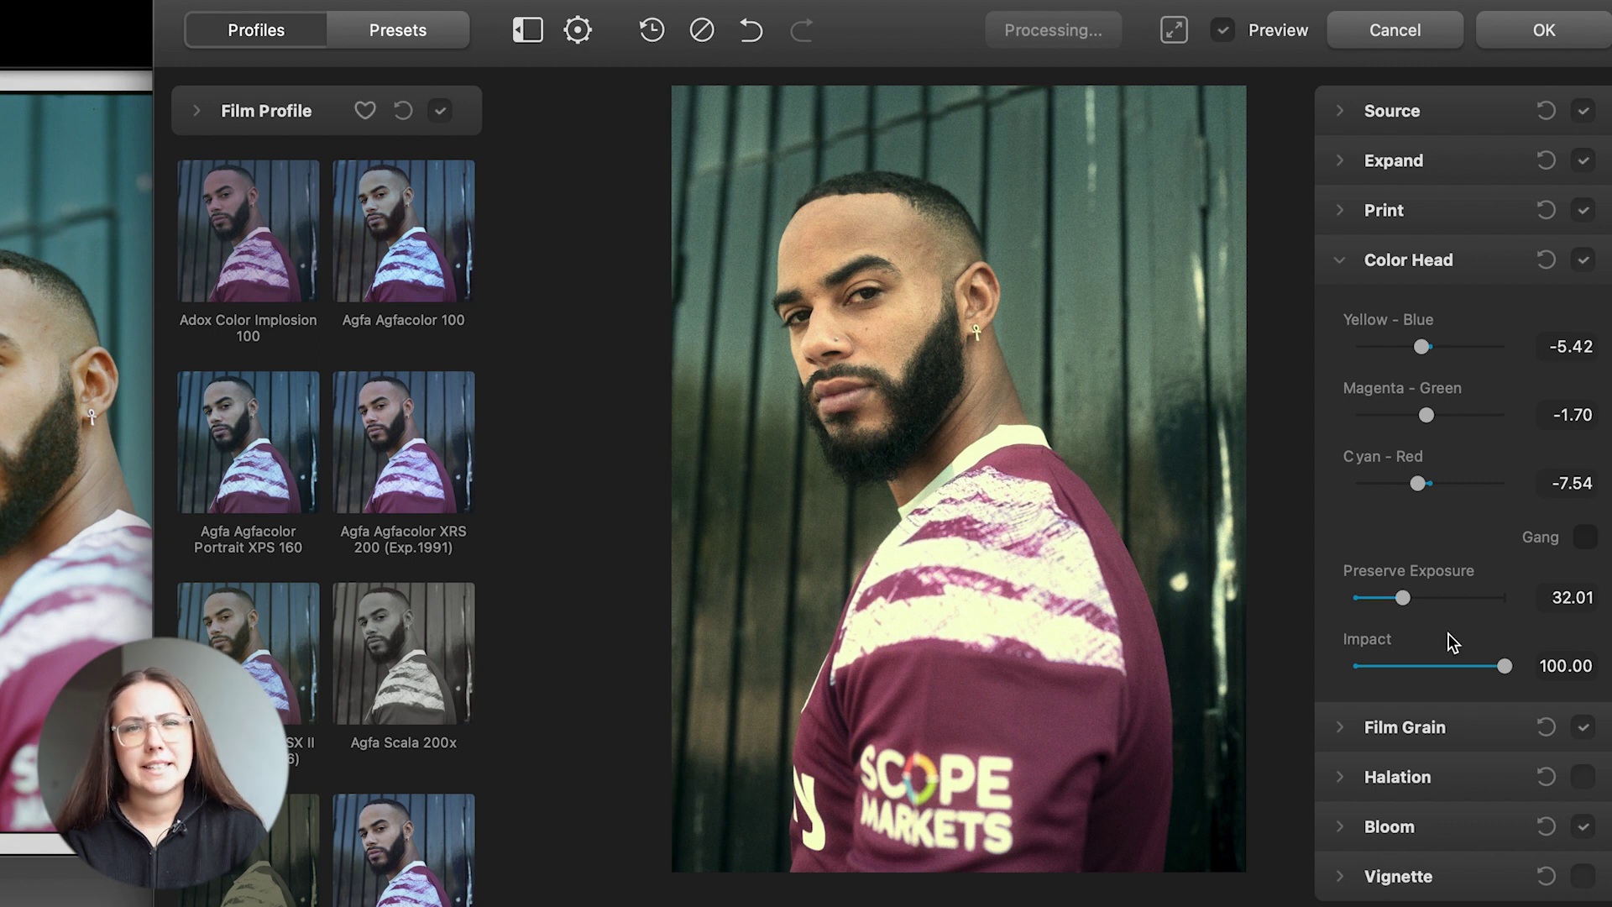
{"action": "left_click", "coordinate": [1443, 663]}
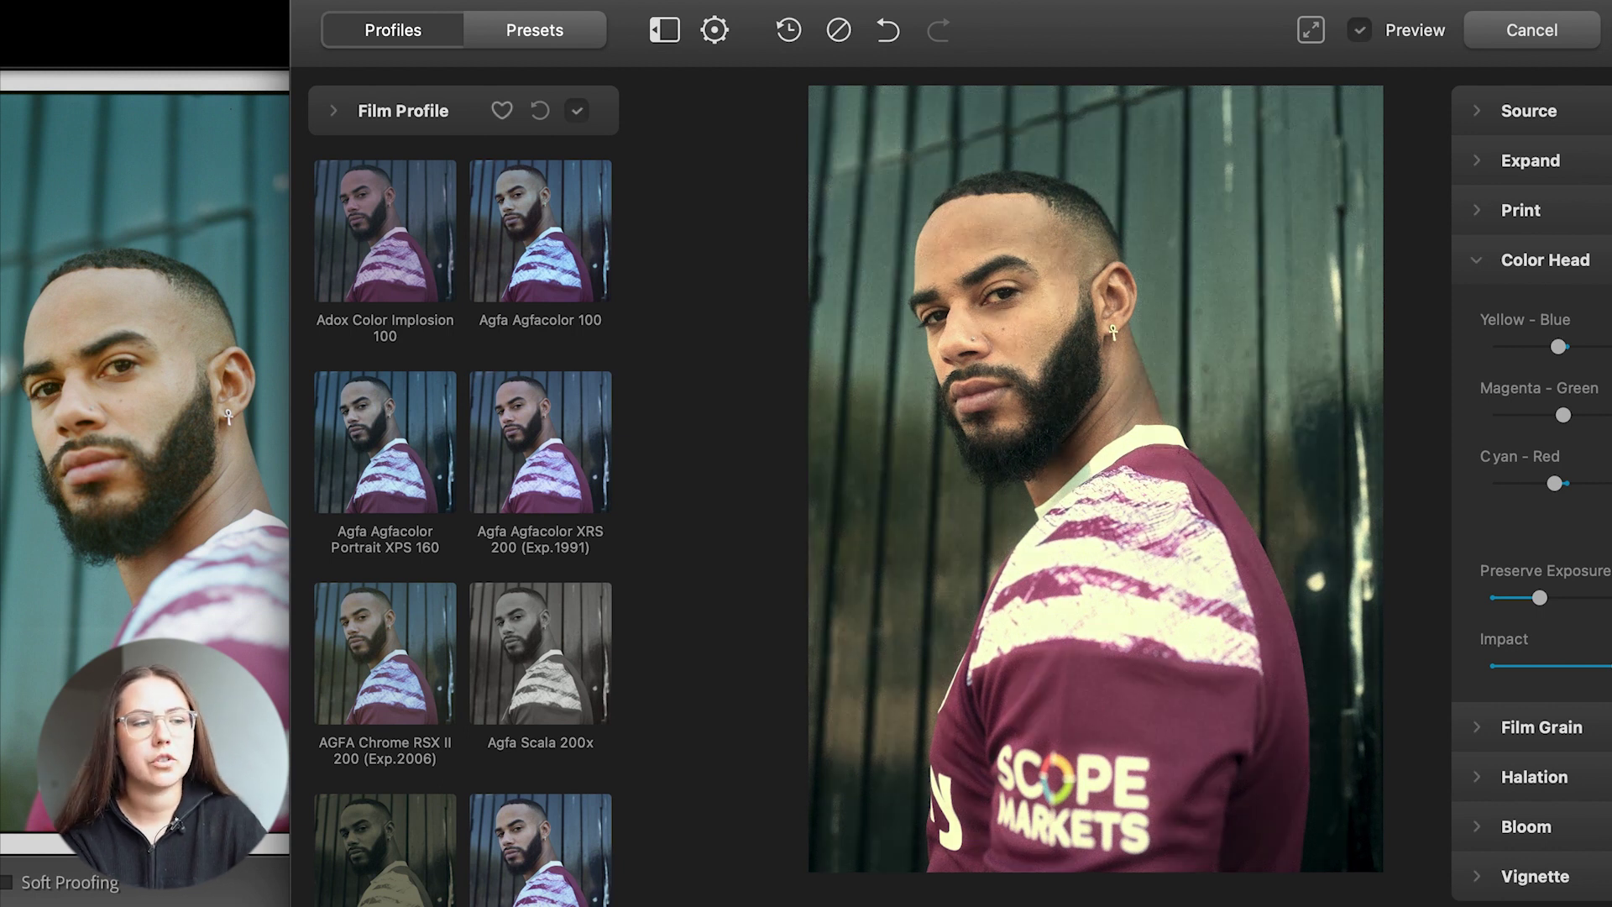
- Collapse the Color Head settings and toggle the preview to compare the film look with the unprocessed photo
{"action": "left_click", "coordinate": [1480, 259]}
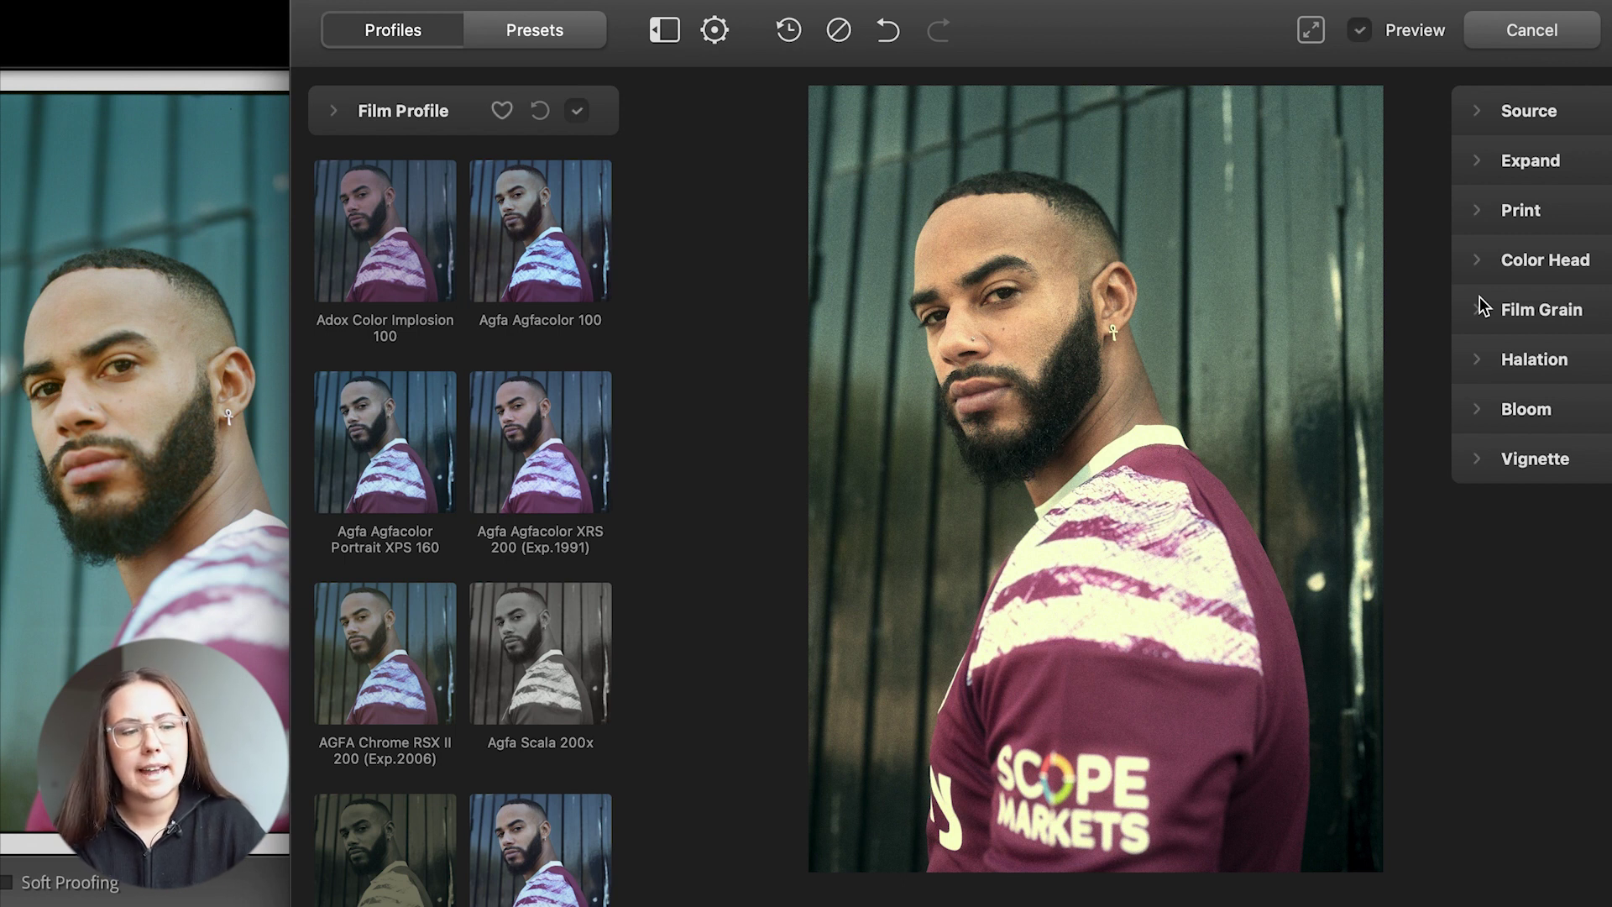
{"action": "left_click", "coordinate": [1360, 30]}
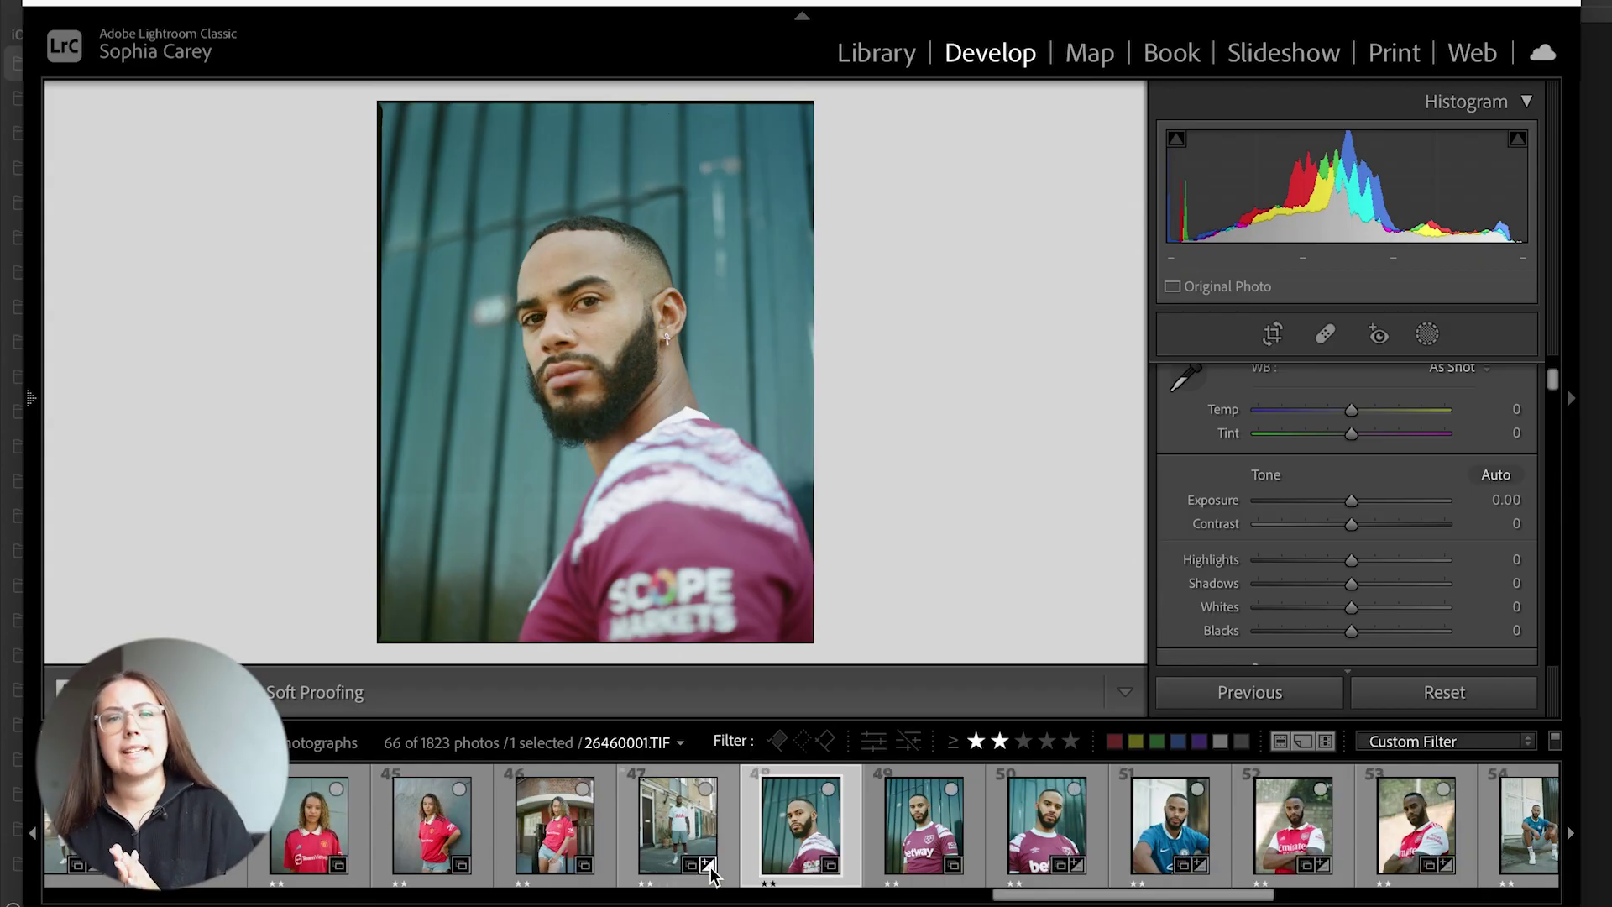
- Go back to the beginning of the Lightroom filmstrip and display the digital portrait DSC02331.ARW
{"action": "scroll", "coordinate": [710, 839], "scroll_direction": "up", "scroll_amount": 10}
{"action": "scroll", "coordinate": [709, 873], "scroll_direction": "up", "scroll_amount": 3}
{"action": "scroll", "coordinate": [650, 856], "scroll_direction": "up", "scroll_amount": 3}
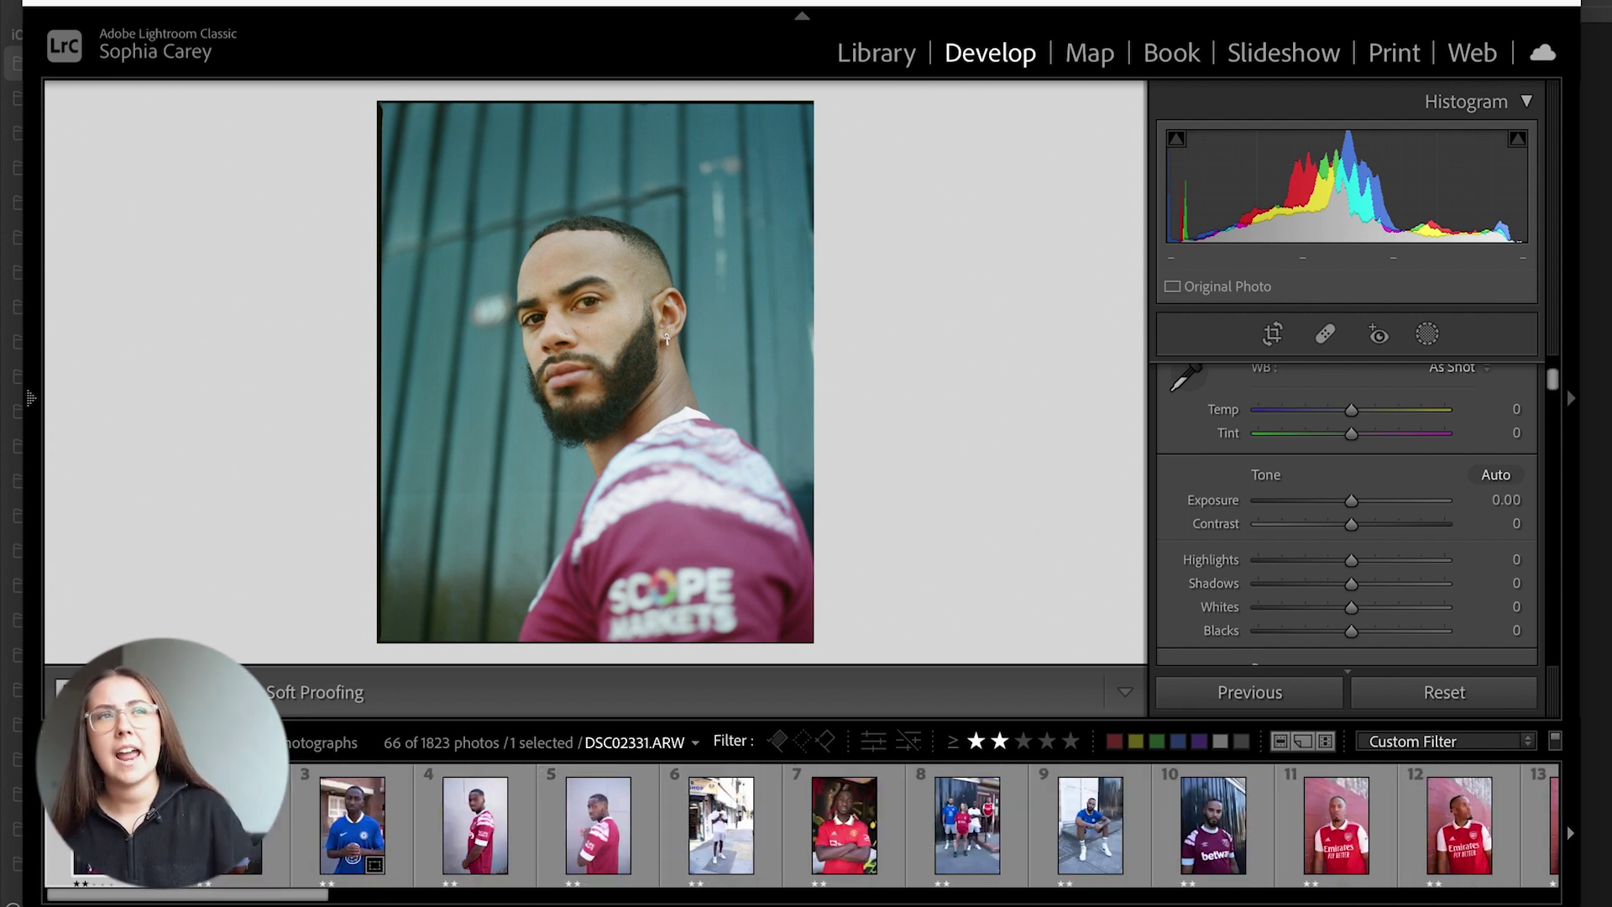
{"action": "key", "text": "Right"}
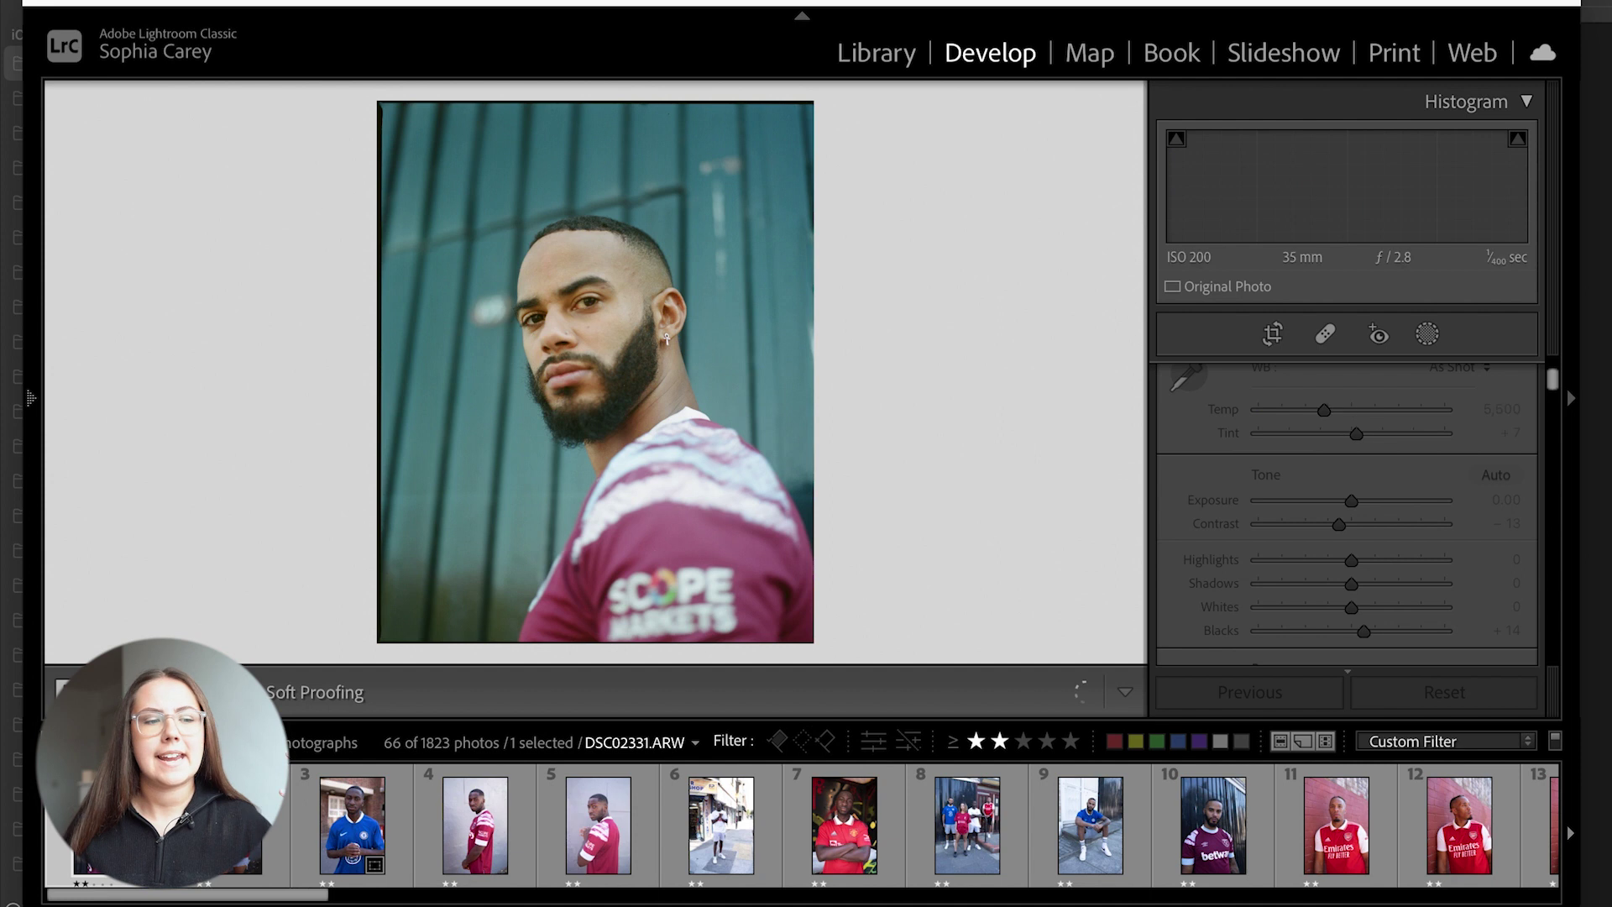
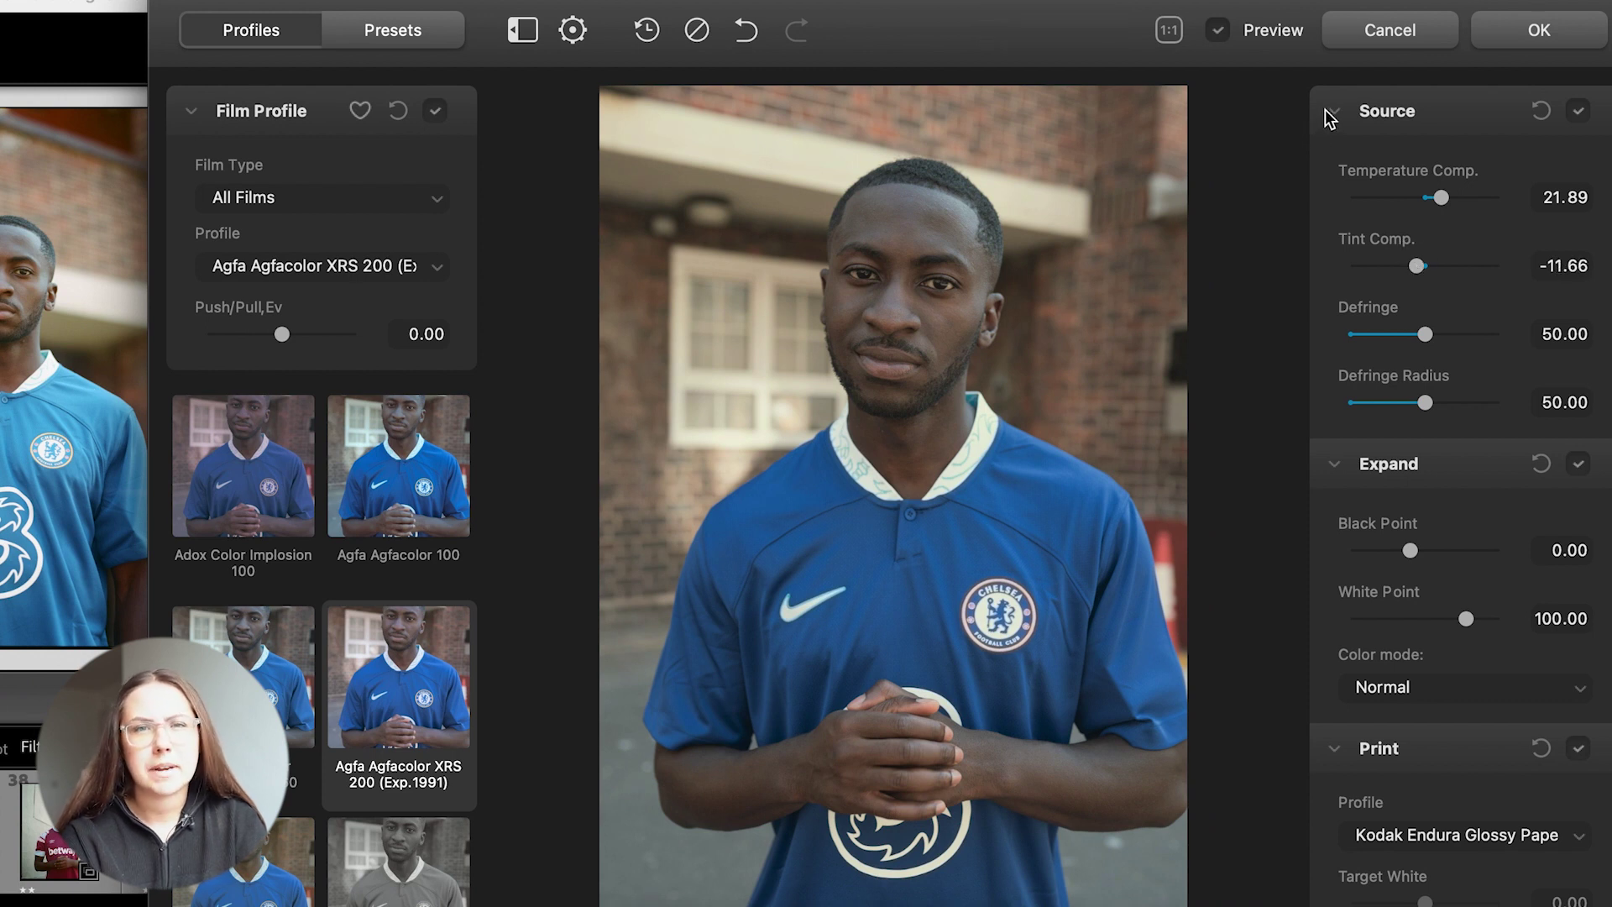
- Collapse the Print settings and, for the blue-shirt portrait, set the Color Head's Magenta - Green to 1.67 and fine-tune Yellow - Blue
{"action": "scroll", "coordinate": [1337, 543], "scroll_direction": "down", "scroll_amount": 5}
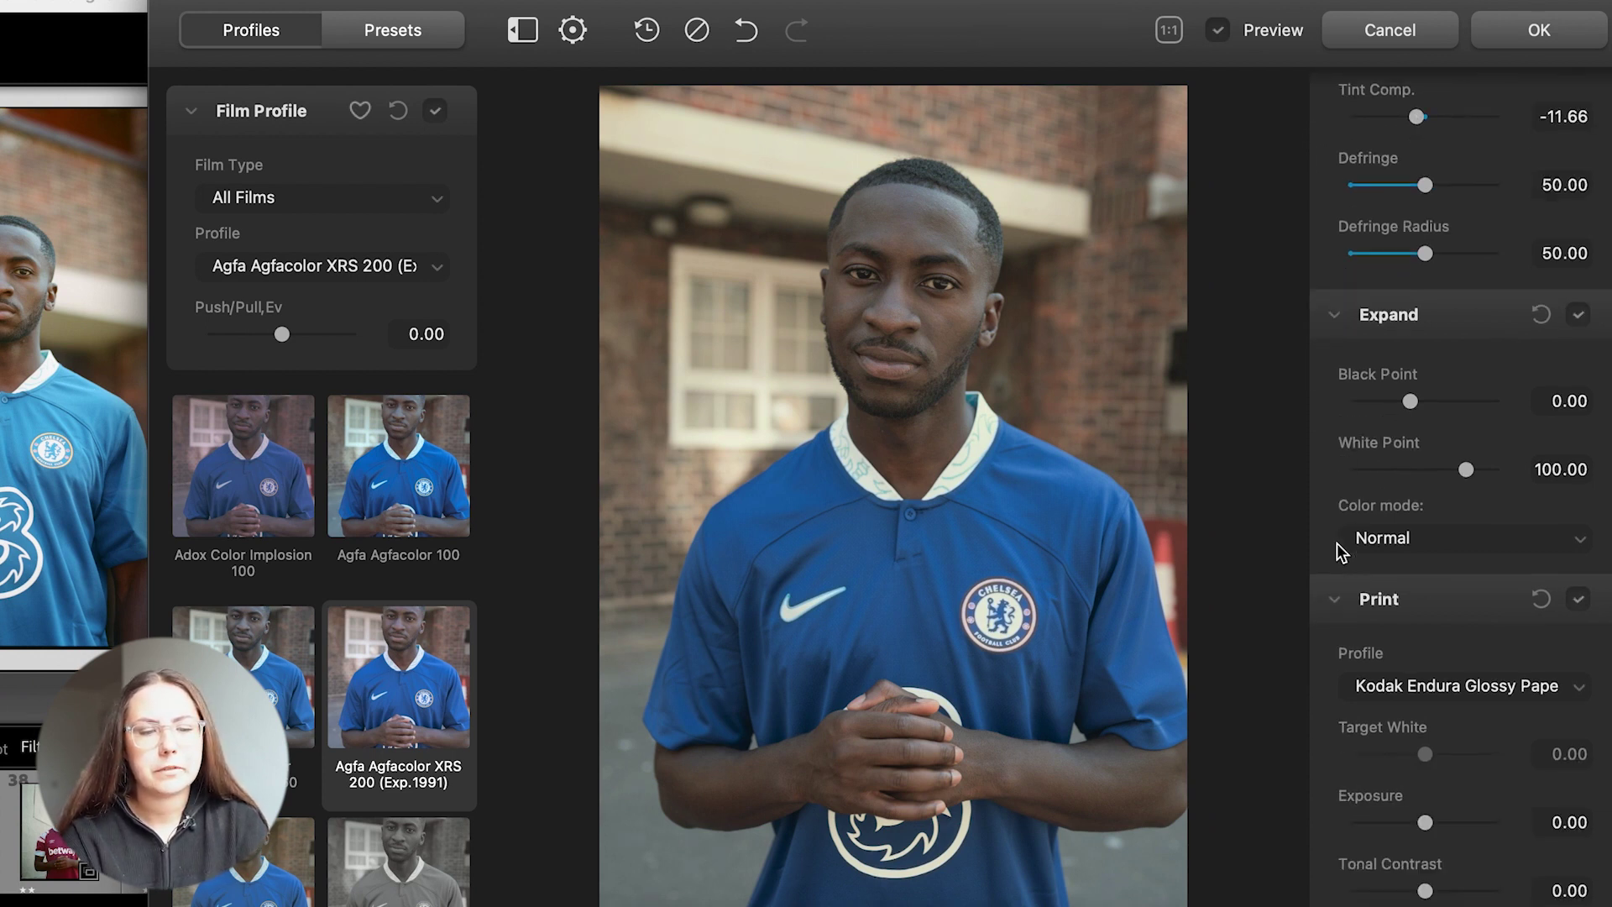
{"action": "left_click", "coordinate": [1377, 622]}
{"action": "left_click", "coordinate": [1381, 626]}
{"action": "left_click", "coordinate": [1394, 529]}
{"action": "scroll", "coordinate": [1426, 445], "scroll_direction": "down", "scroll_amount": 5}
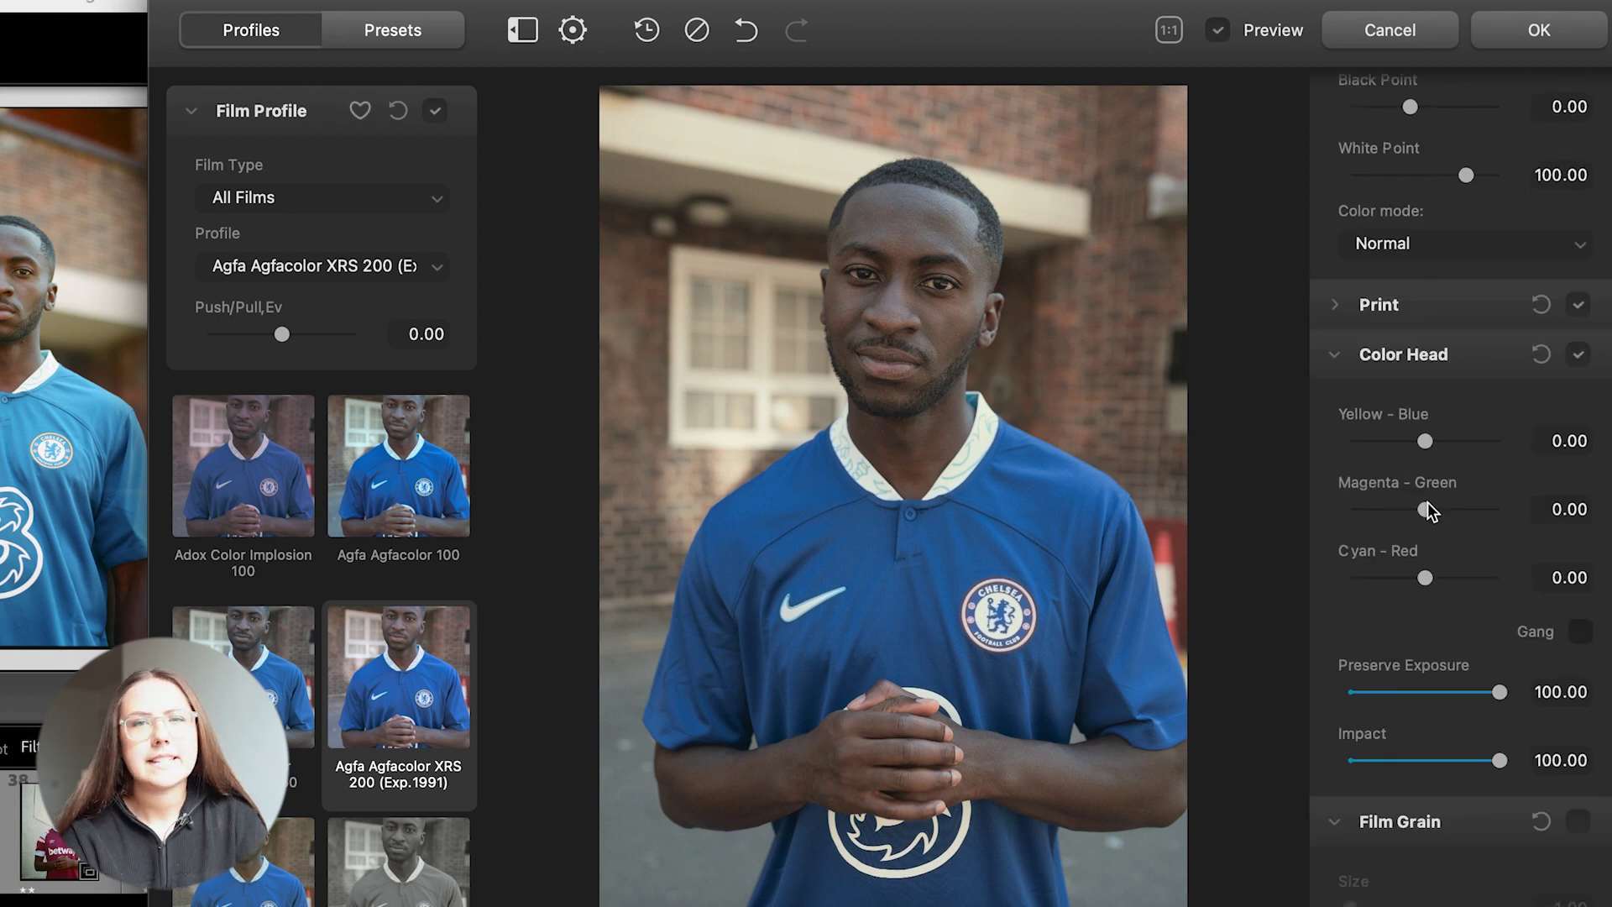
{"action": "left_click_drag", "start_coordinate": [1426, 512], "coordinate": [1424, 512]}
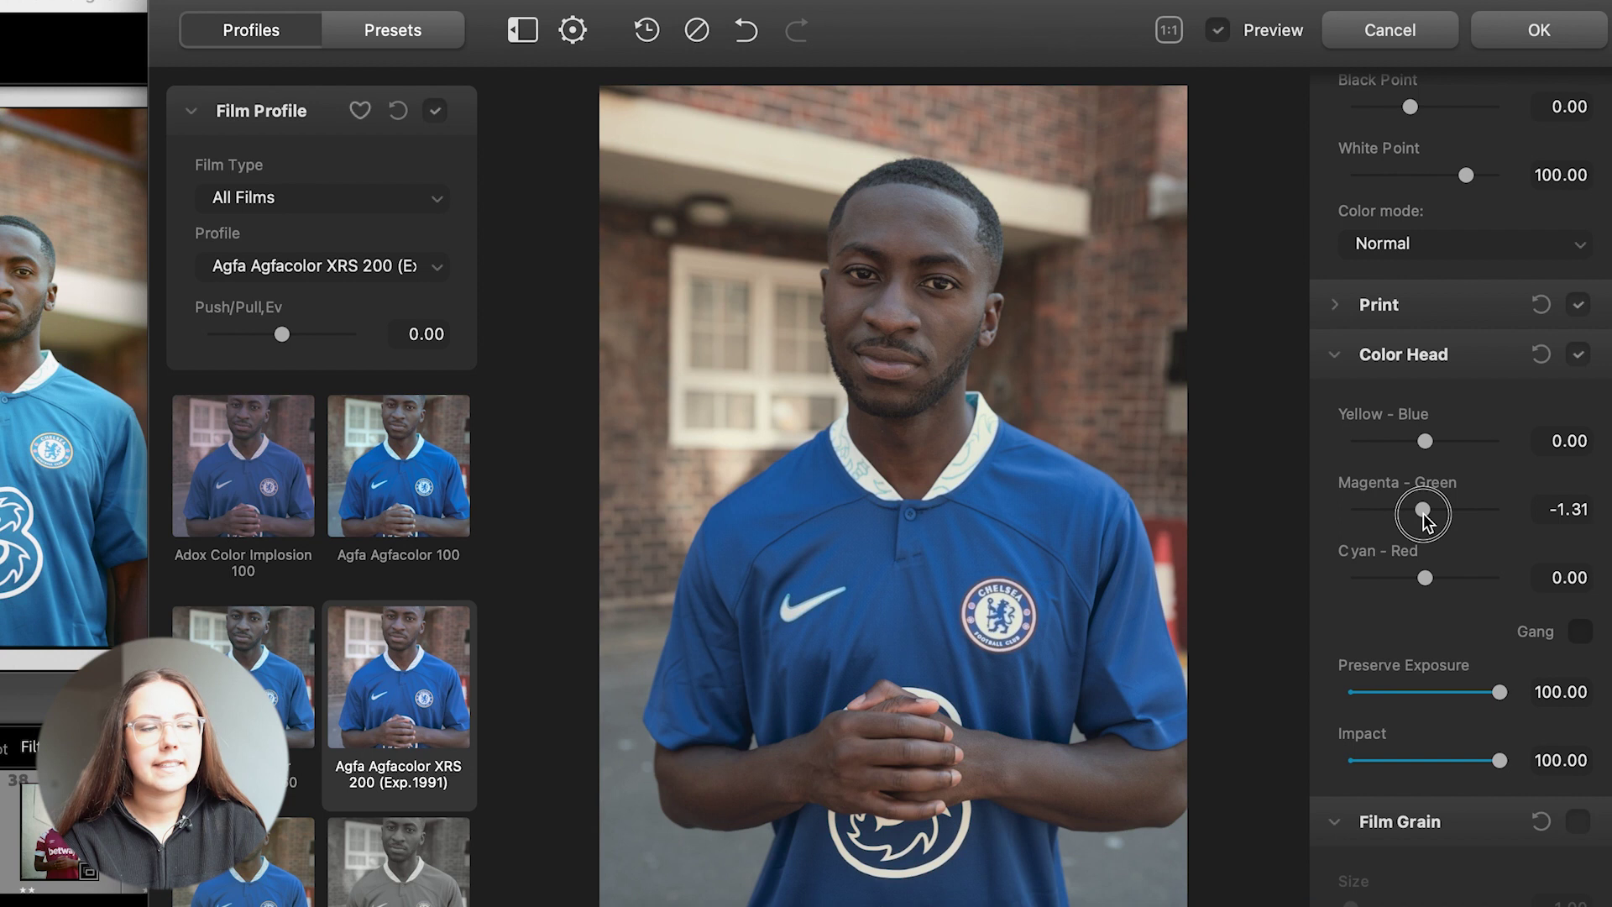
{"action": "left_click_drag", "start_coordinate": [1424, 512], "coordinate": [1425, 513]}
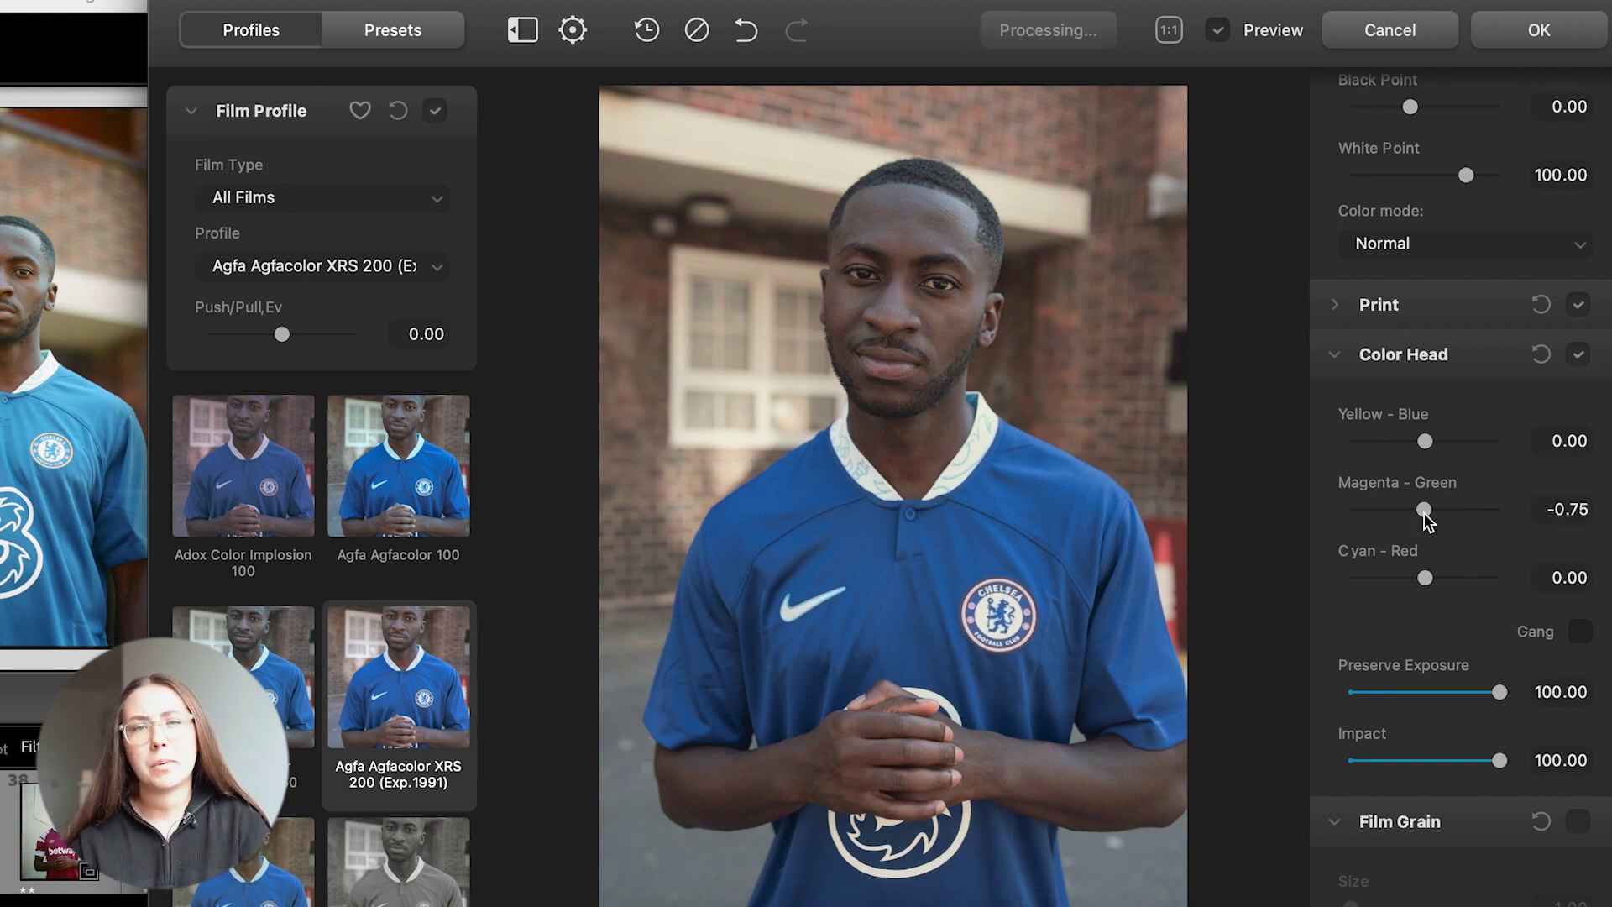
{"action": "left_click_drag", "start_coordinate": [1428, 511], "coordinate": [1428, 511]}
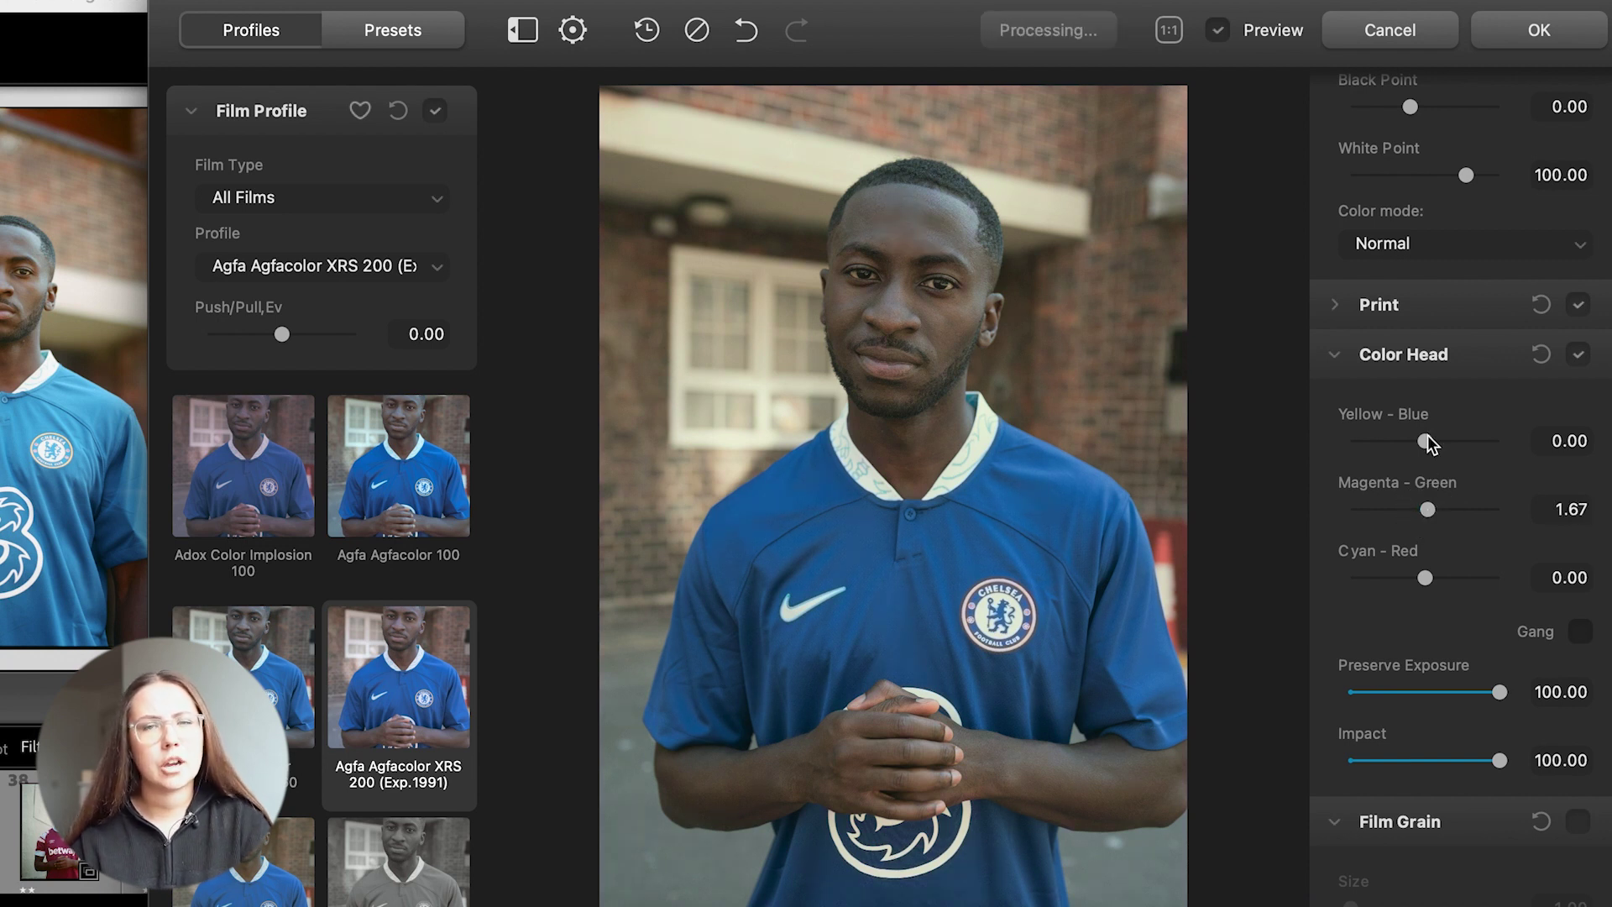
{"action": "left_click_drag", "start_coordinate": [1428, 440], "coordinate": [1429, 440]}
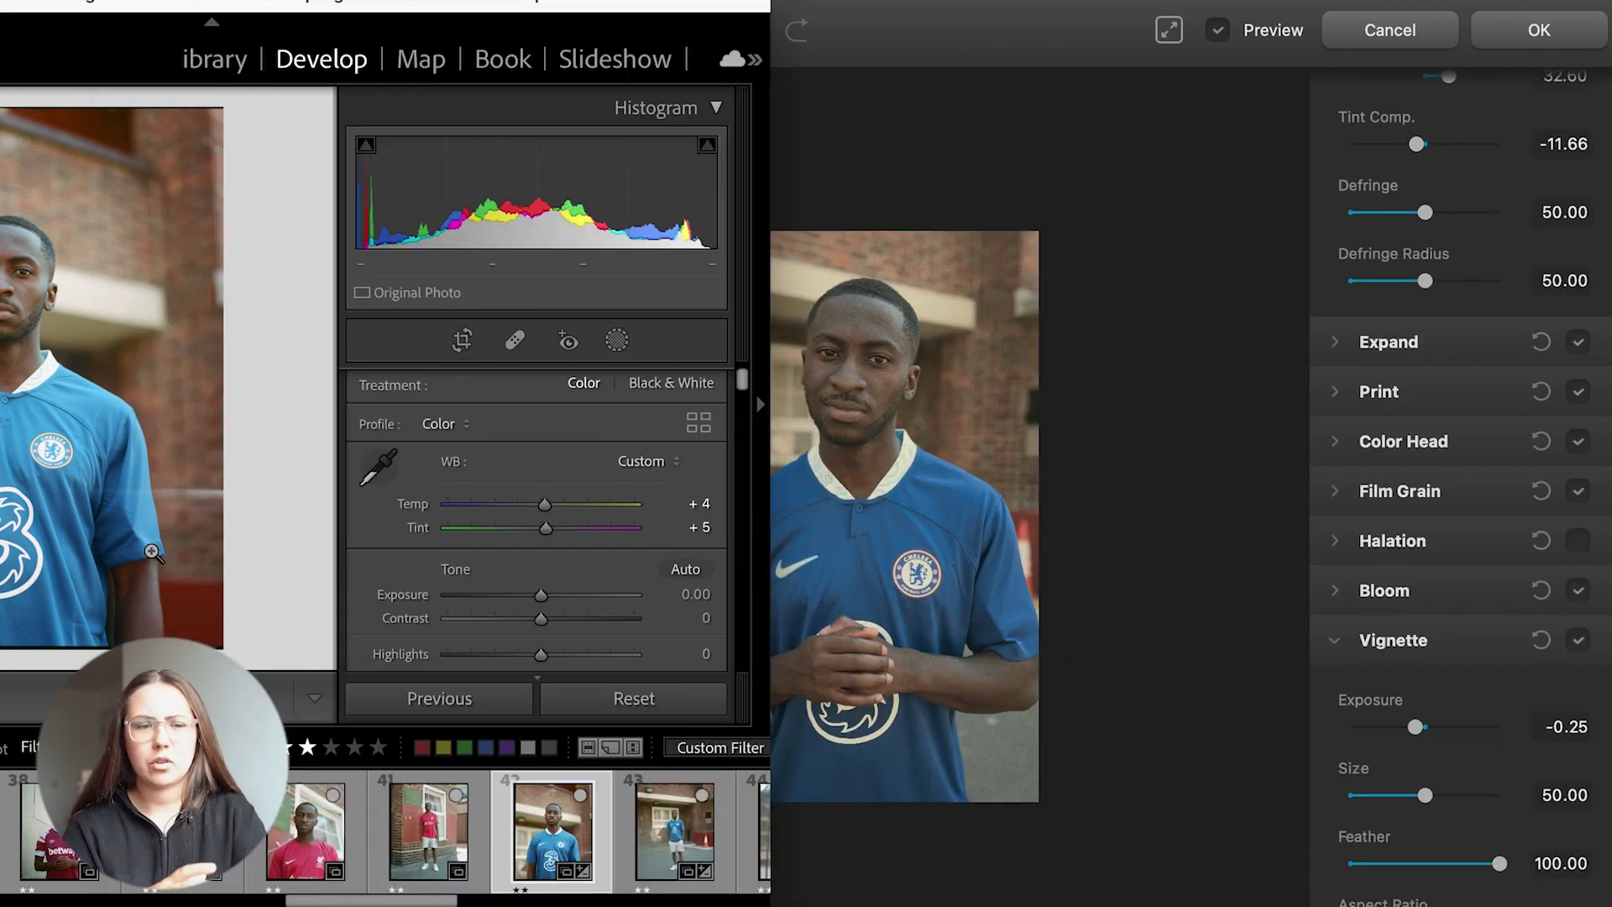
- Return to the Dehancer window, collapse the Vignette and Source settings, and apply the film look to the blue-shirt portrait
{"action": "left_click", "coordinate": [1208, 229]}
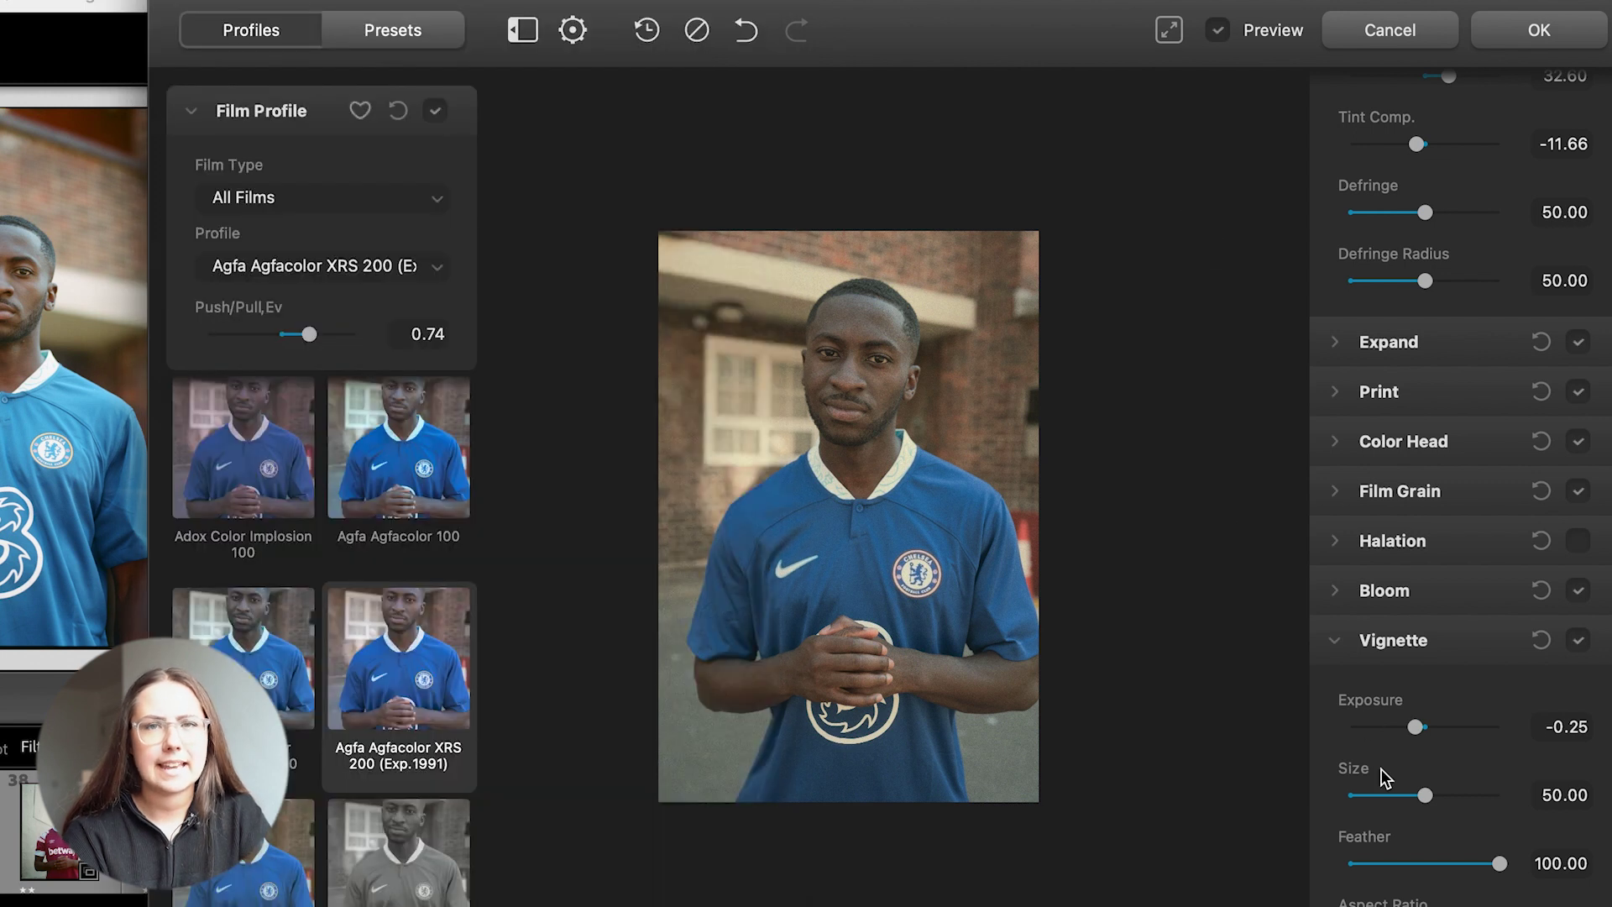
{"action": "left_click", "coordinate": [1337, 652]}
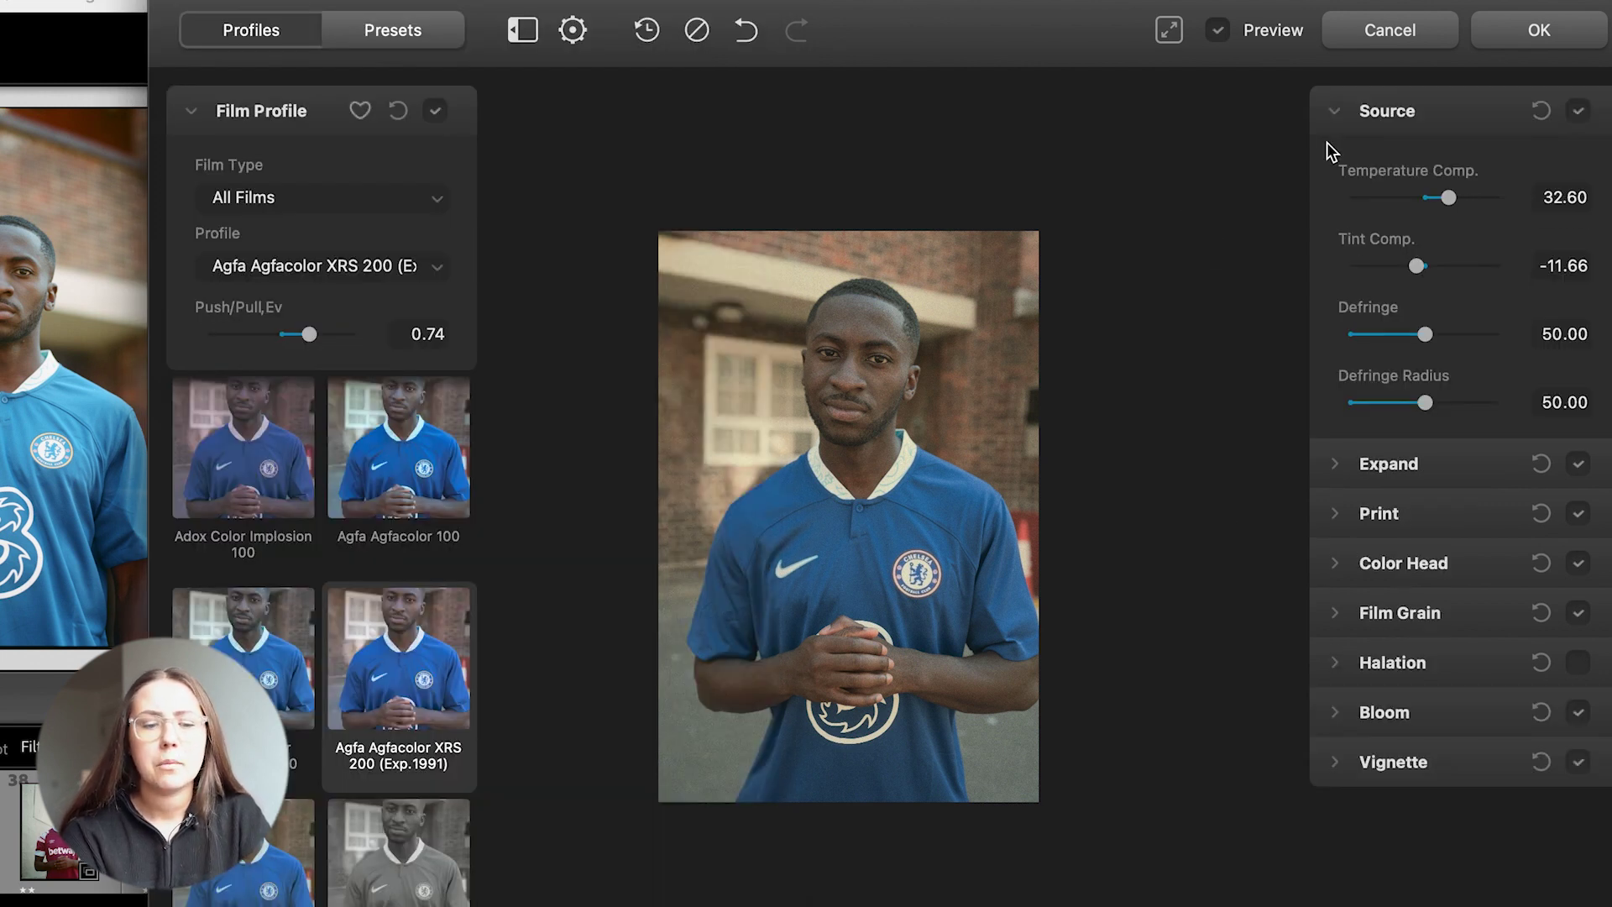
{"action": "left_click", "coordinate": [1335, 111]}
{"action": "left_click", "coordinate": [1554, 42]}
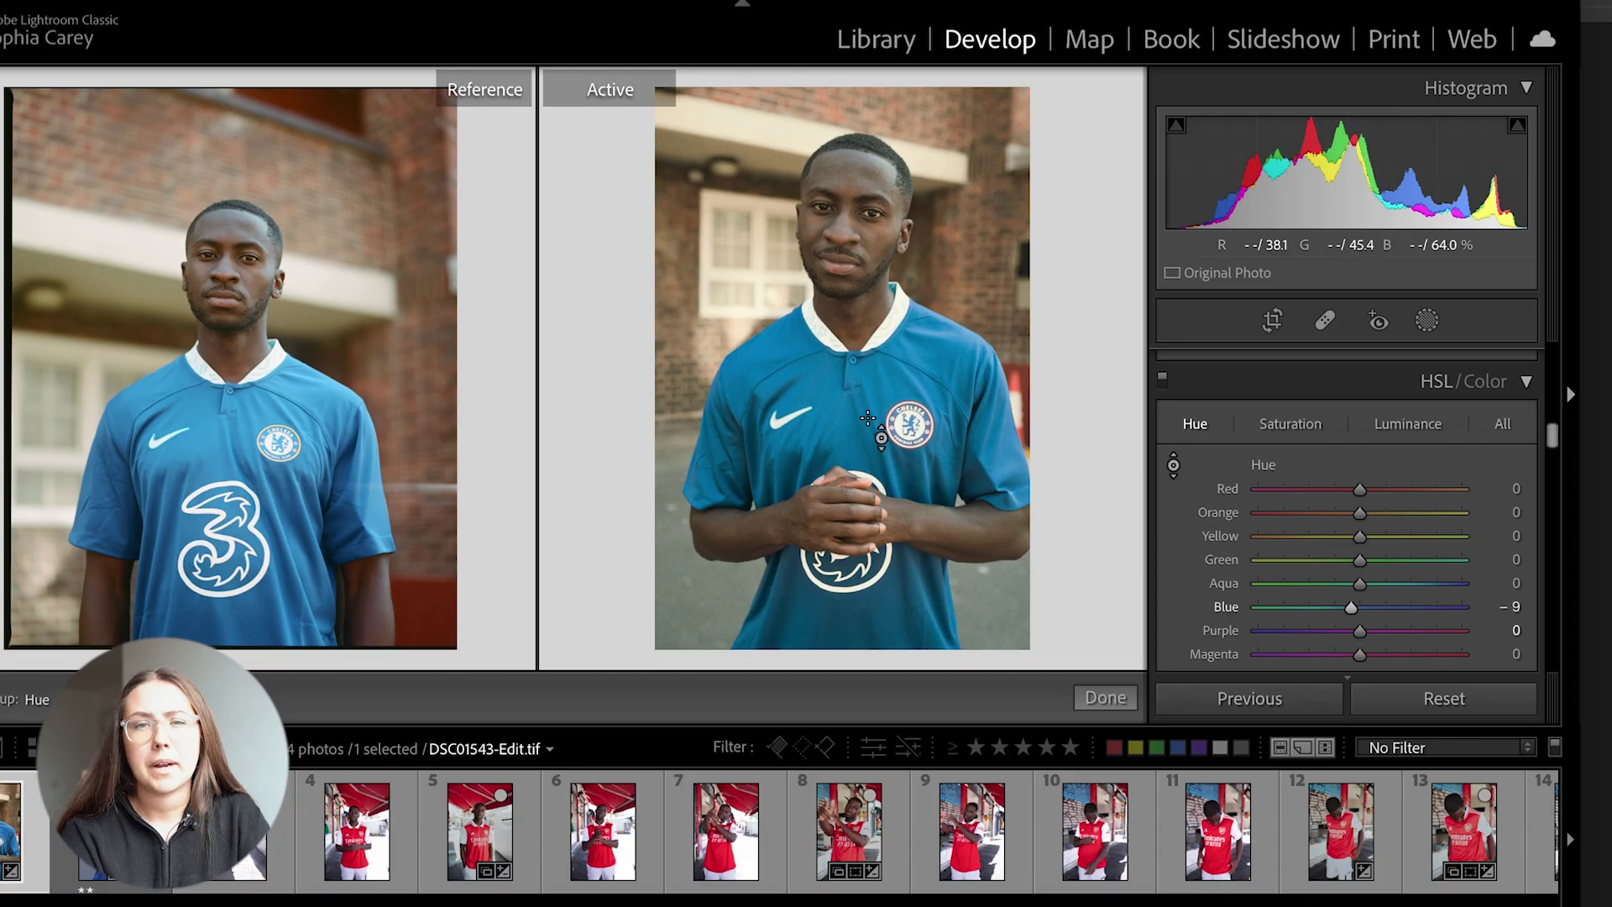
- Show the HSL Luminance settings and try reshaping the red channel's tone curve with its shadow point at 67 / 62
{"action": "left_click", "coordinate": [1408, 424]}
{"action": "scroll", "coordinate": [1343, 521], "scroll_direction": "up", "scroll_amount": 5}
{"action": "left_click", "coordinate": [1276, 608]}
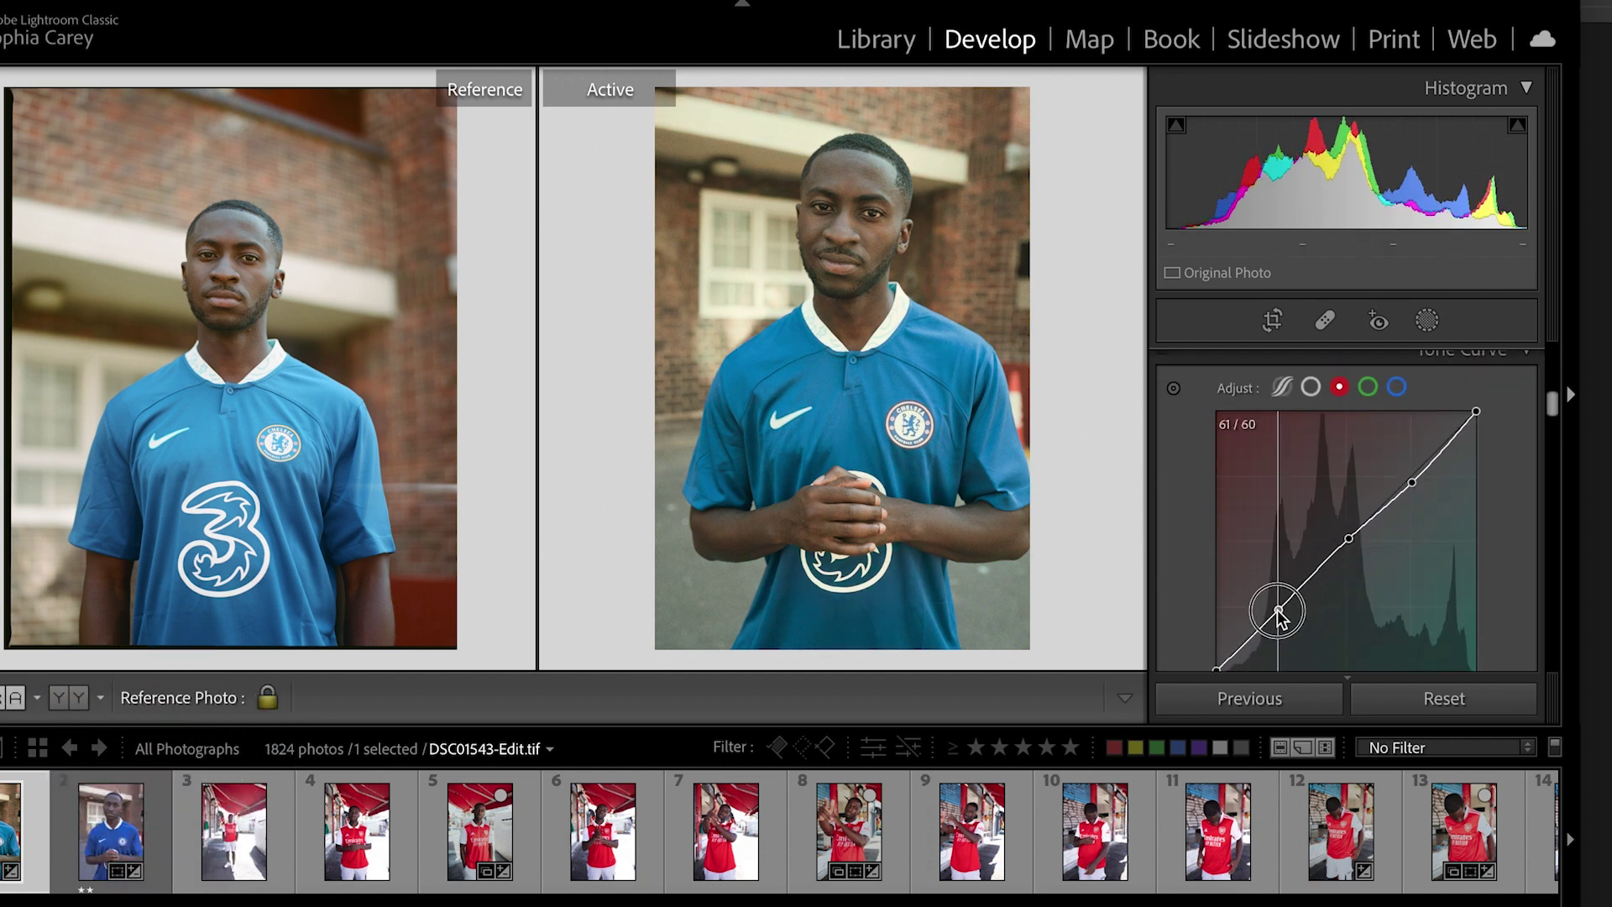
{"action": "scroll", "coordinate": [1282, 601], "scroll_direction": "down", "scroll_amount": 1}
{"action": "left_click_drag", "start_coordinate": [1279, 594], "coordinate": [1286, 594]}
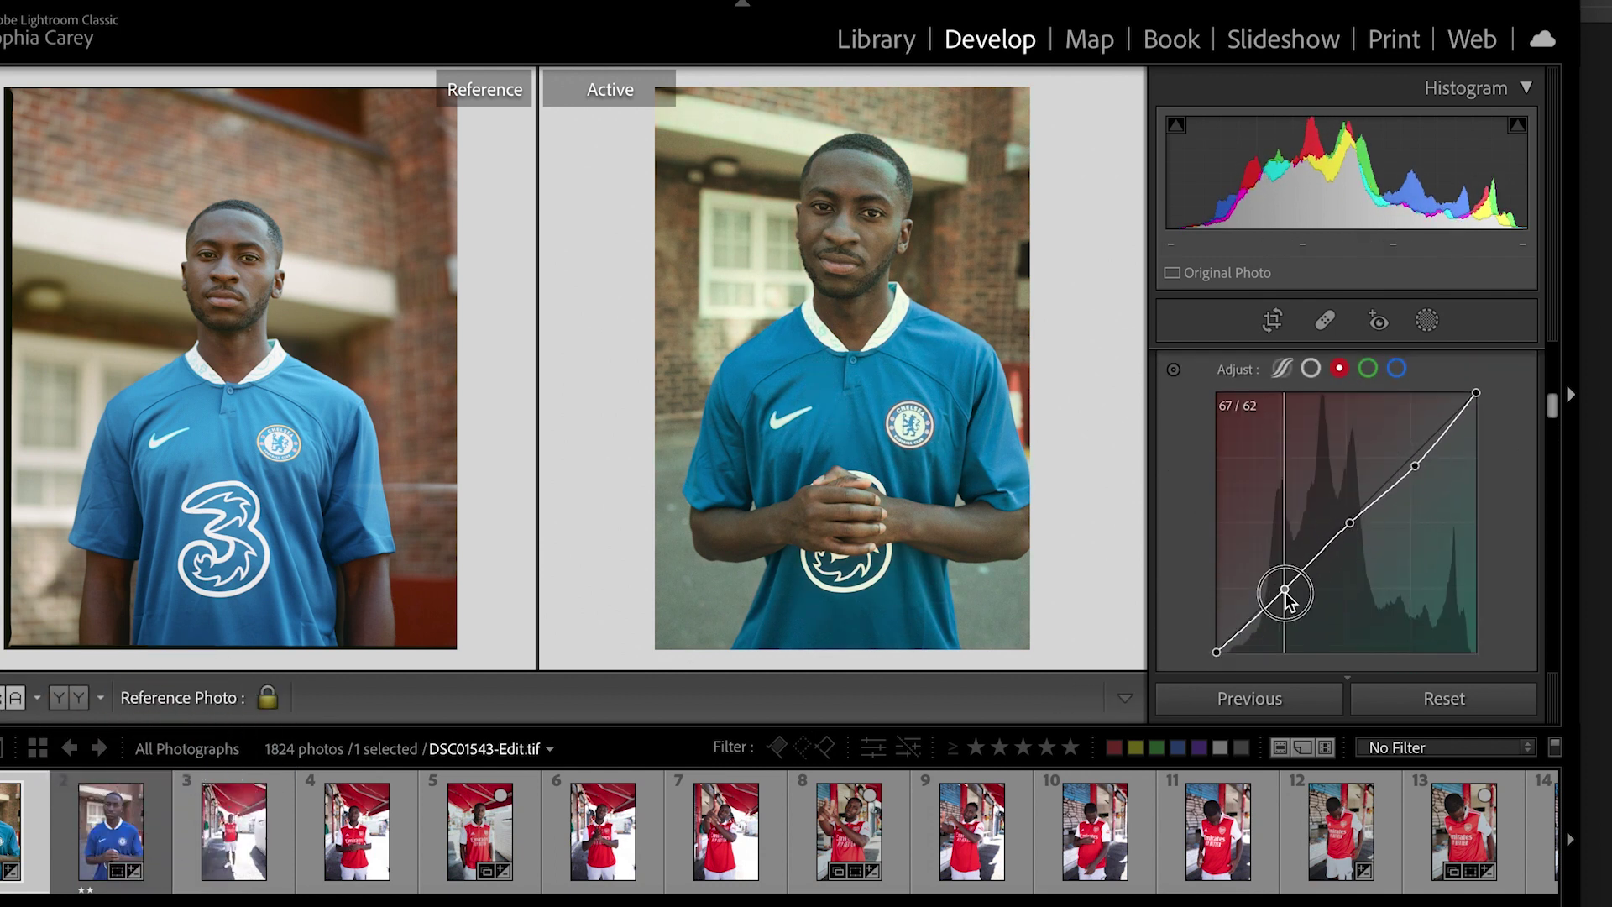
- Undo the recent adjustments to the red channel's tone curve
{"action": "key", "text": "ctrl+z"}
{"action": "key", "text": "ctrl+z"}
{"action": "key", "text": "ctrl+z"}
{"action": "key", "text": "ctrl+z"}
{"action": "key", "text": "ctrl+z"}
{"action": "key", "text": "ctrl+z"}
{"action": "key", "text": "ctrl+z"}
{"action": "key", "text": "ctrl+z"}
- Shape the green channel's tone curve with three points, placing the shadow point at 61 / 57, and set Contrast to +18
{"action": "left_click", "coordinate": [1414, 479]}
{"action": "left_click", "coordinate": [1350, 537]}
{"action": "left_click", "coordinate": [1267, 613]}
{"action": "scroll", "coordinate": [1280, 621], "scroll_direction": "up", "scroll_amount": 1}
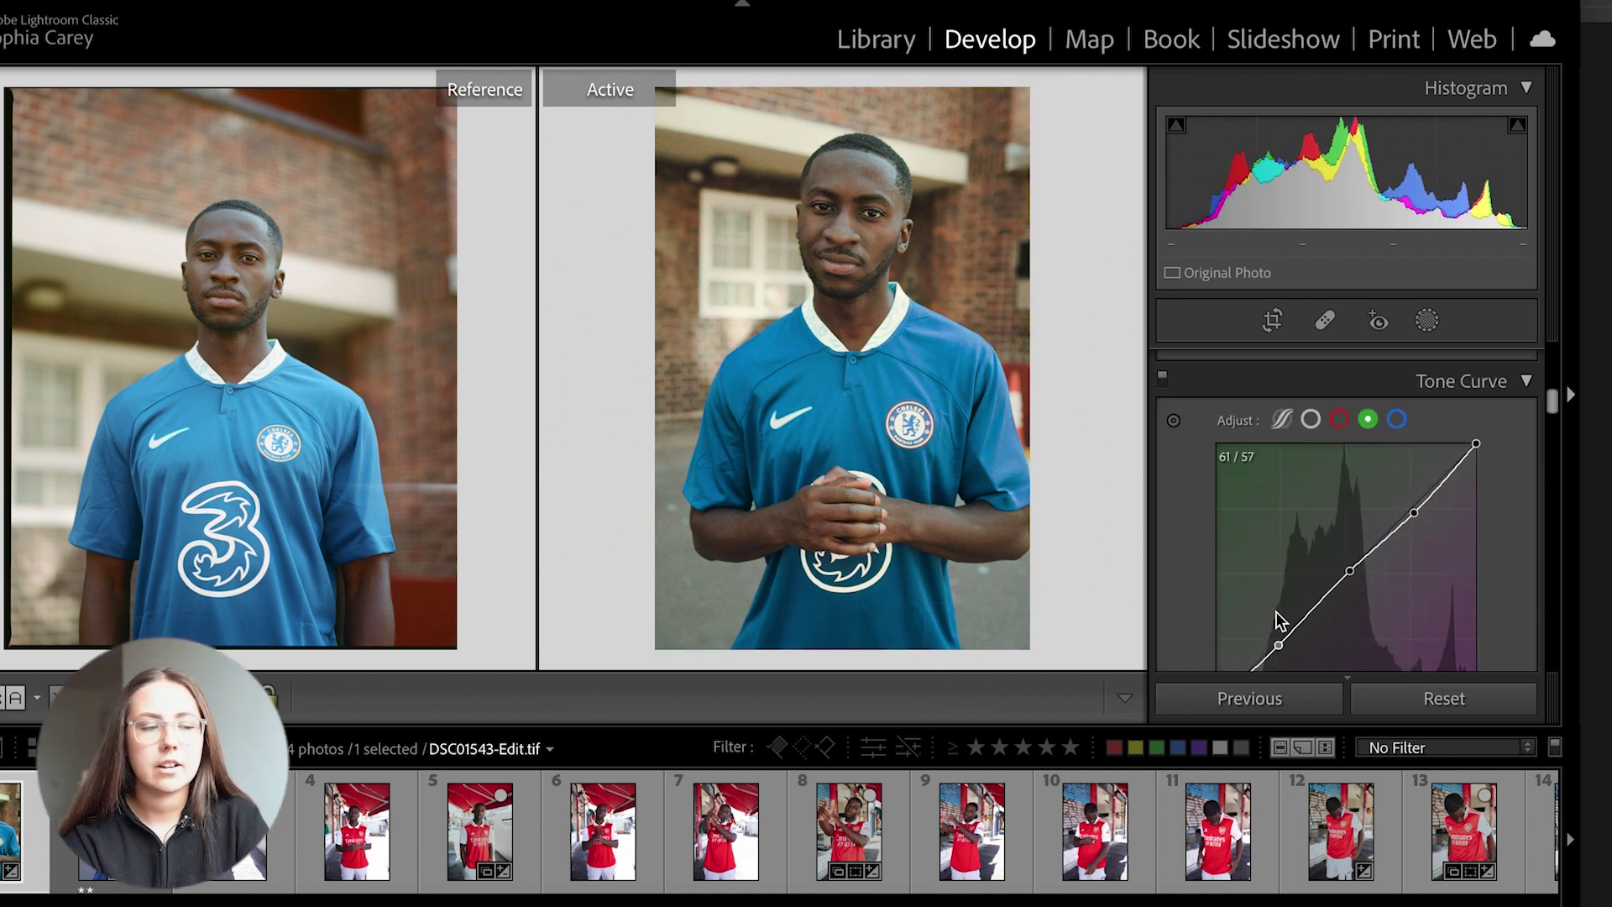
{"action": "scroll", "coordinate": [1280, 621], "scroll_direction": "up", "scroll_amount": 5}
{"action": "mouse_move", "coordinate": [1372, 528]}
{"action": "left_mouse_down"}
{"action": "mouse_move", "coordinate": [1349, 527]}
{"action": "mouse_move", "coordinate": [1367, 535]}
{"action": "left_mouse_up"}
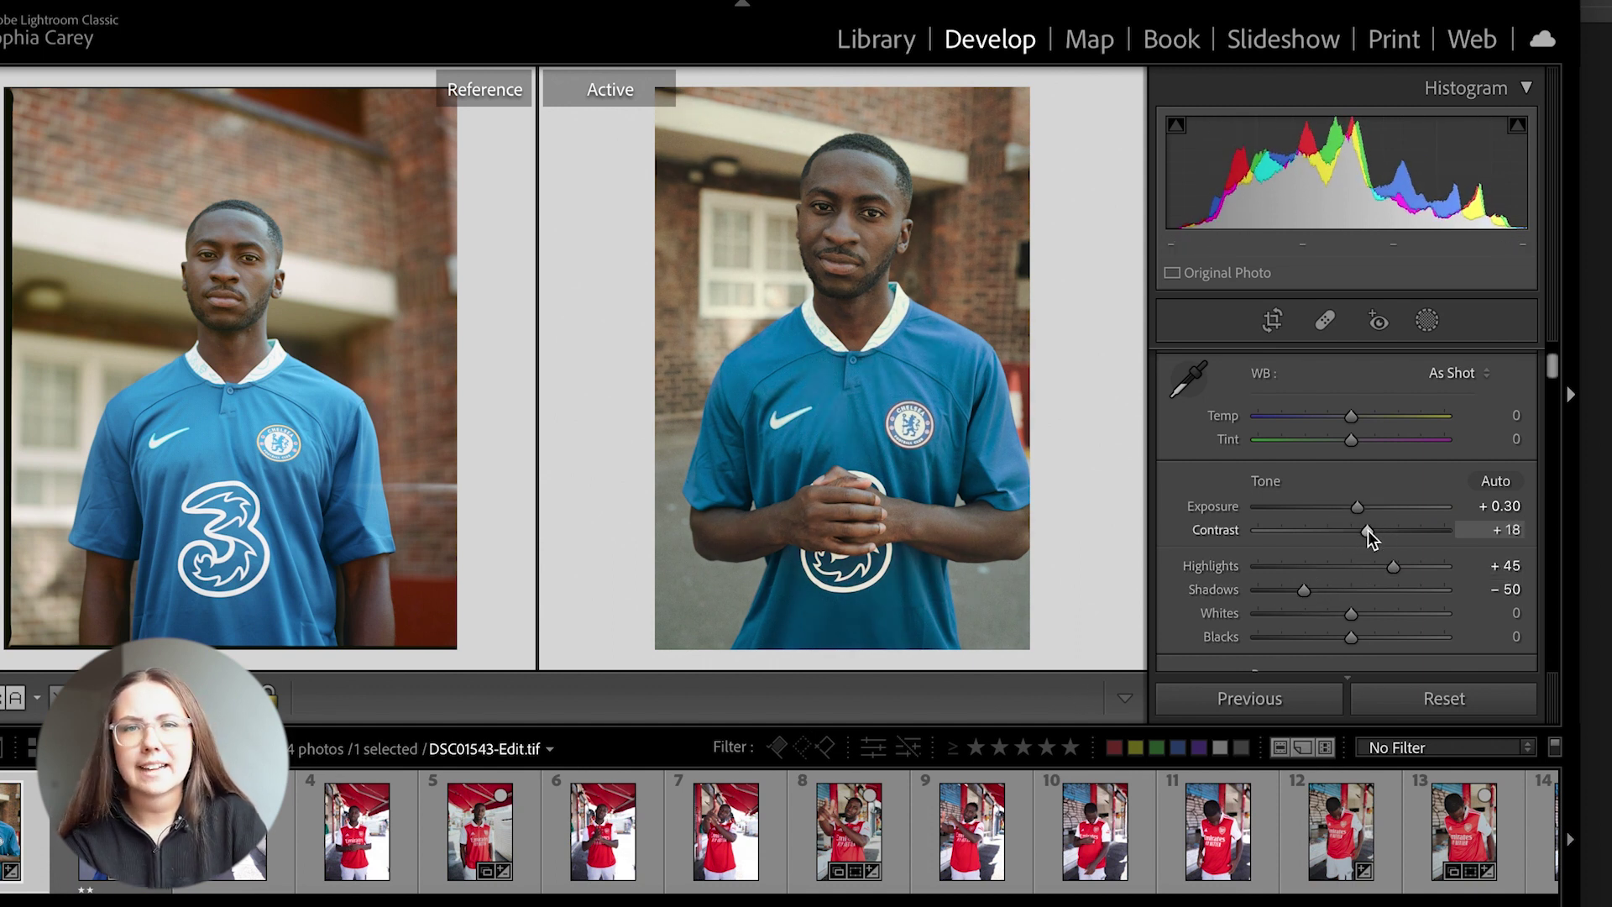
- Zoom into the faces in the reference film scan and the active photo to compare skin tones, grain and shirt colour
{"action": "left_click", "coordinate": [886, 202]}
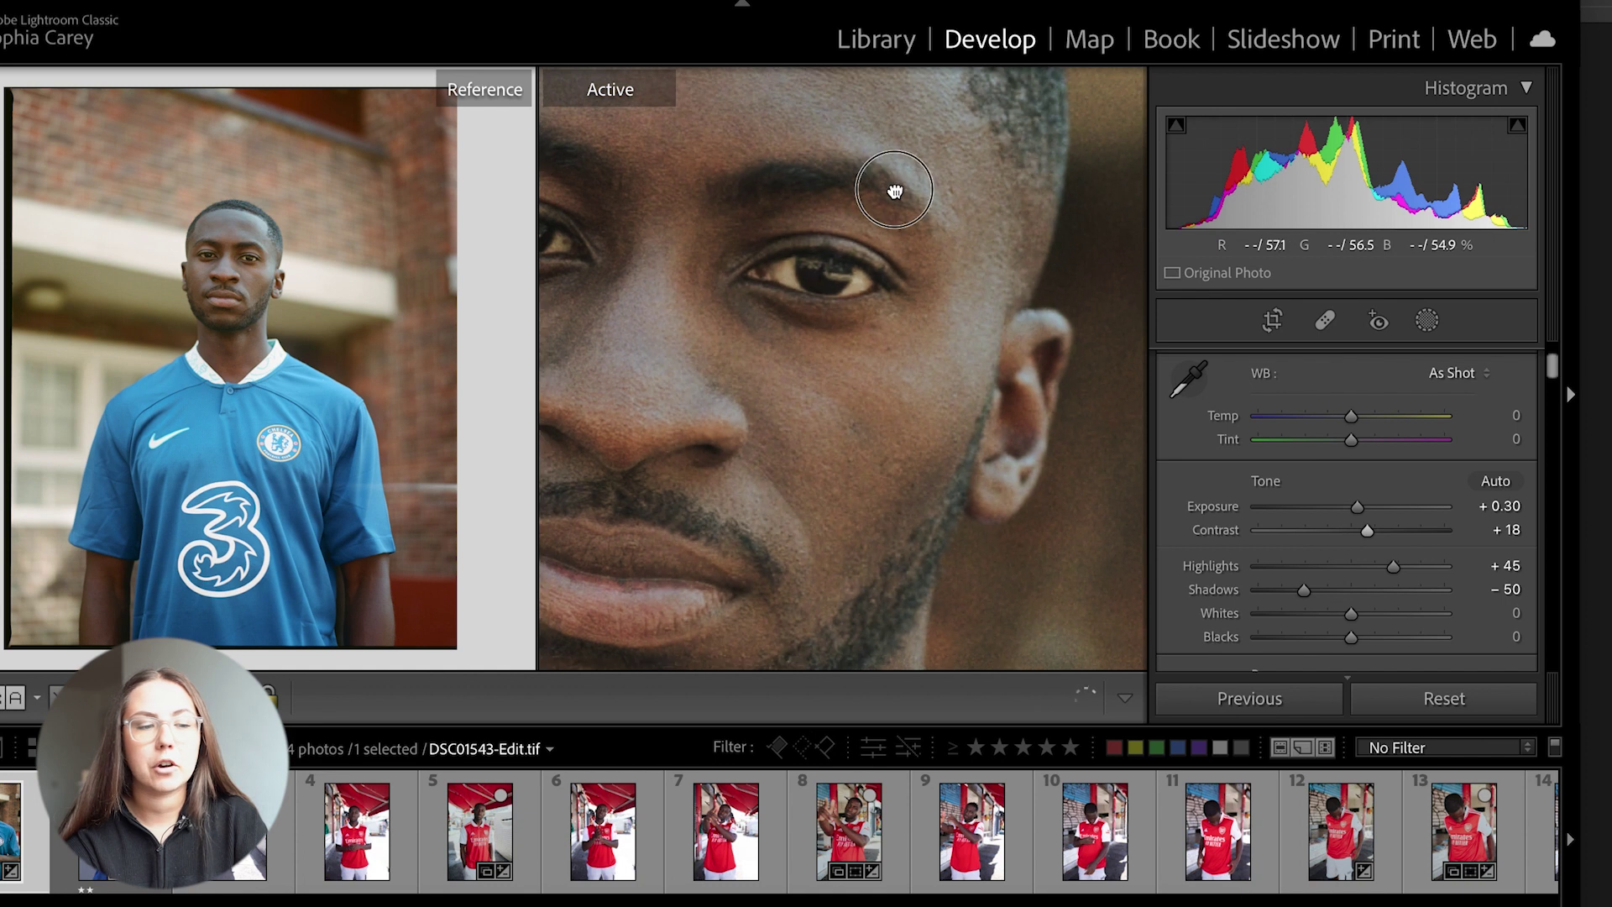
{"action": "key", "text": "z"}
{"action": "scroll", "coordinate": [1278, 601], "scroll_direction": "down", "scroll_amount": 3}
{"action": "left_click", "coordinate": [229, 267]}
{"action": "left_click", "coordinate": [890, 212]}
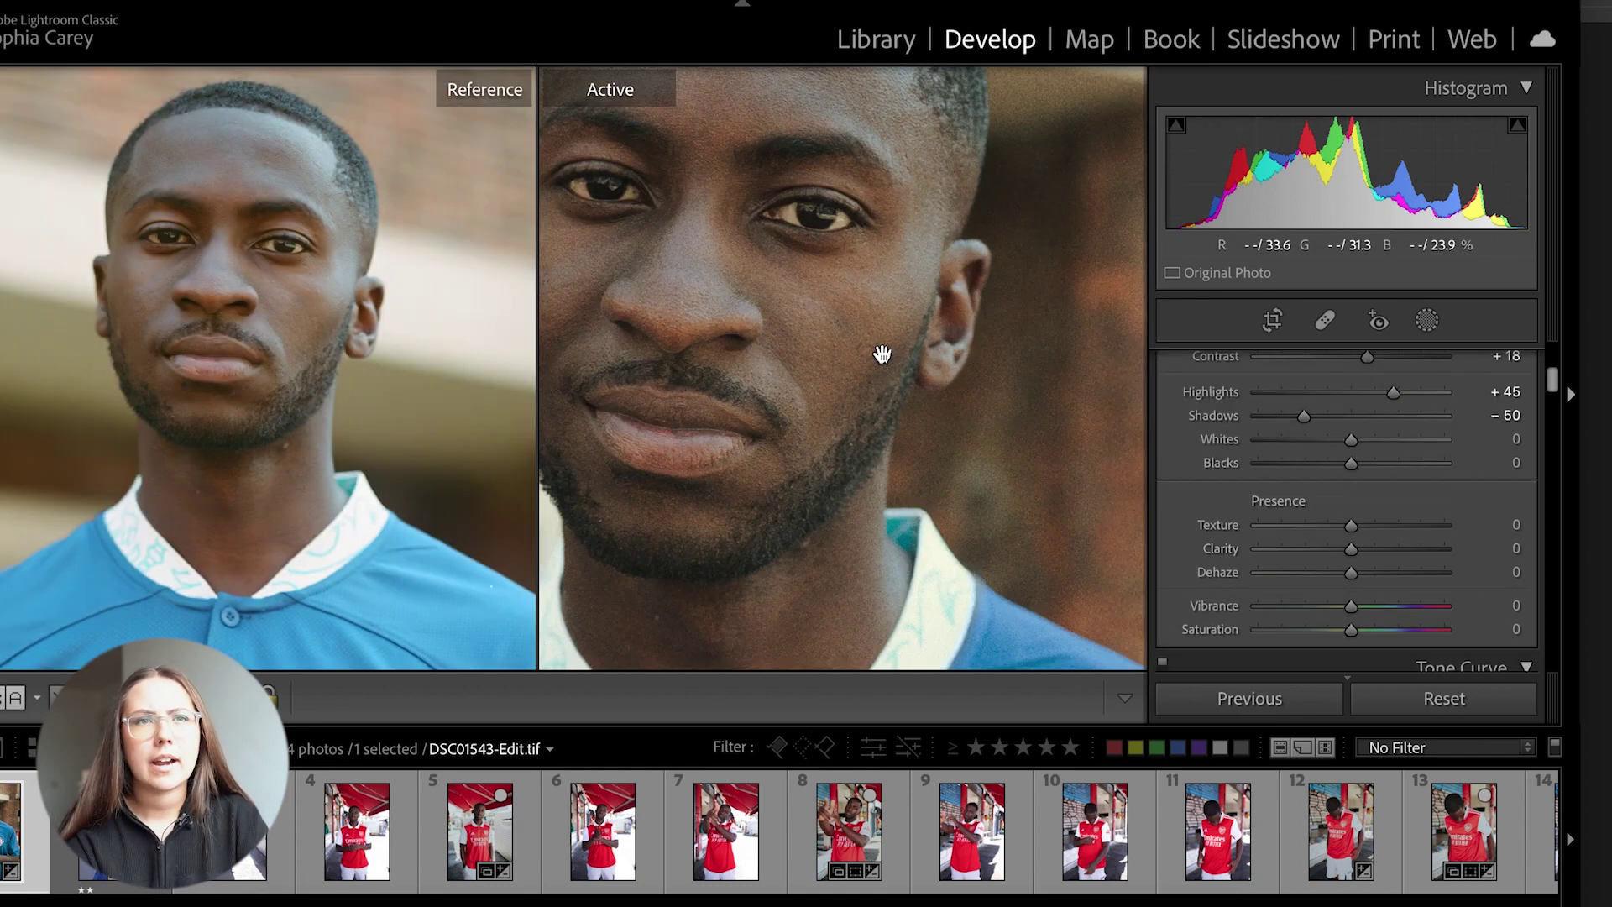
{"action": "left_click_drag", "start_coordinate": [879, 295], "coordinate": [1044, 307]}
{"action": "left_click", "coordinate": [1044, 307]}
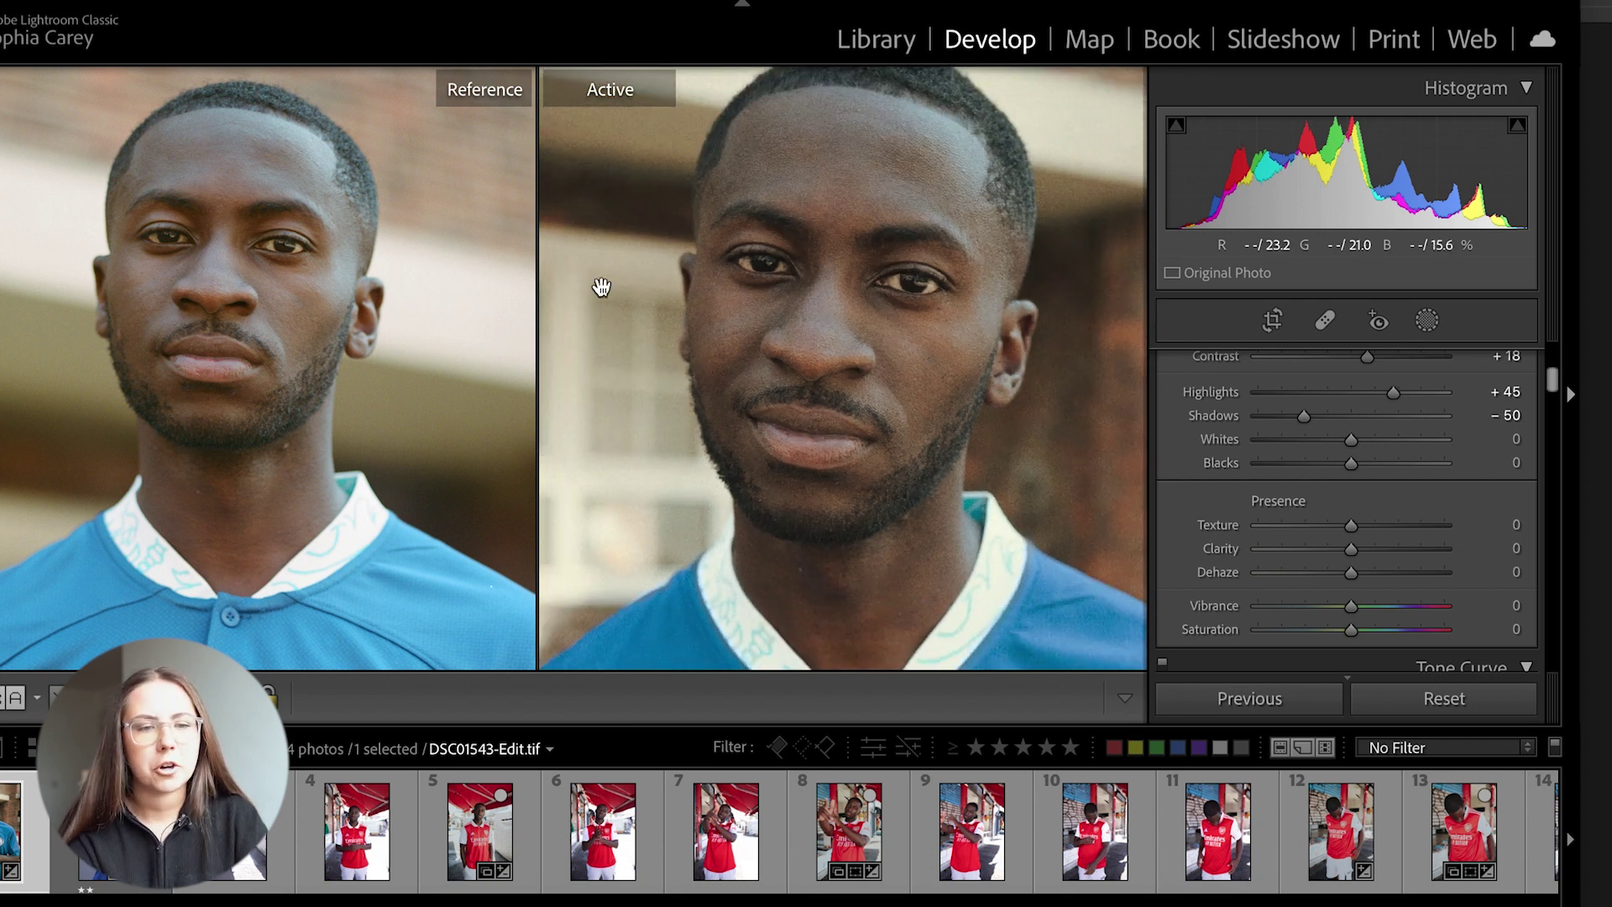
{"action": "left_click_drag", "start_coordinate": [414, 370], "coordinate": [433, 404]}
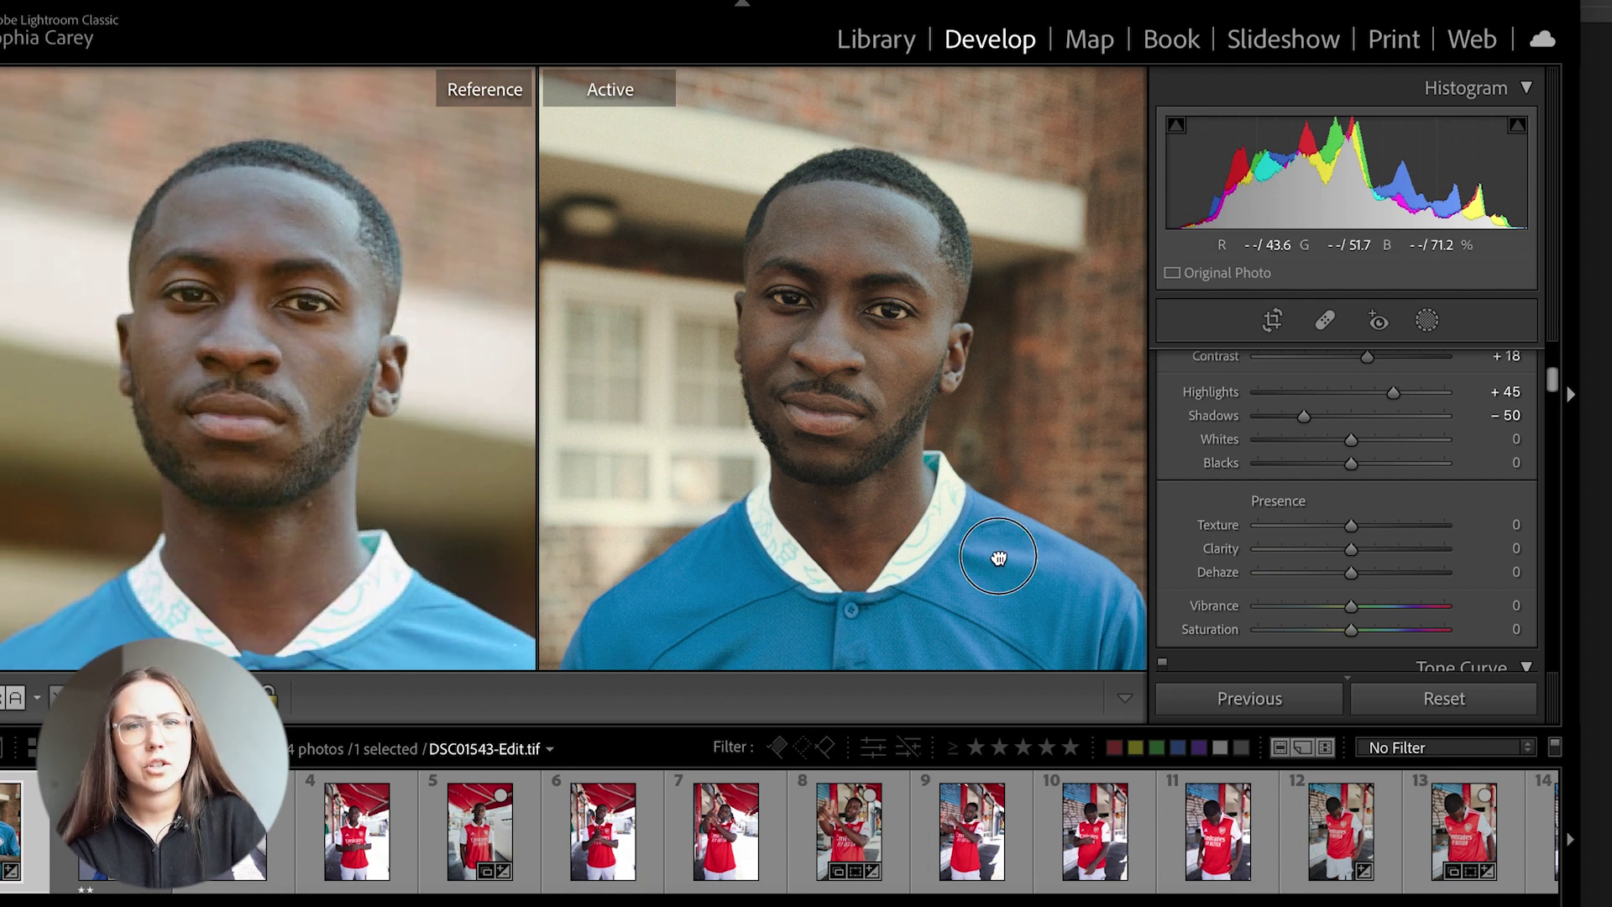
{"action": "left_click_drag", "start_coordinate": [1000, 562], "coordinate": [993, 538]}
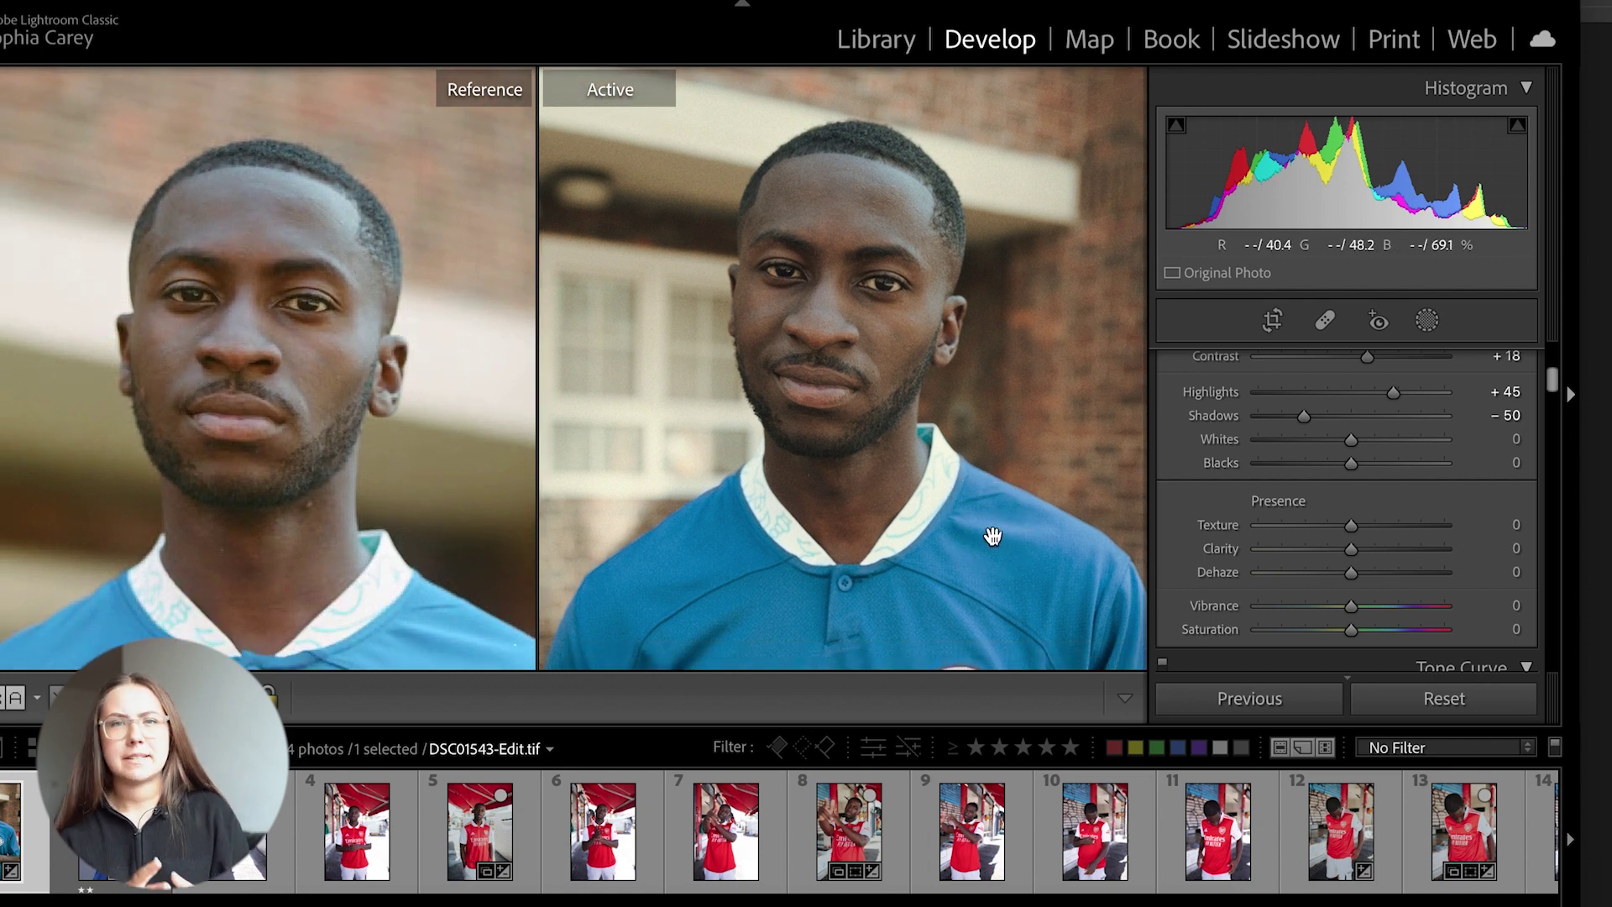
{"action": "left_click_drag", "start_coordinate": [406, 553], "coordinate": [404, 505]}
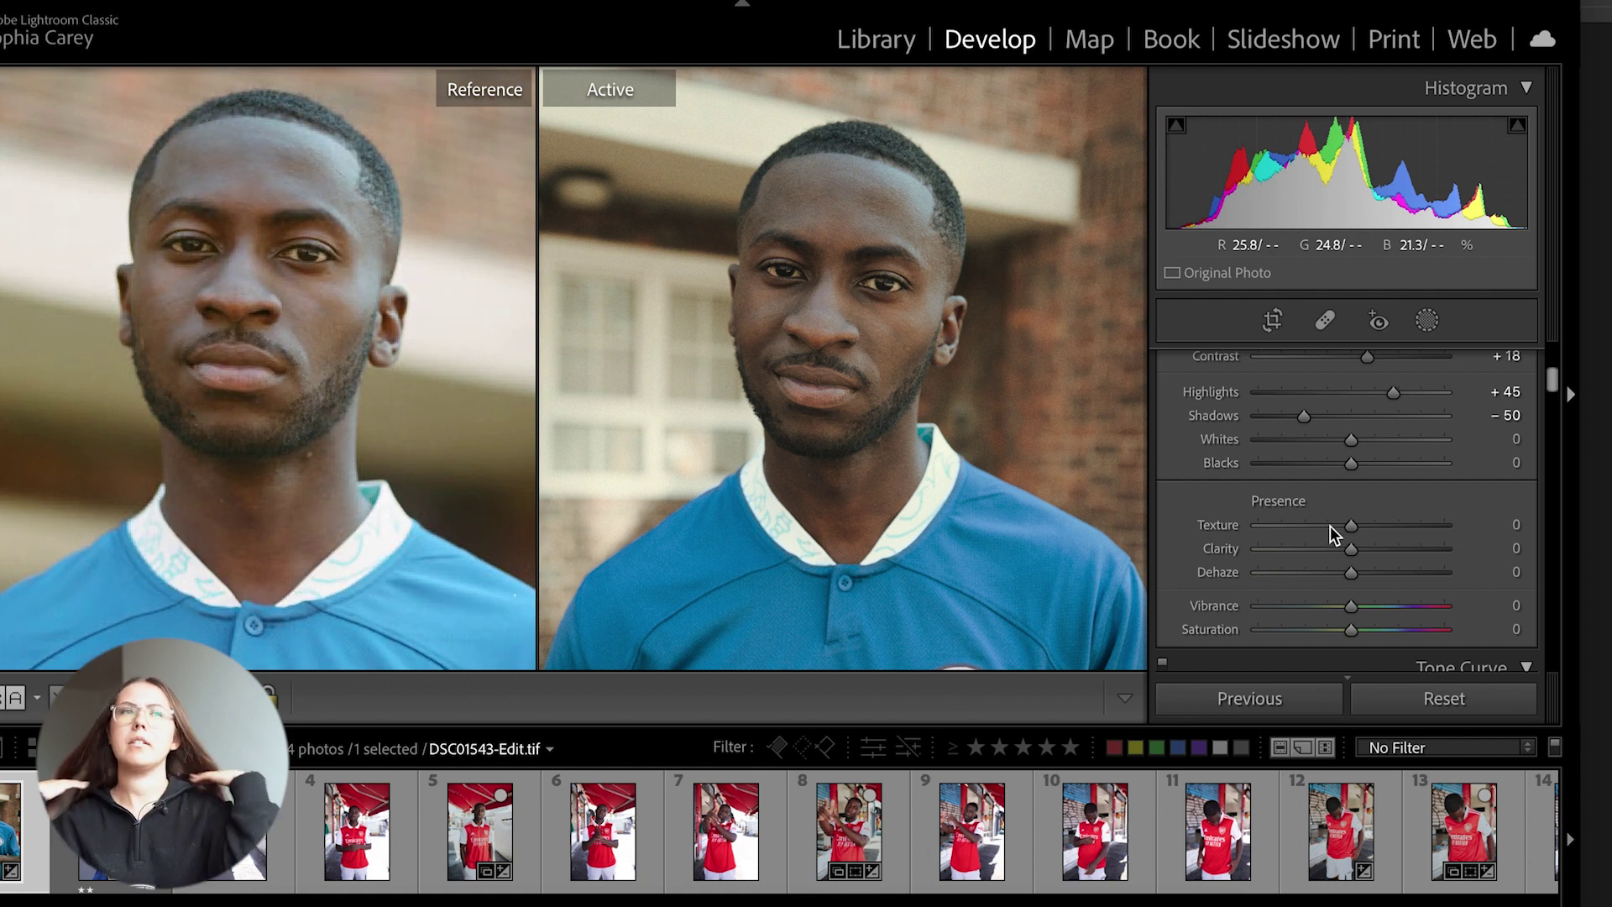
- Raise the HSL Luminance of the blue shirt with the targeted adjustment tool
{"action": "scroll", "coordinate": [1335, 535], "scroll_direction": "down", "scroll_amount": 10}
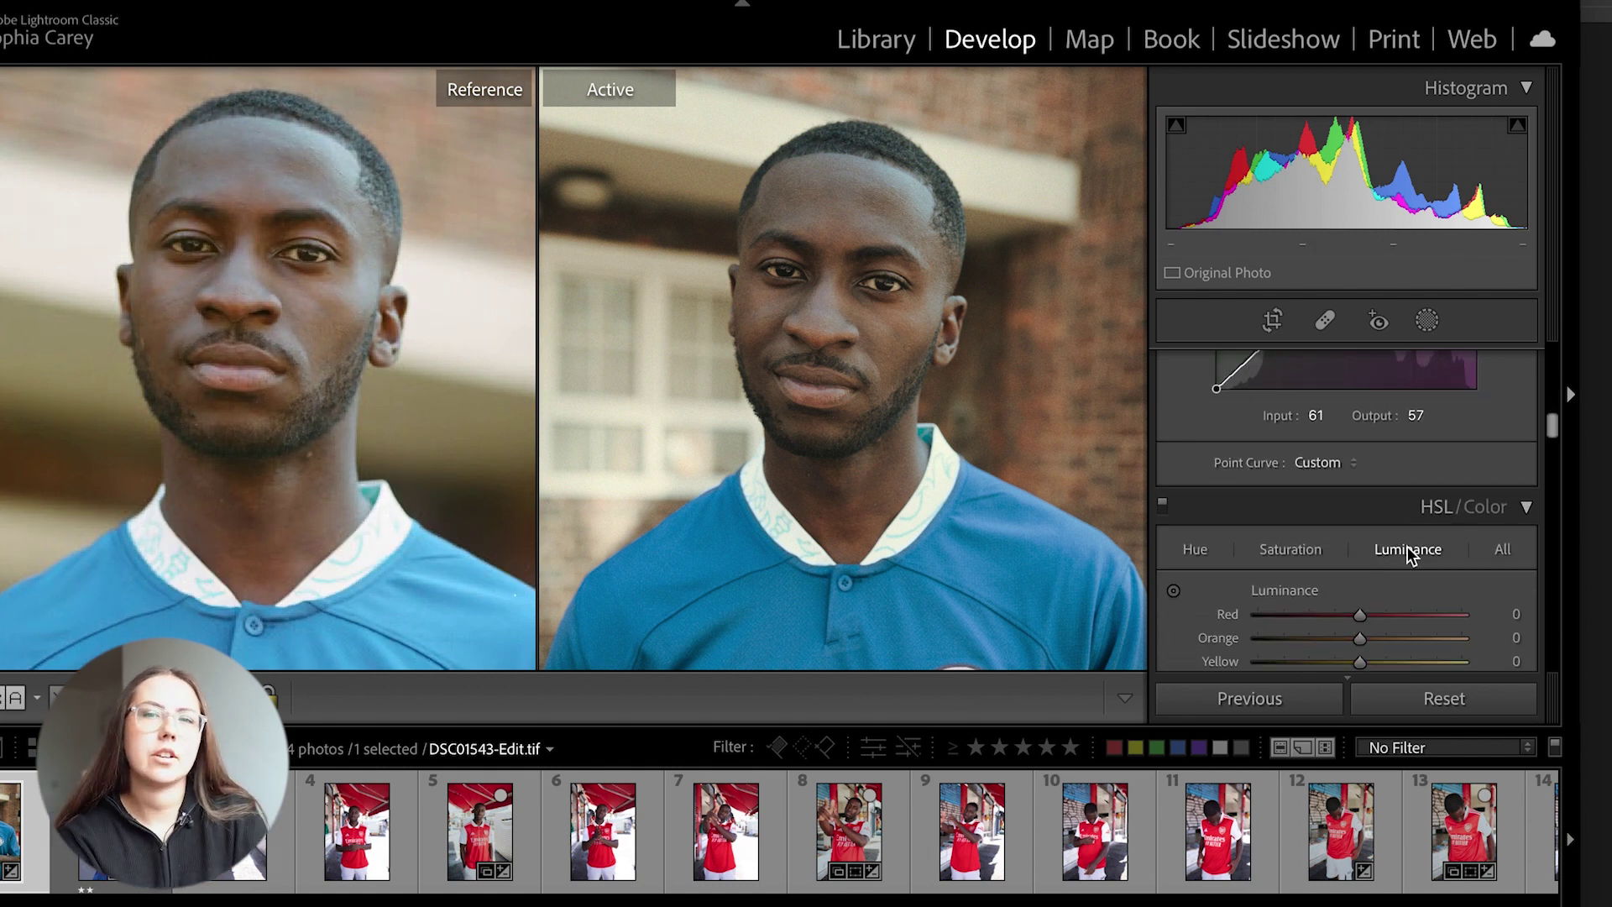
{"action": "left_click", "coordinate": [1174, 591]}
{"action": "left_click_drag", "start_coordinate": [983, 588], "coordinate": [983, 557]}
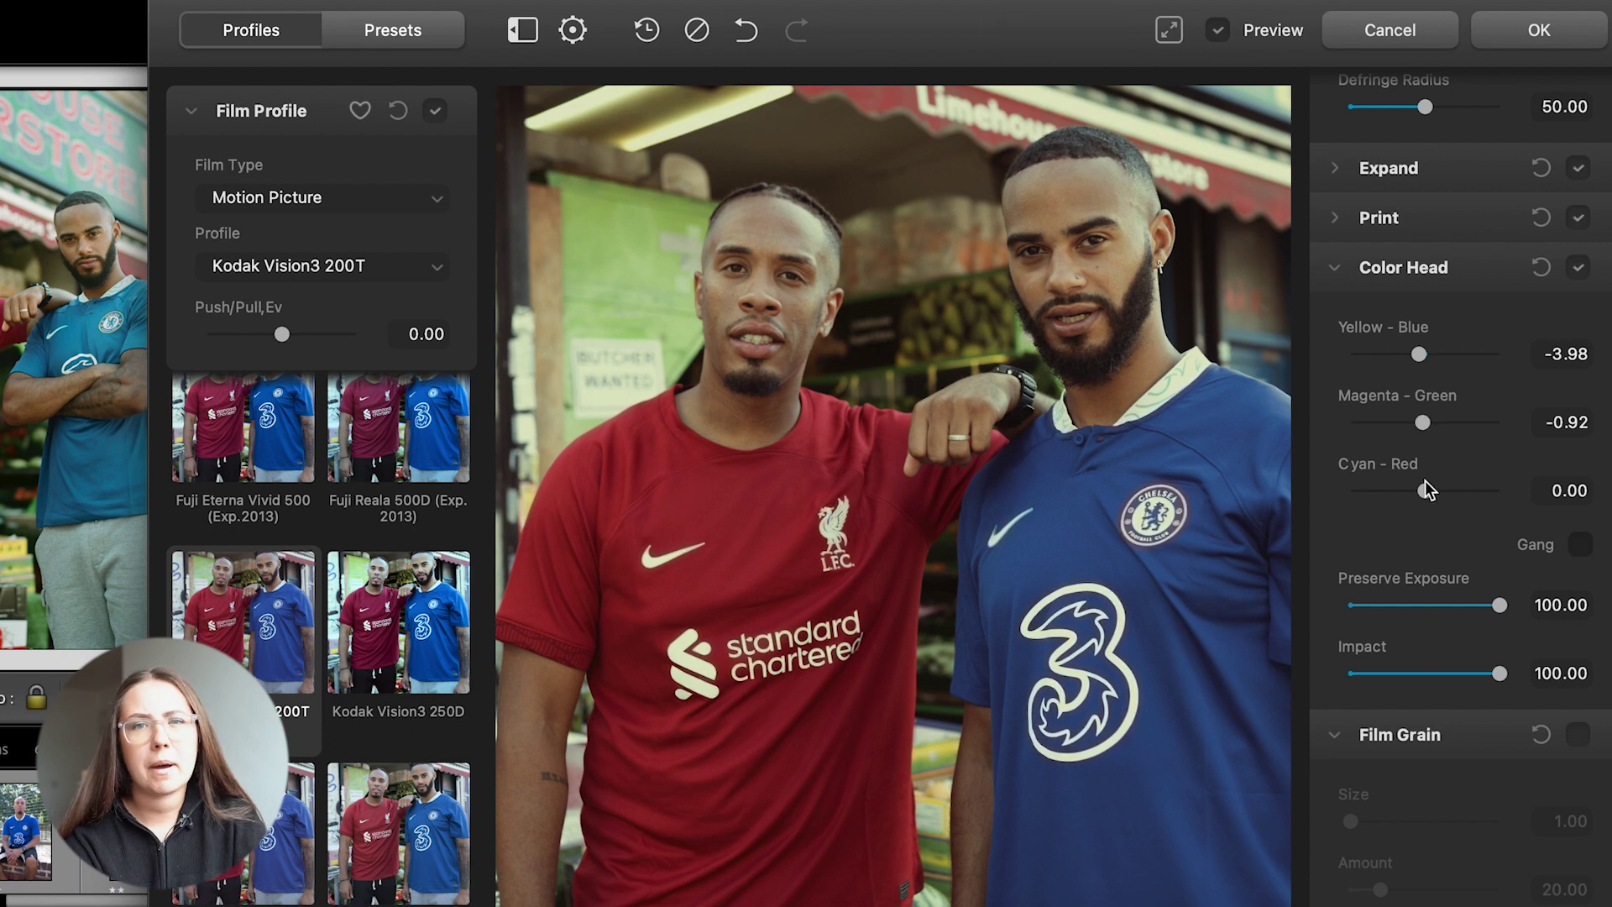
- For the two-man portrait, set the Color Head's Cyan - Red to -3.21 and enable Film Grain with an Amount of 5.87
{"action": "left_click_drag", "start_coordinate": [1425, 495], "coordinate": [1419, 494]}
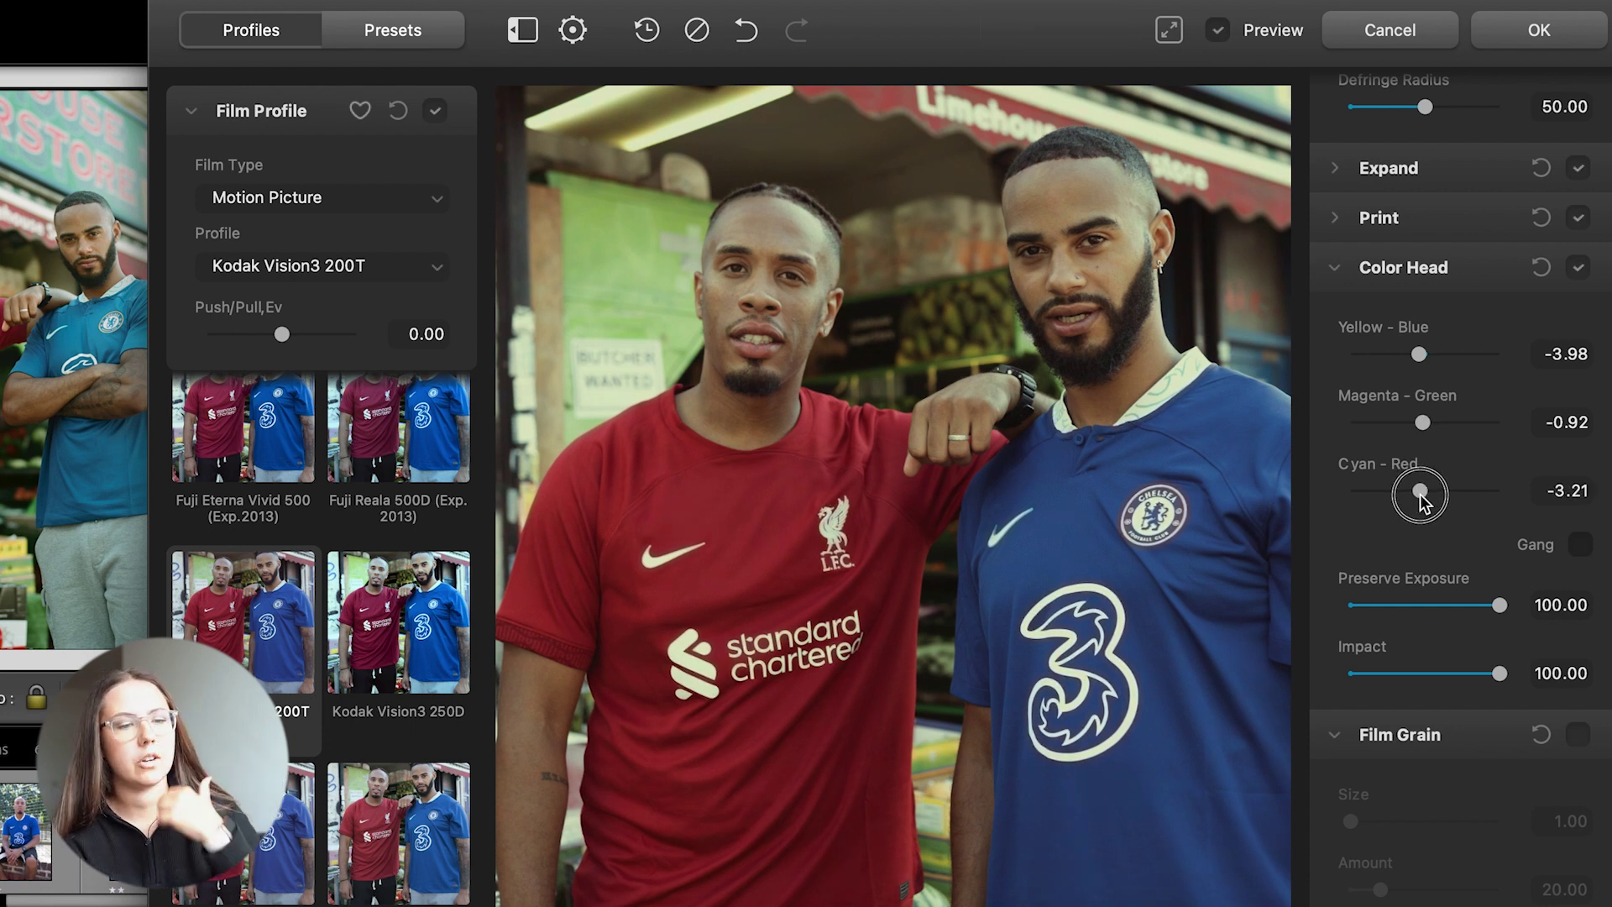
{"action": "scroll", "coordinate": [1466, 611], "scroll_direction": "down", "scroll_amount": 3}
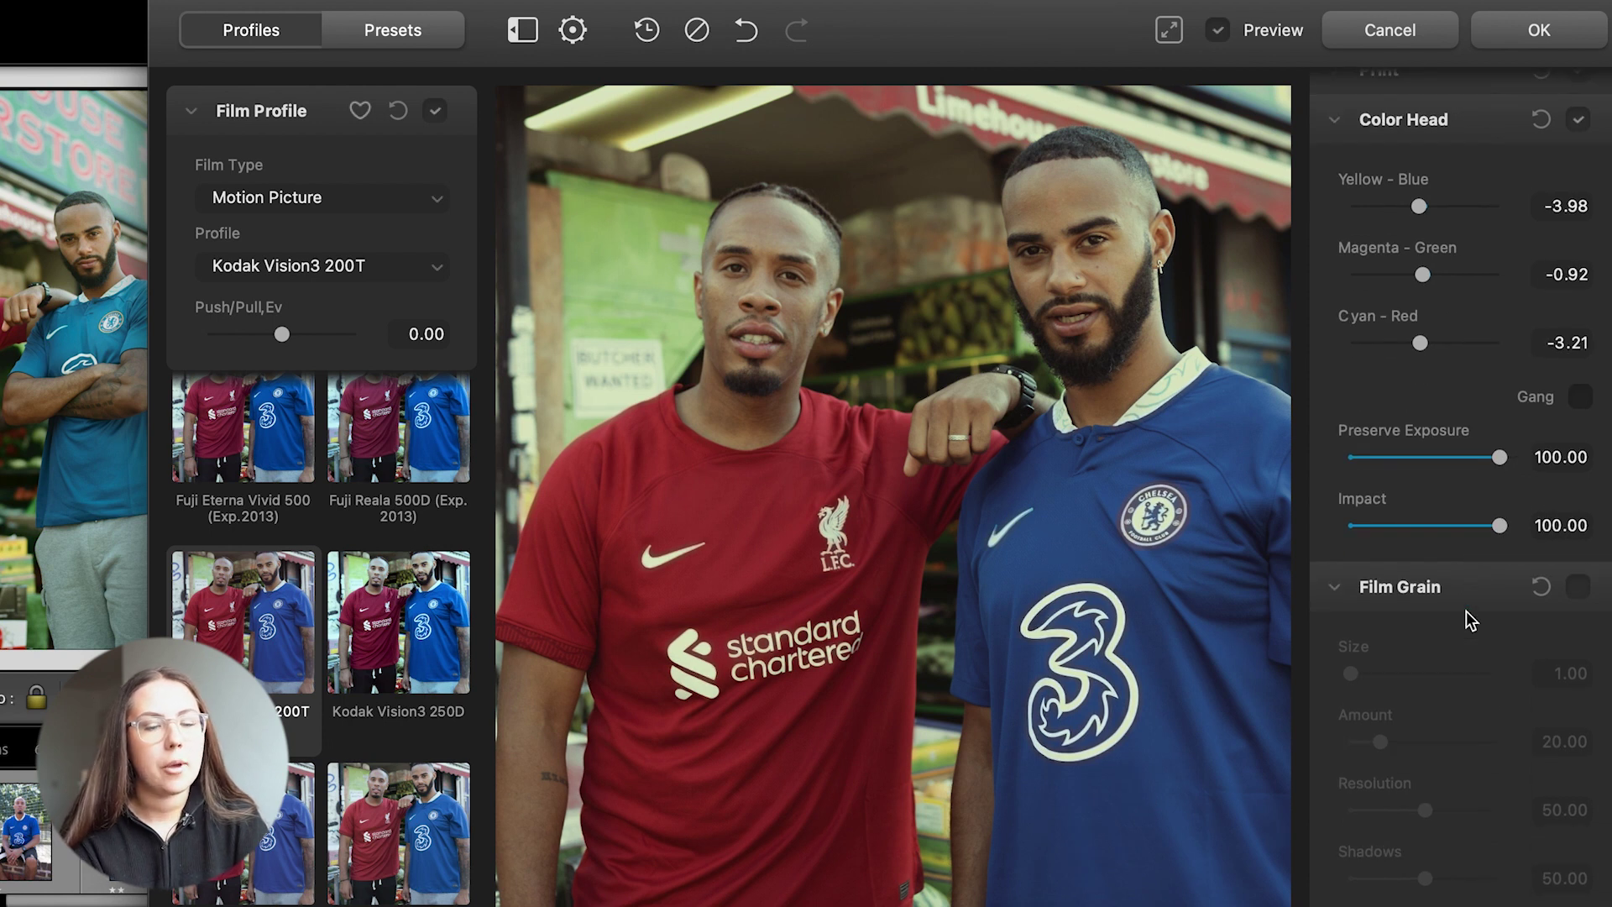
{"action": "scroll", "coordinate": [1472, 620], "scroll_direction": "down", "scroll_amount": 1}
{"action": "left_click", "coordinate": [1579, 423]}
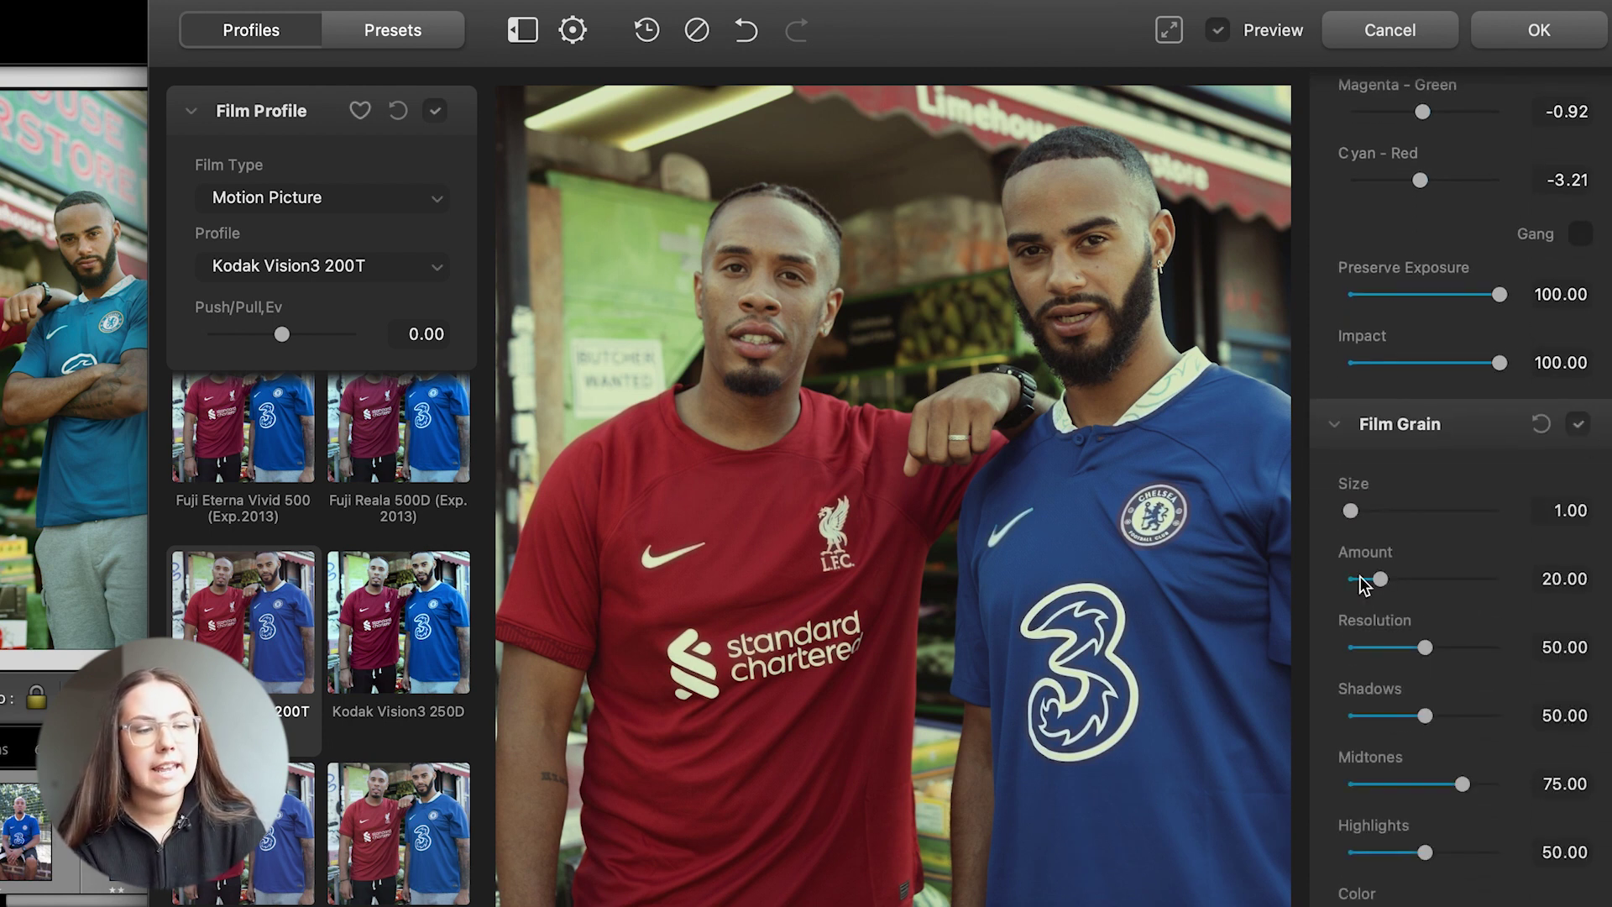
{"action": "left_click", "coordinate": [1360, 579]}
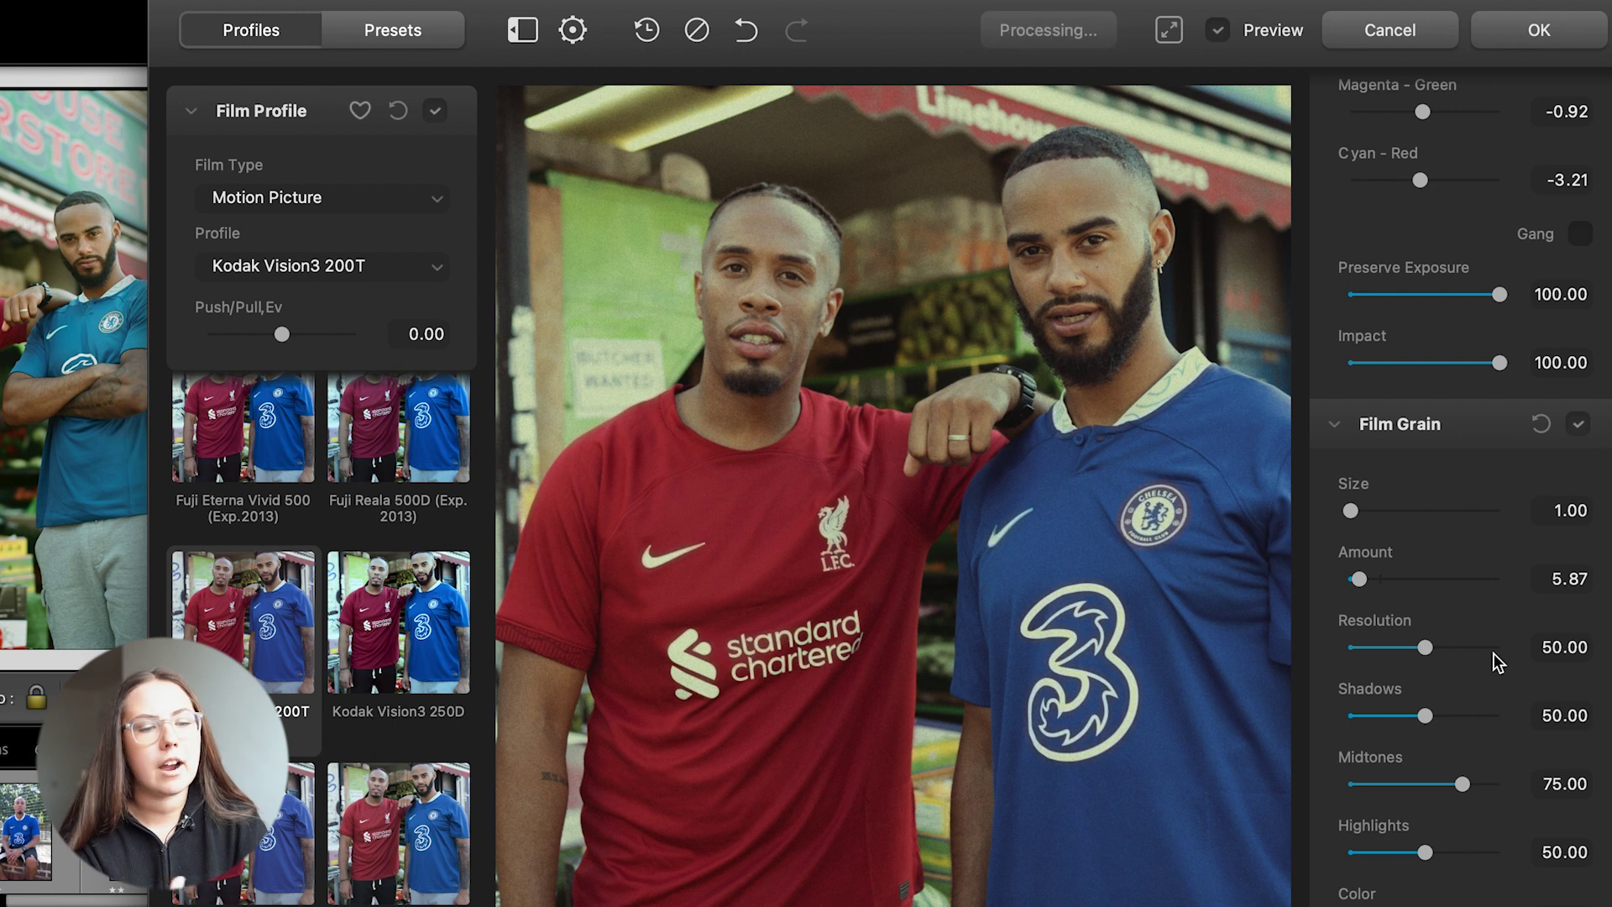
- Collapse the Film Profile settings and mark the Kodak Vision3 200T profile as a favorite
{"action": "scroll", "coordinate": [1488, 638], "scroll_direction": "down", "scroll_amount": 10}
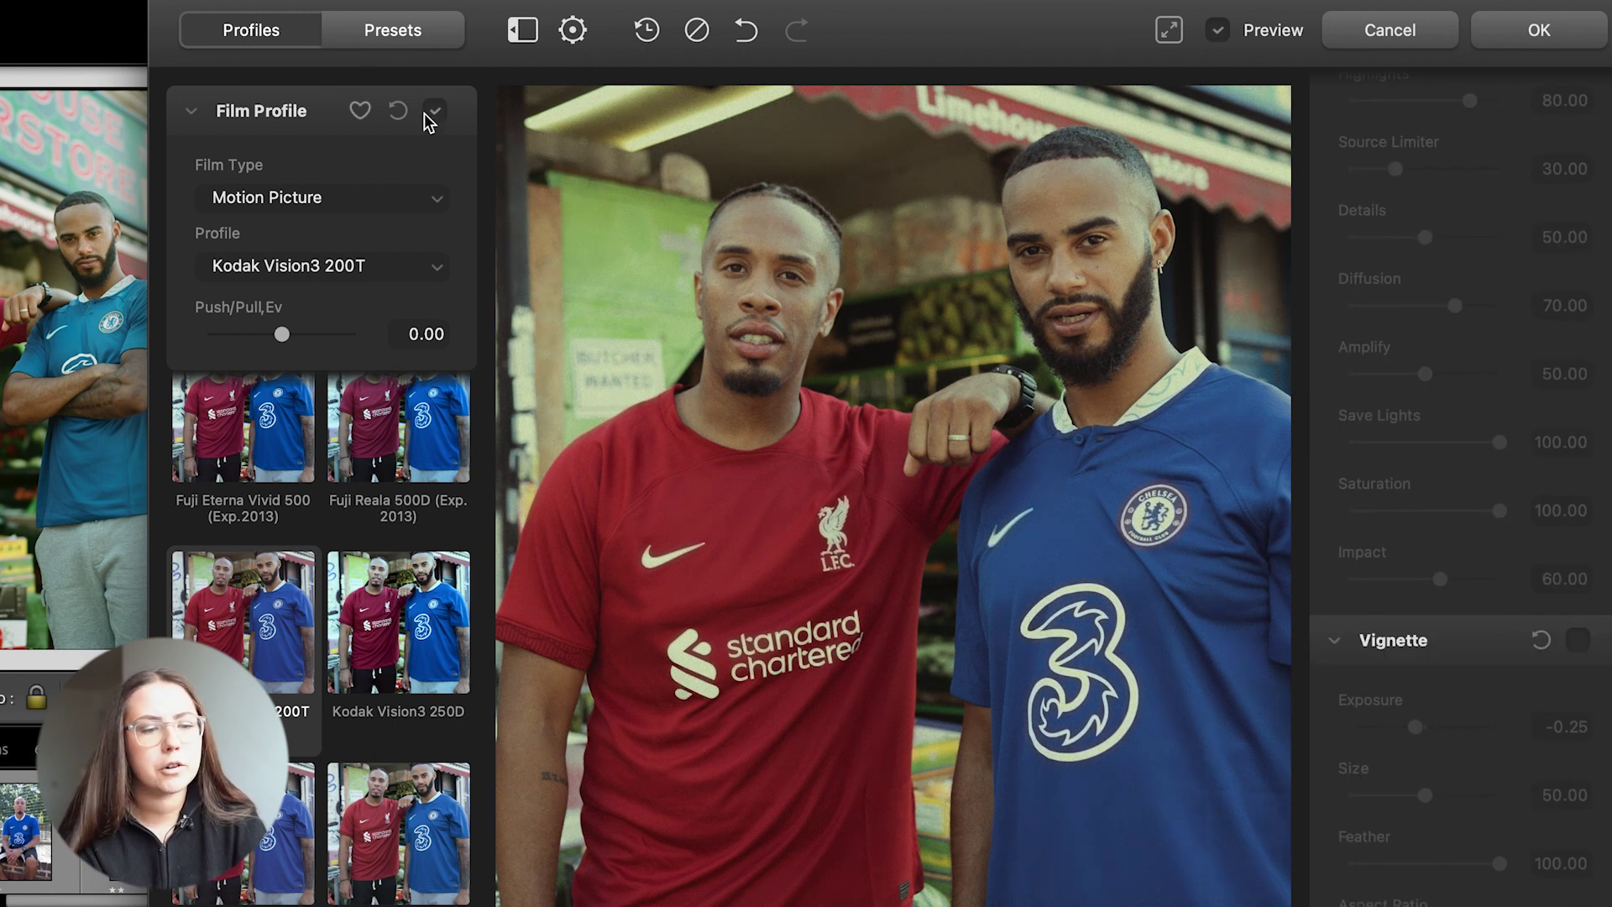
{"action": "left_click", "coordinate": [190, 112]}
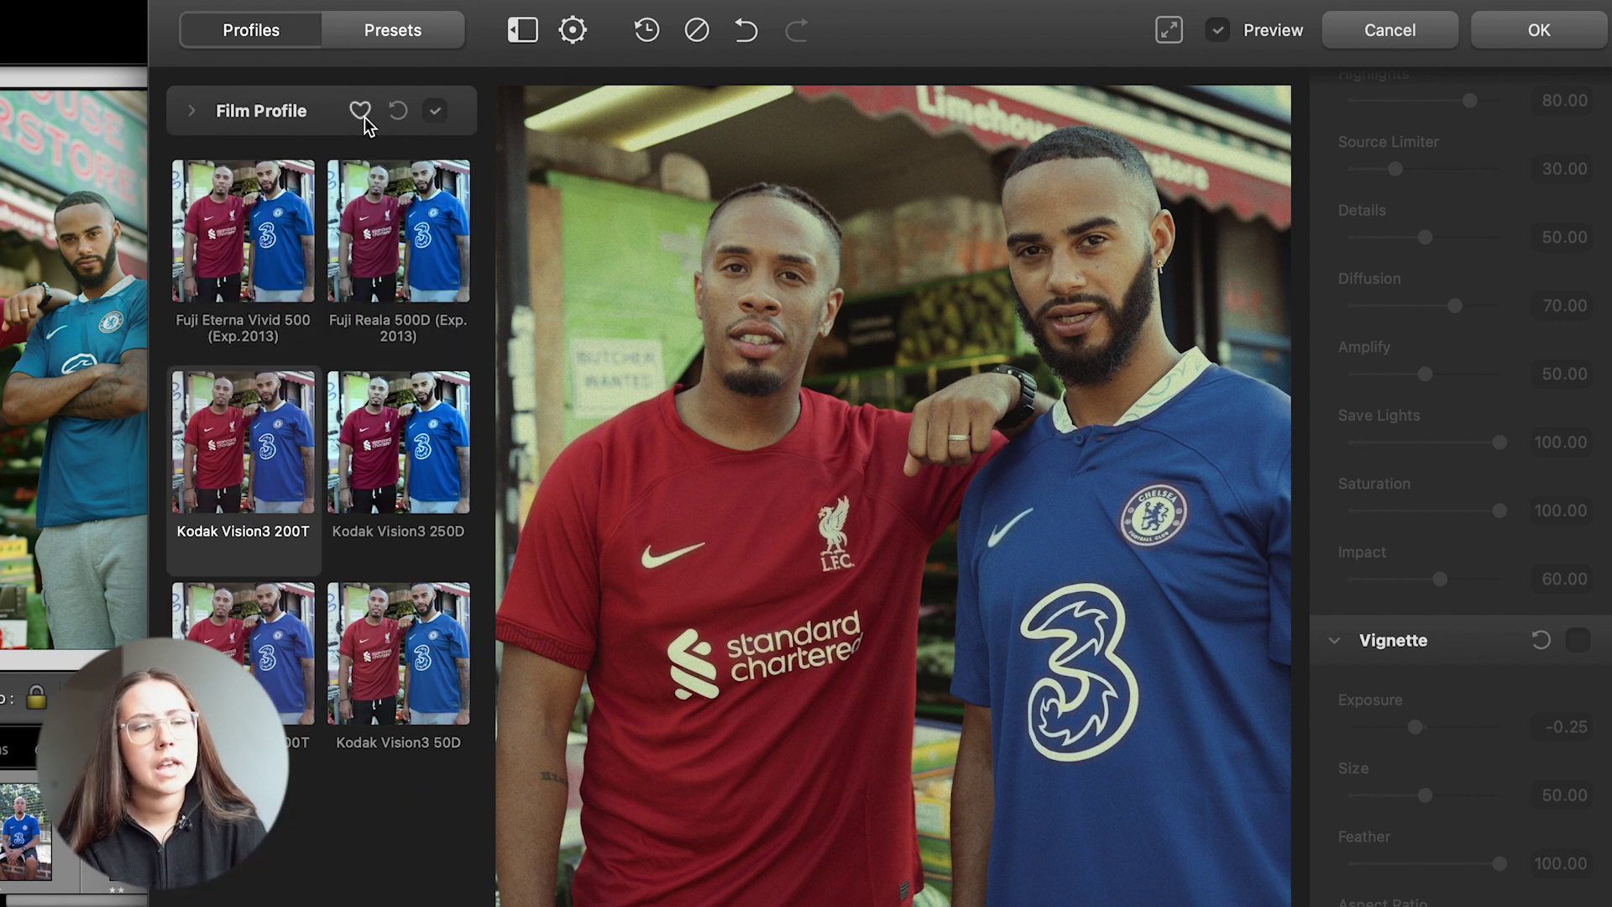
{"action": "left_click", "coordinate": [360, 113]}
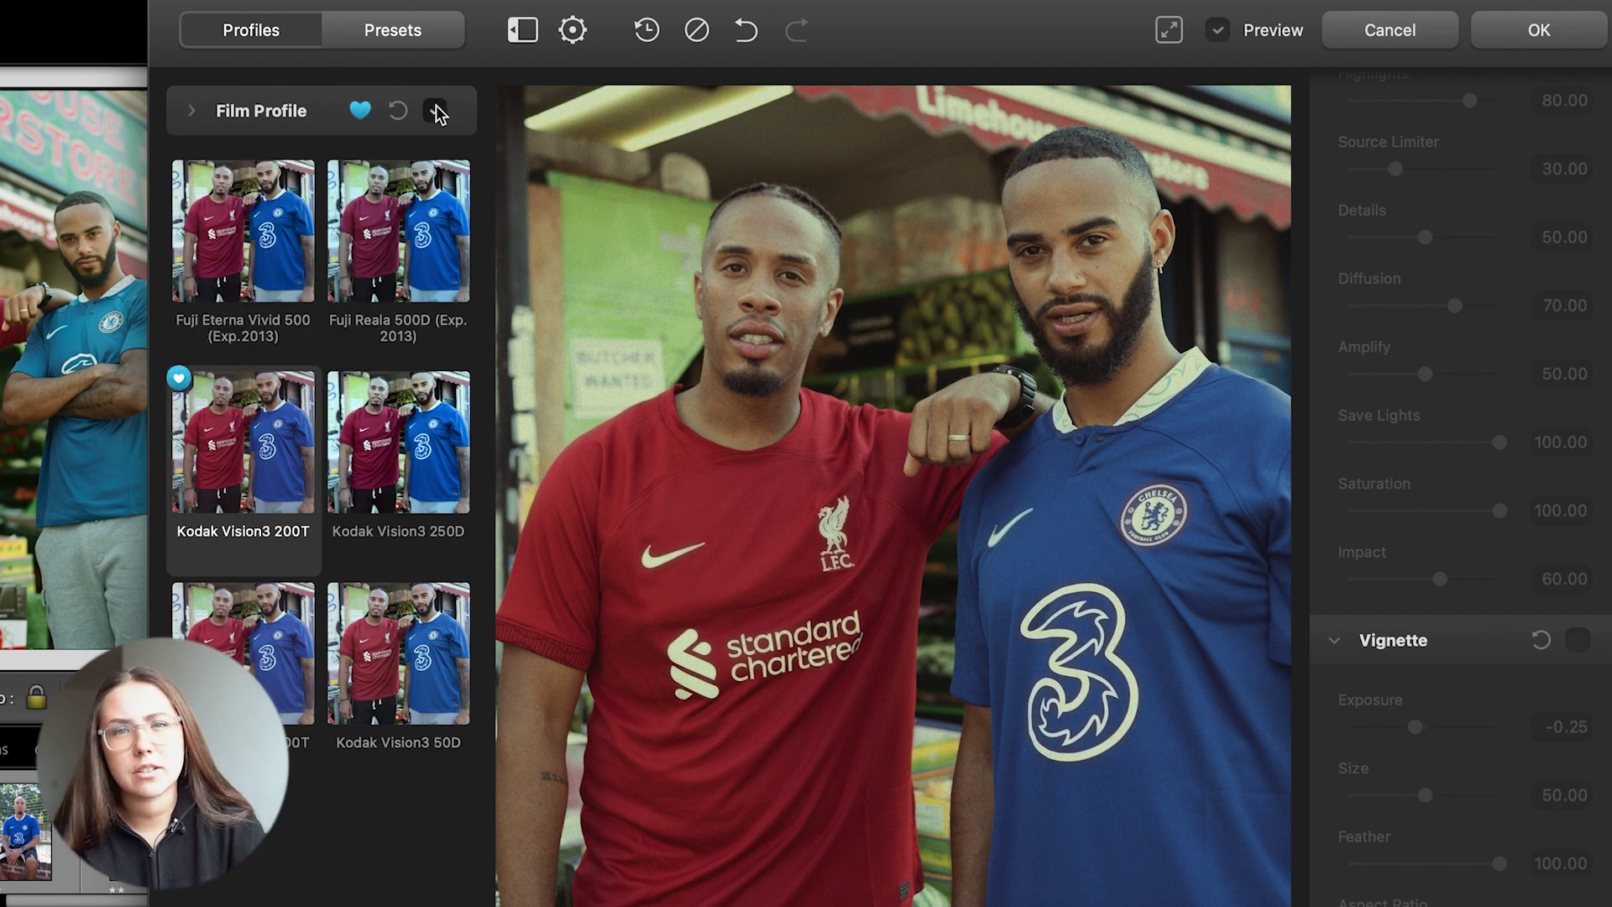
- Save the settings as a new preset named with the two models' names followed by "Superstore", and apply the look to the photo
{"action": "left_click", "coordinate": [403, 32]}
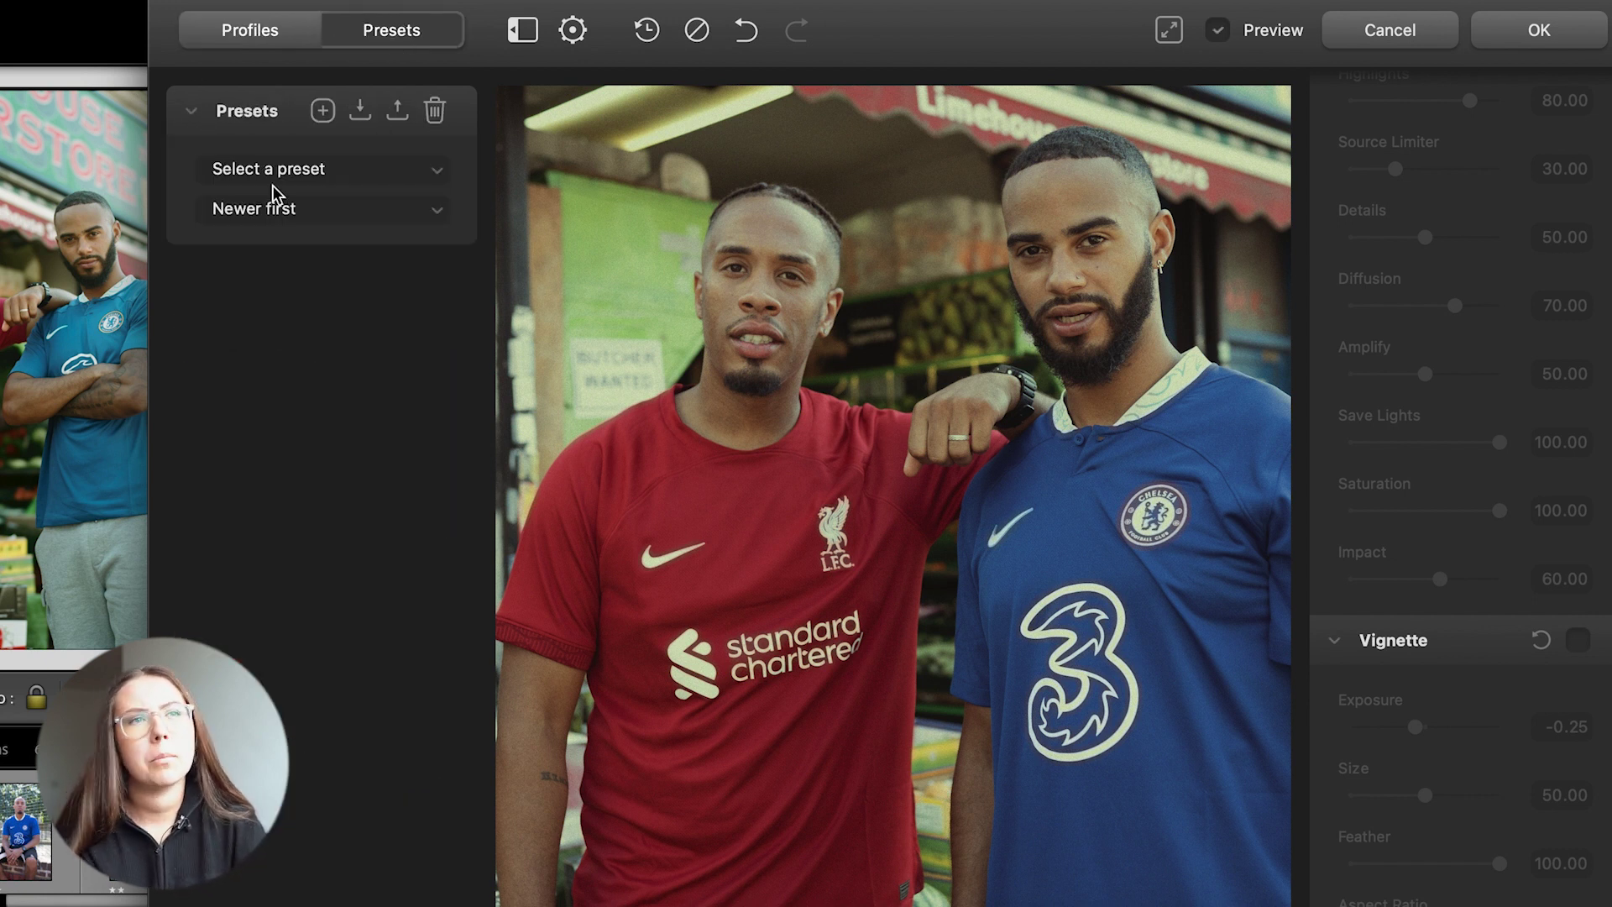
{"action": "left_click", "coordinate": [322, 110]}
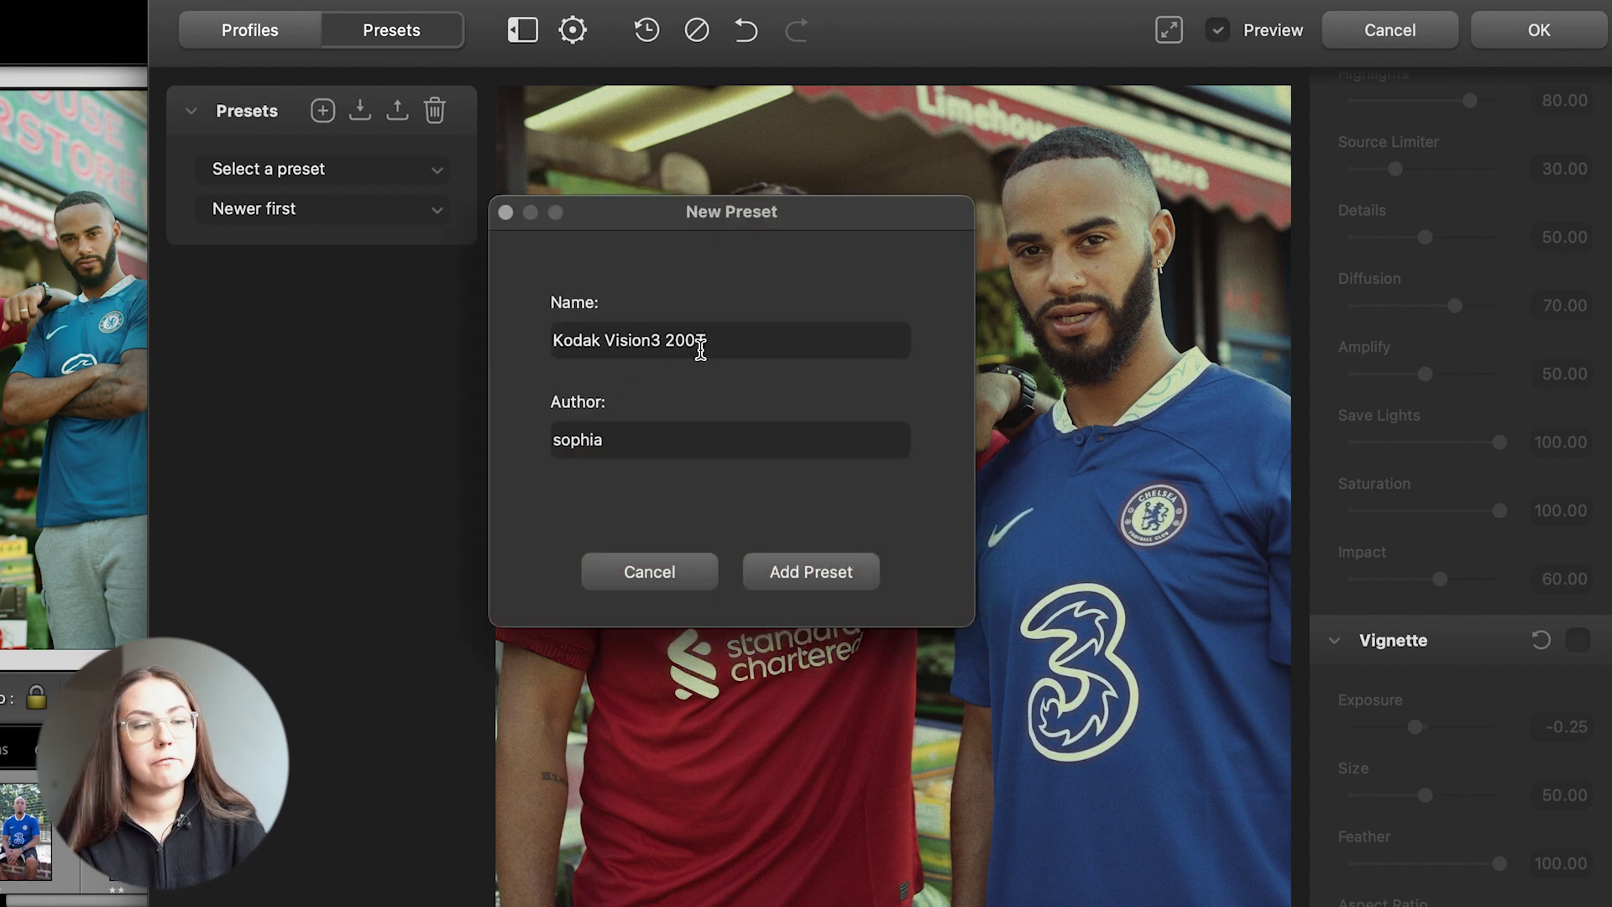
{"action": "triple_click", "coordinate": [597, 341]}
{"action": "type", "text": "Denz & Renz Supe"}
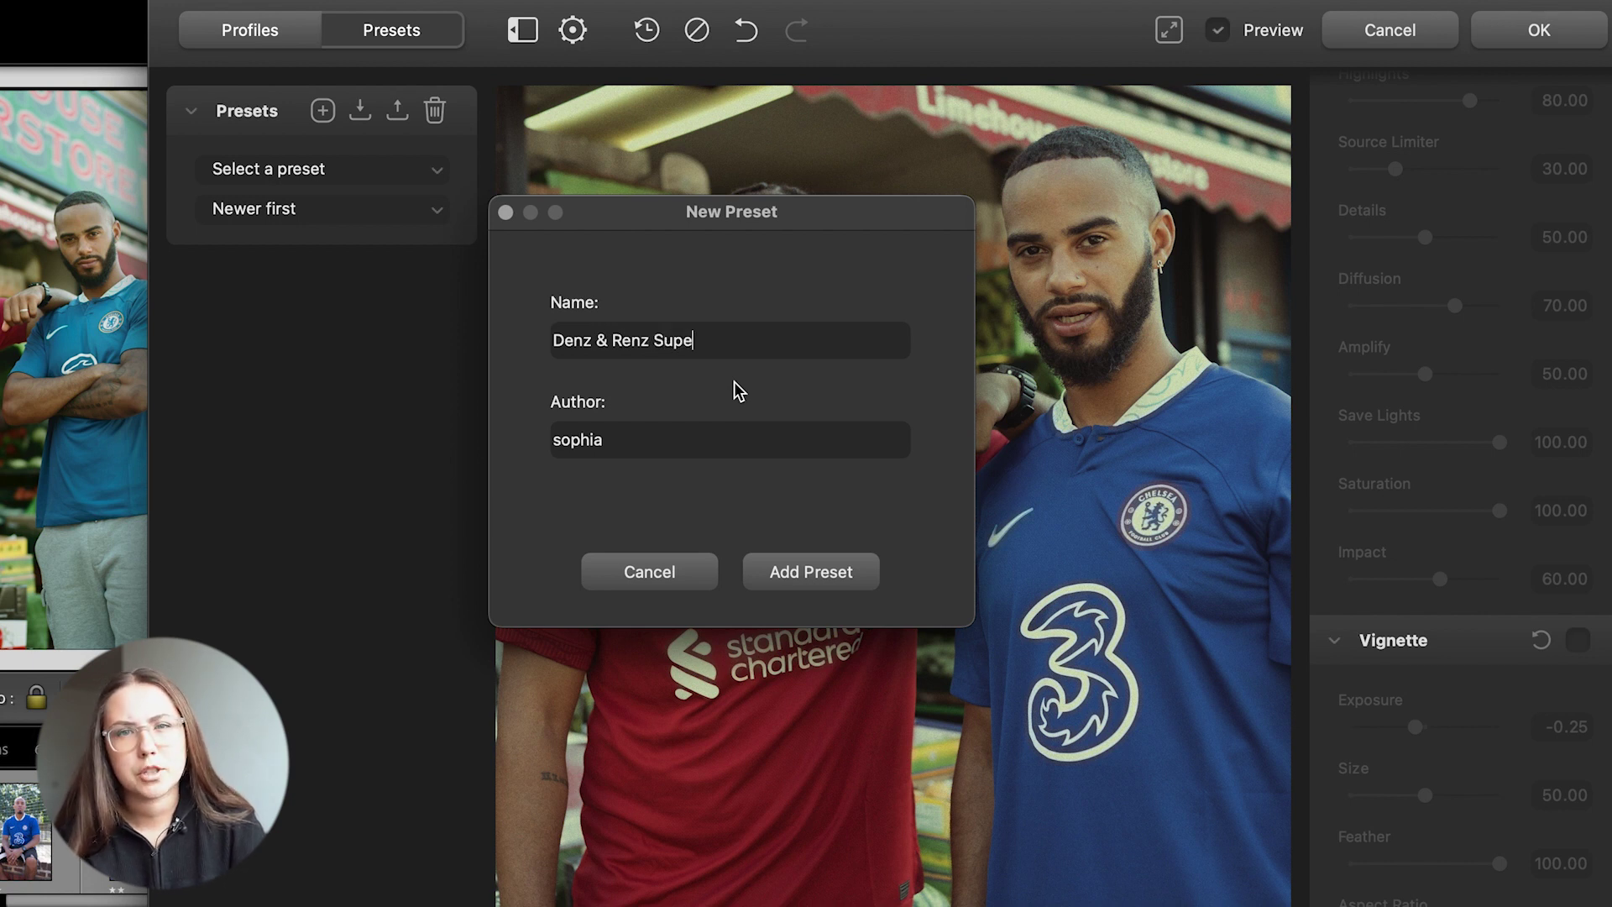
{"action": "type", "text": "rsotre"}
{"action": "key", "text": "BackSpace"}
{"action": "key", "text": "BackSpace"}
{"action": "key", "text": "BackSpace"}
{"action": "key", "text": "BackSpace"}
{"action": "type", "text": "tore"}
{"action": "key", "text": "Return"}
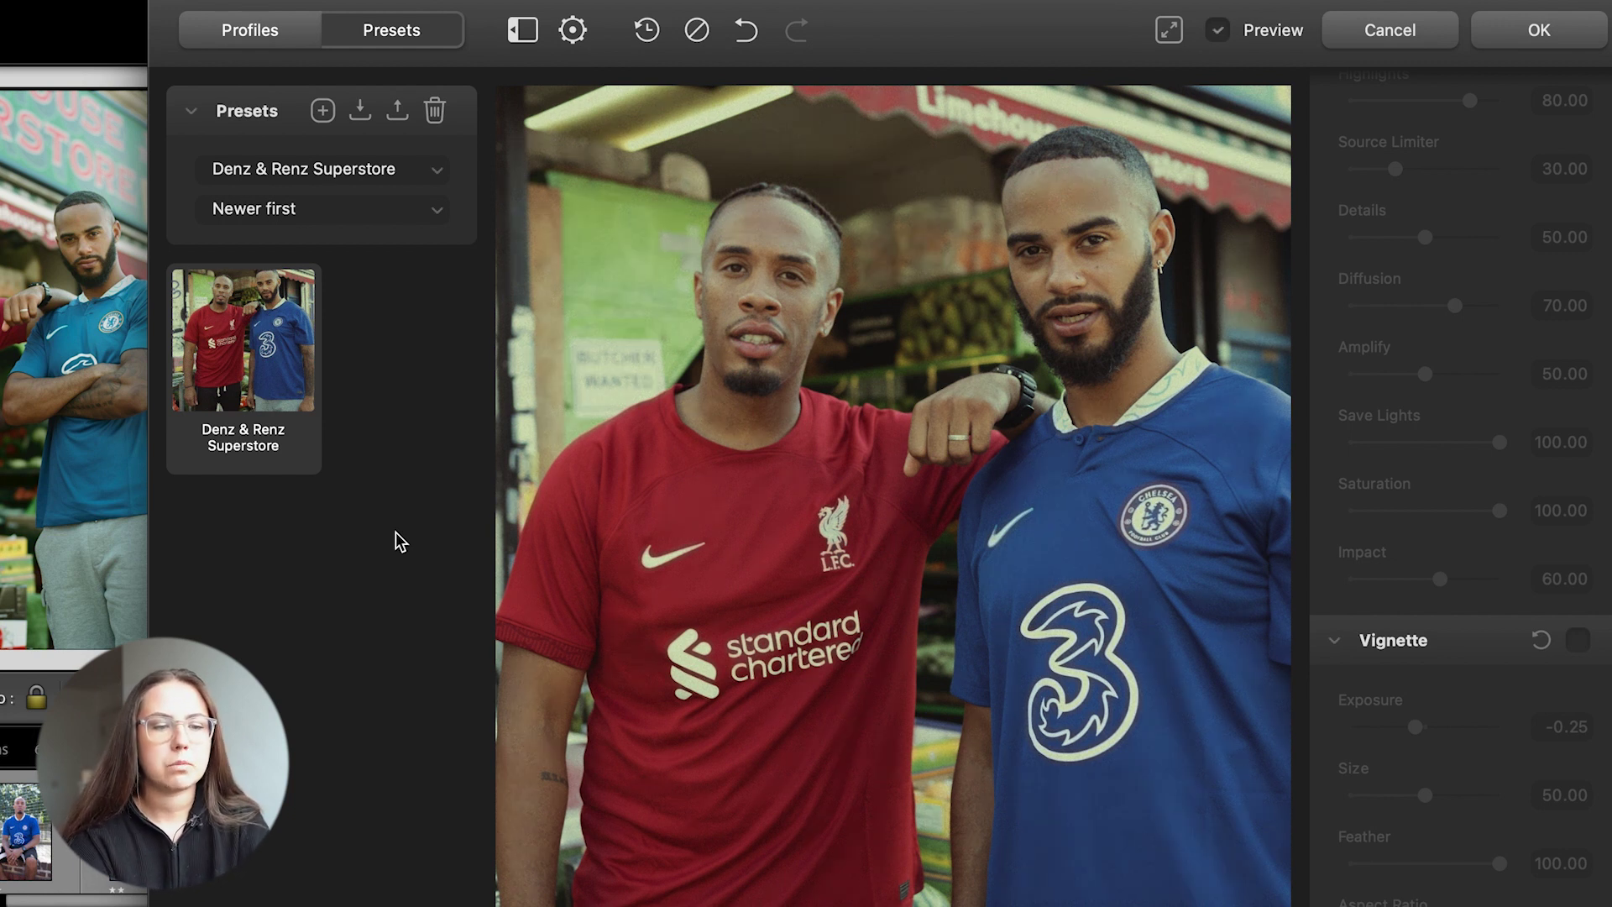
{"action": "left_click", "coordinate": [1539, 33]}
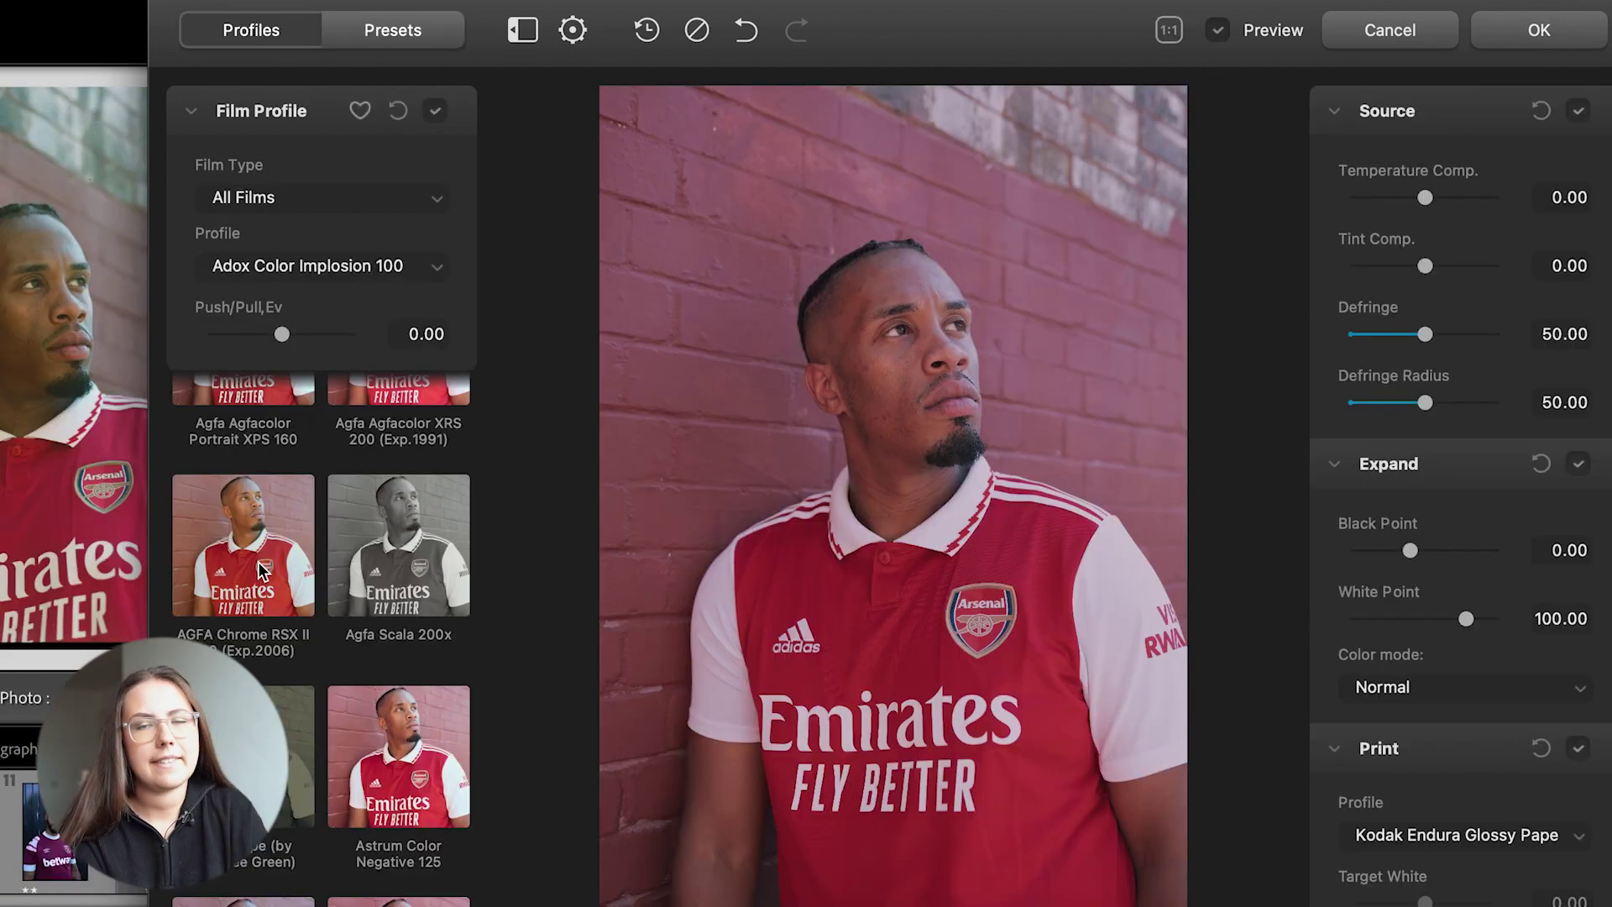
- Give the Arsenal-shirt portrait the AGFA Chrome RSX II 200 profile, Temperature Comp. 12.46, Tint Comp. -27.94, Push/Pull -0.75 and Black Point 1.20
{"action": "left_click", "coordinate": [244, 546]}
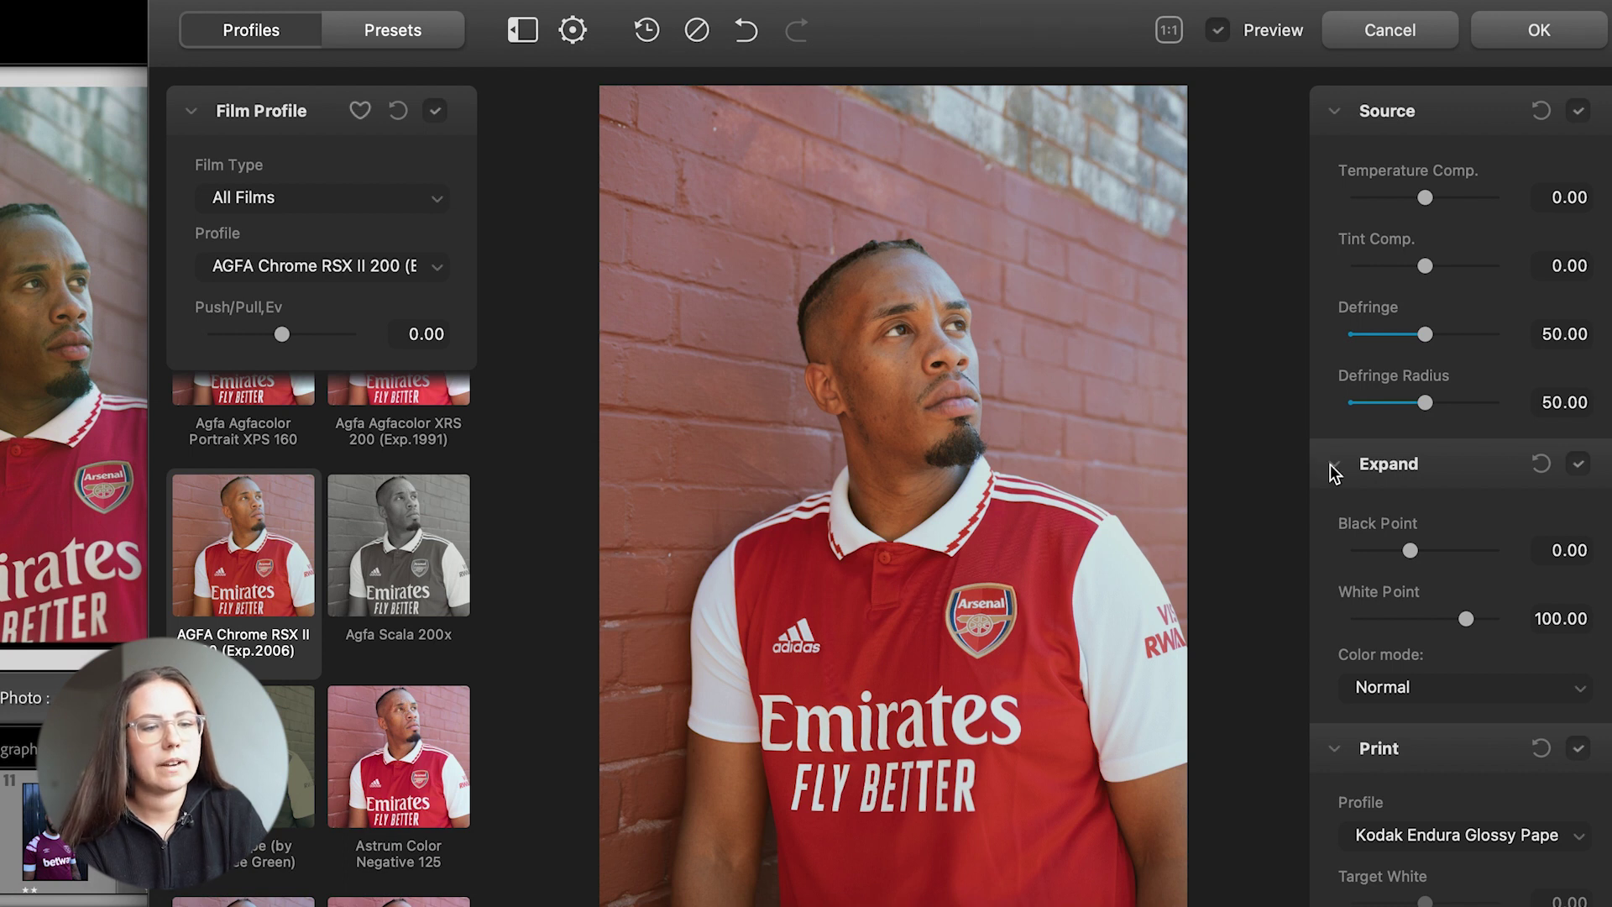
{"action": "mouse_move", "coordinate": [1430, 196]}
{"action": "left_mouse_down"}
{"action": "mouse_move", "coordinate": [1409, 199]}
{"action": "mouse_move", "coordinate": [1435, 199]}
{"action": "left_mouse_up"}
{"action": "left_click_drag", "start_coordinate": [1428, 265], "coordinate": [1404, 265]}
{"action": "mouse_move", "coordinate": [282, 334]}
{"action": "left_mouse_down"}
{"action": "mouse_move", "coordinate": [237, 334]}
{"action": "mouse_move", "coordinate": [256, 335]}
{"action": "left_mouse_up"}
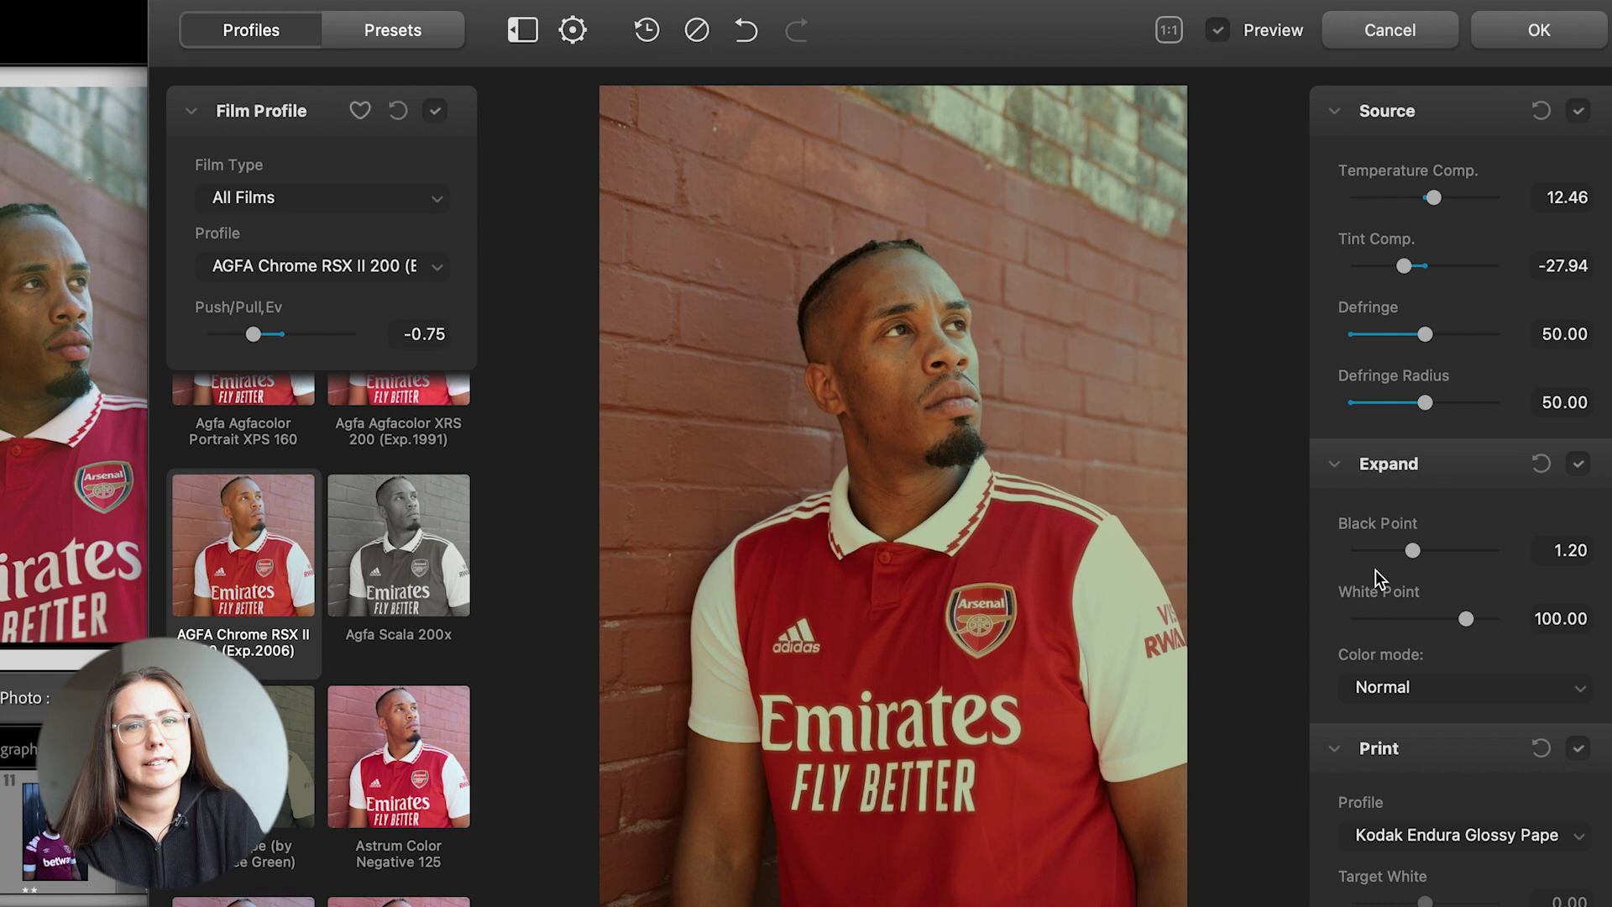
- Collapse the Expand, Source and Print settings
{"action": "left_click", "coordinate": [1337, 466]}
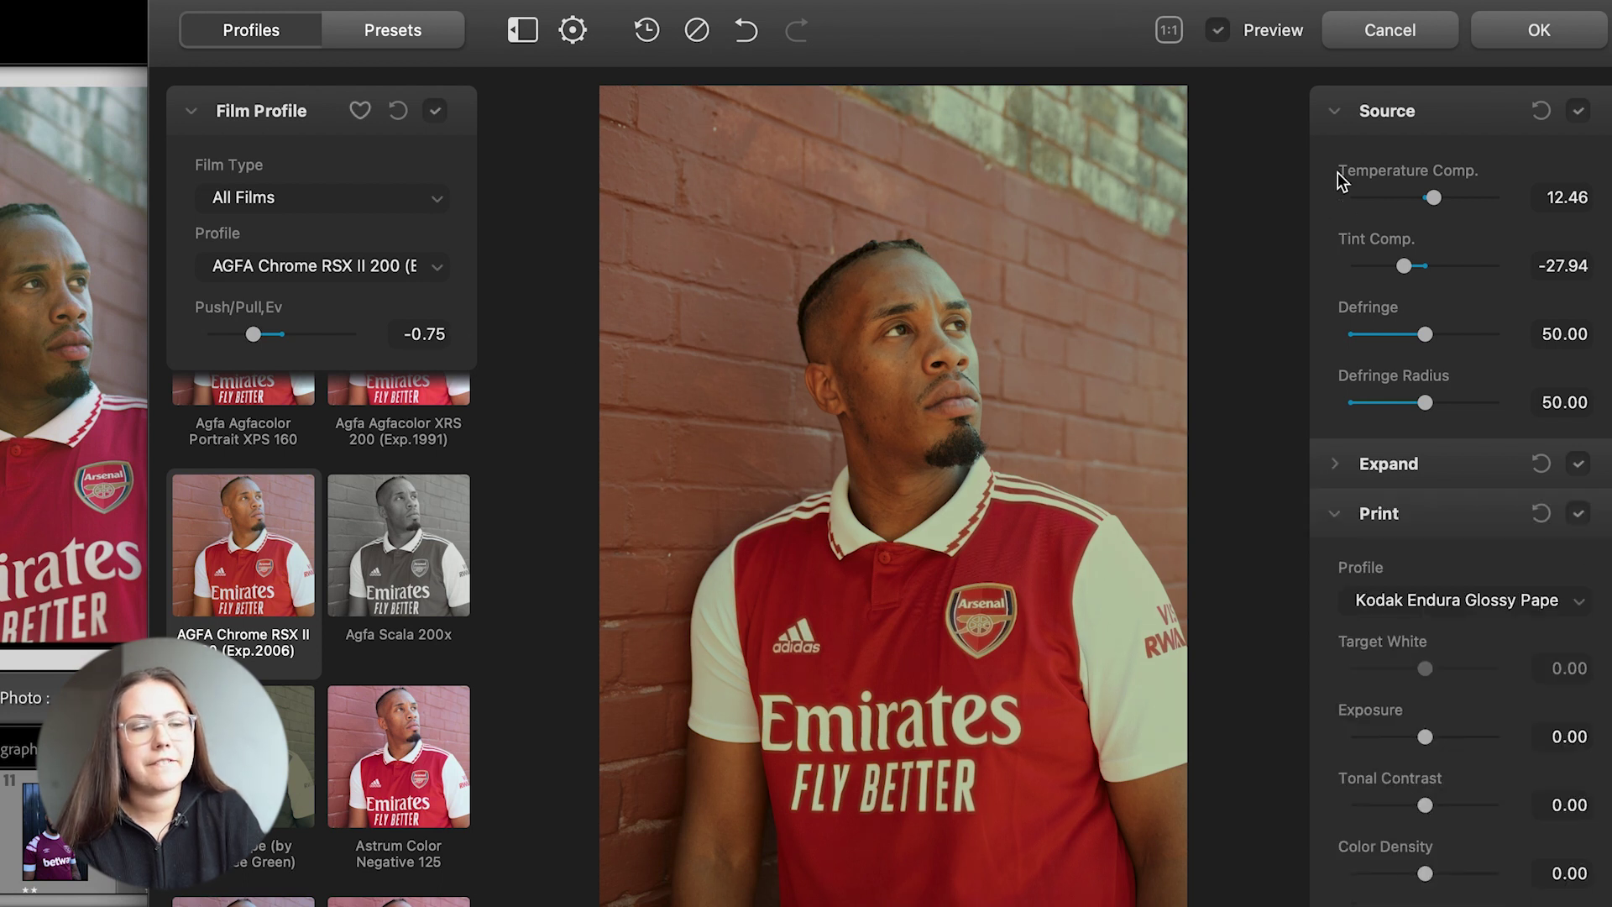
{"action": "left_click", "coordinate": [1334, 121]}
{"action": "left_click", "coordinate": [1339, 214]}
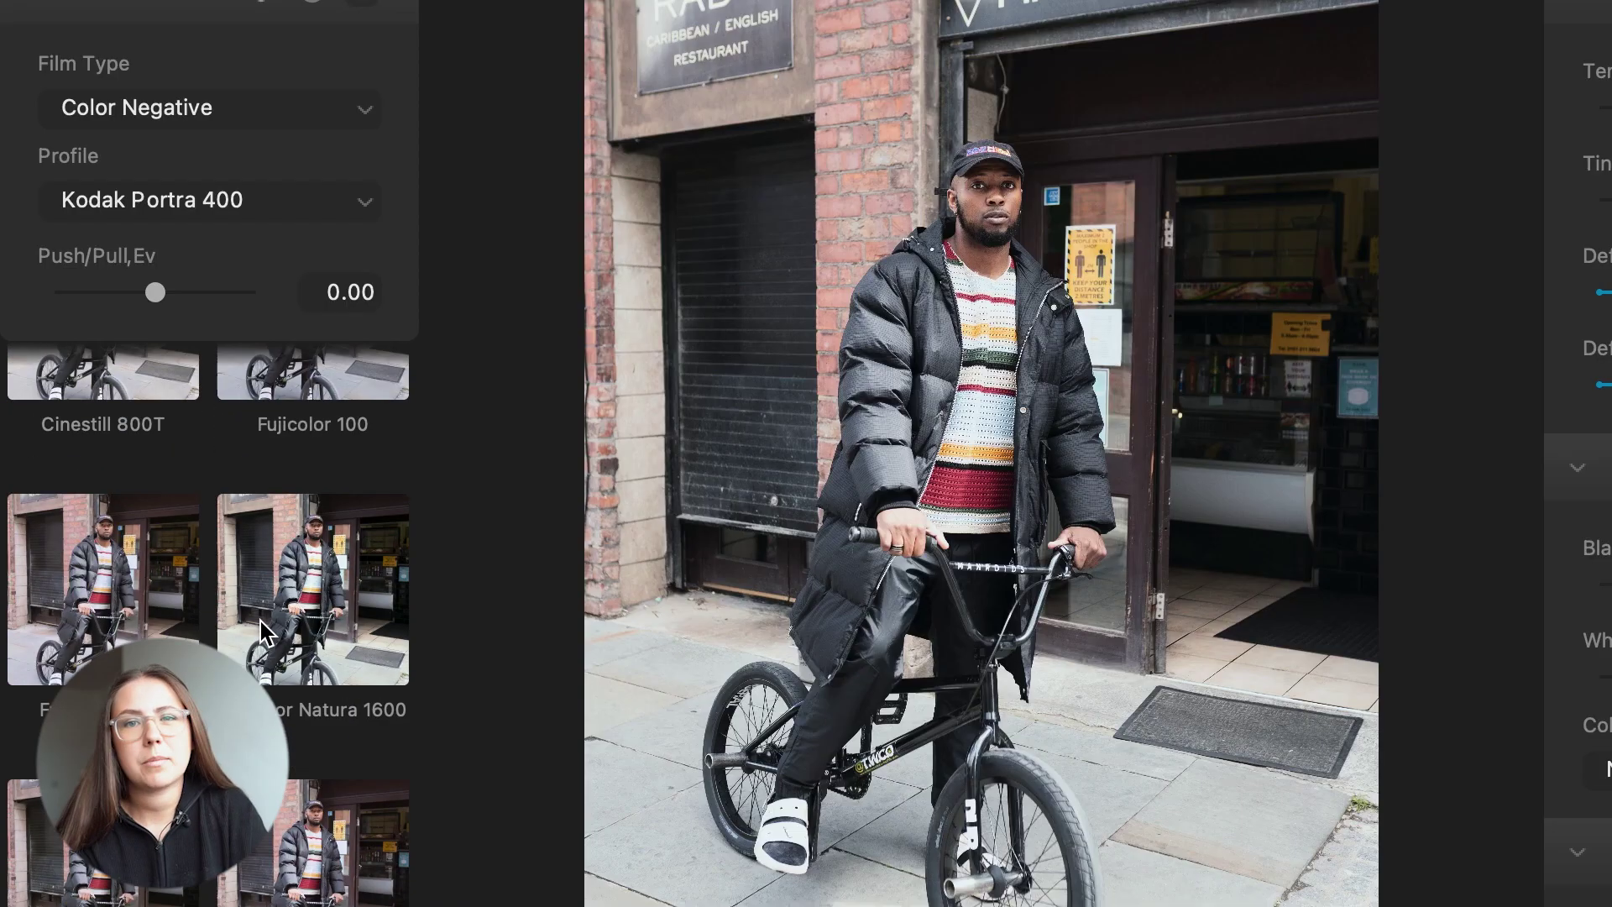
- Try the Cinestill 800T and Fujicolor 100 color negative profiles on the portrait of the man with the bike
{"action": "scroll", "coordinate": [261, 625], "scroll_direction": "up", "scroll_amount": 5}
{"action": "left_click", "coordinate": [103, 755]}
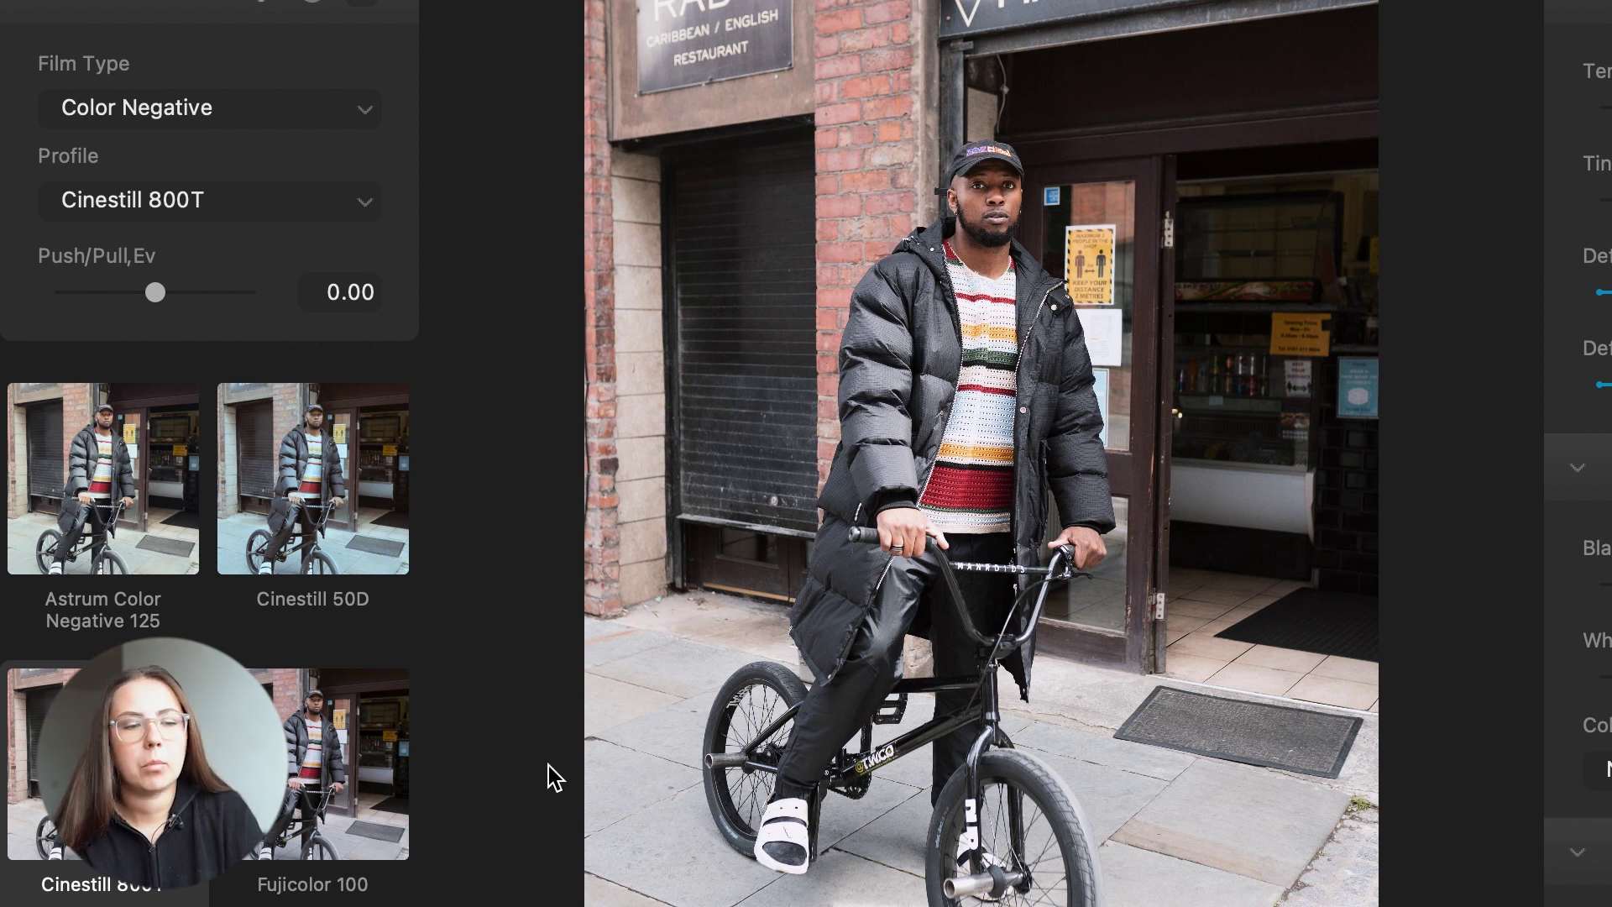
{"action": "left_click", "coordinate": [343, 764]}
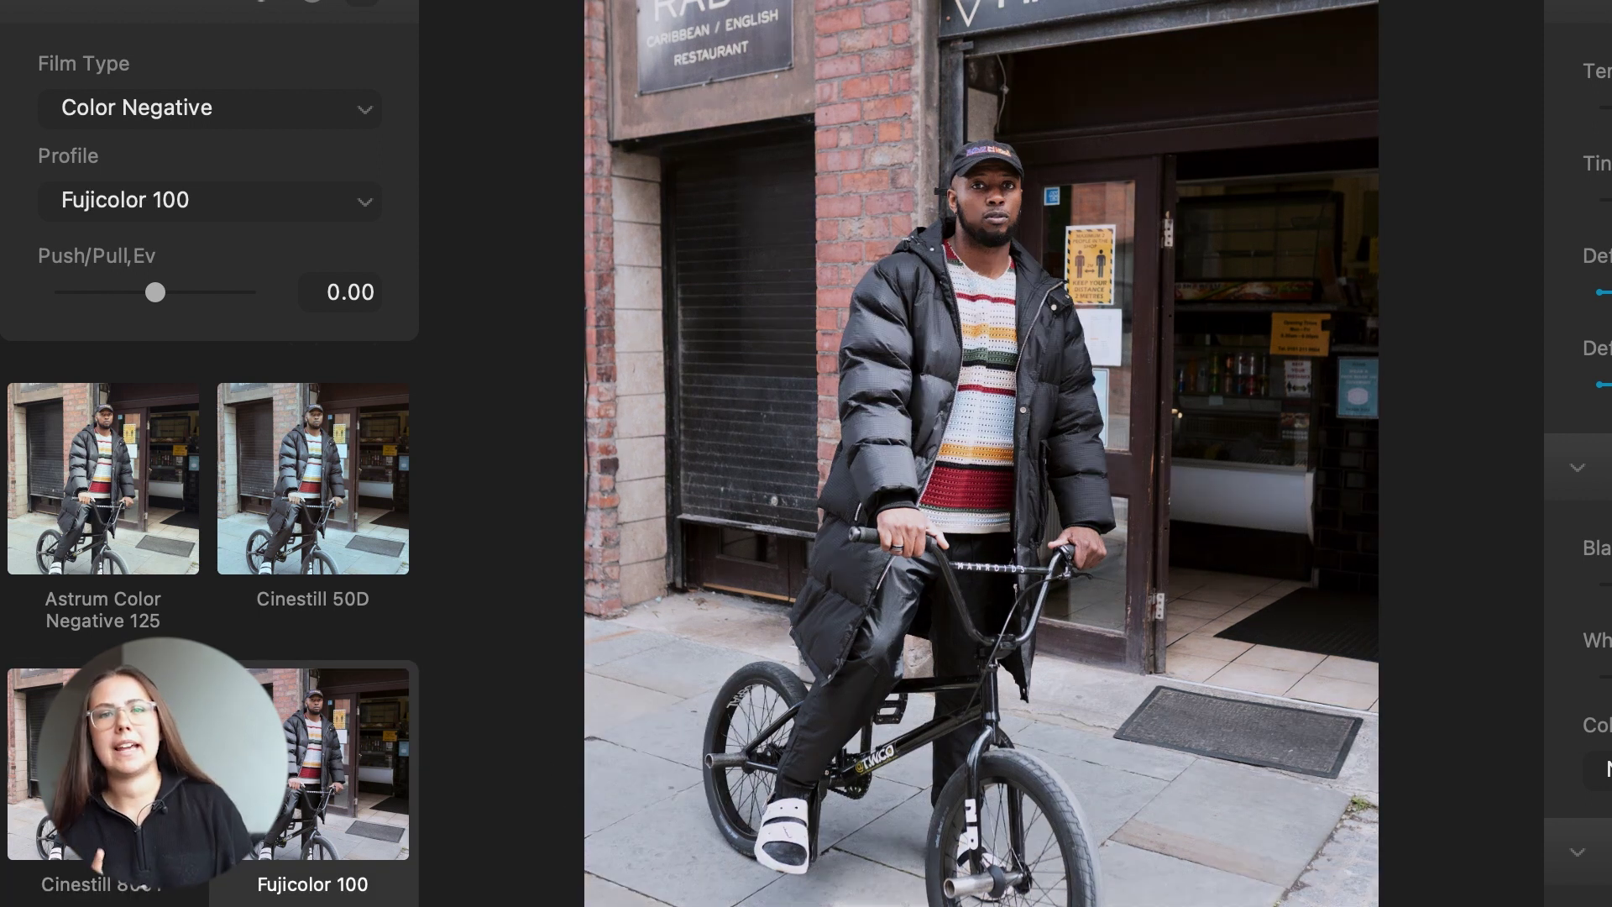
{"action": "left_click", "coordinate": [103, 755]}
{"action": "scroll", "coordinate": [280, 627], "scroll_direction": "up", "scroll_amount": 5}
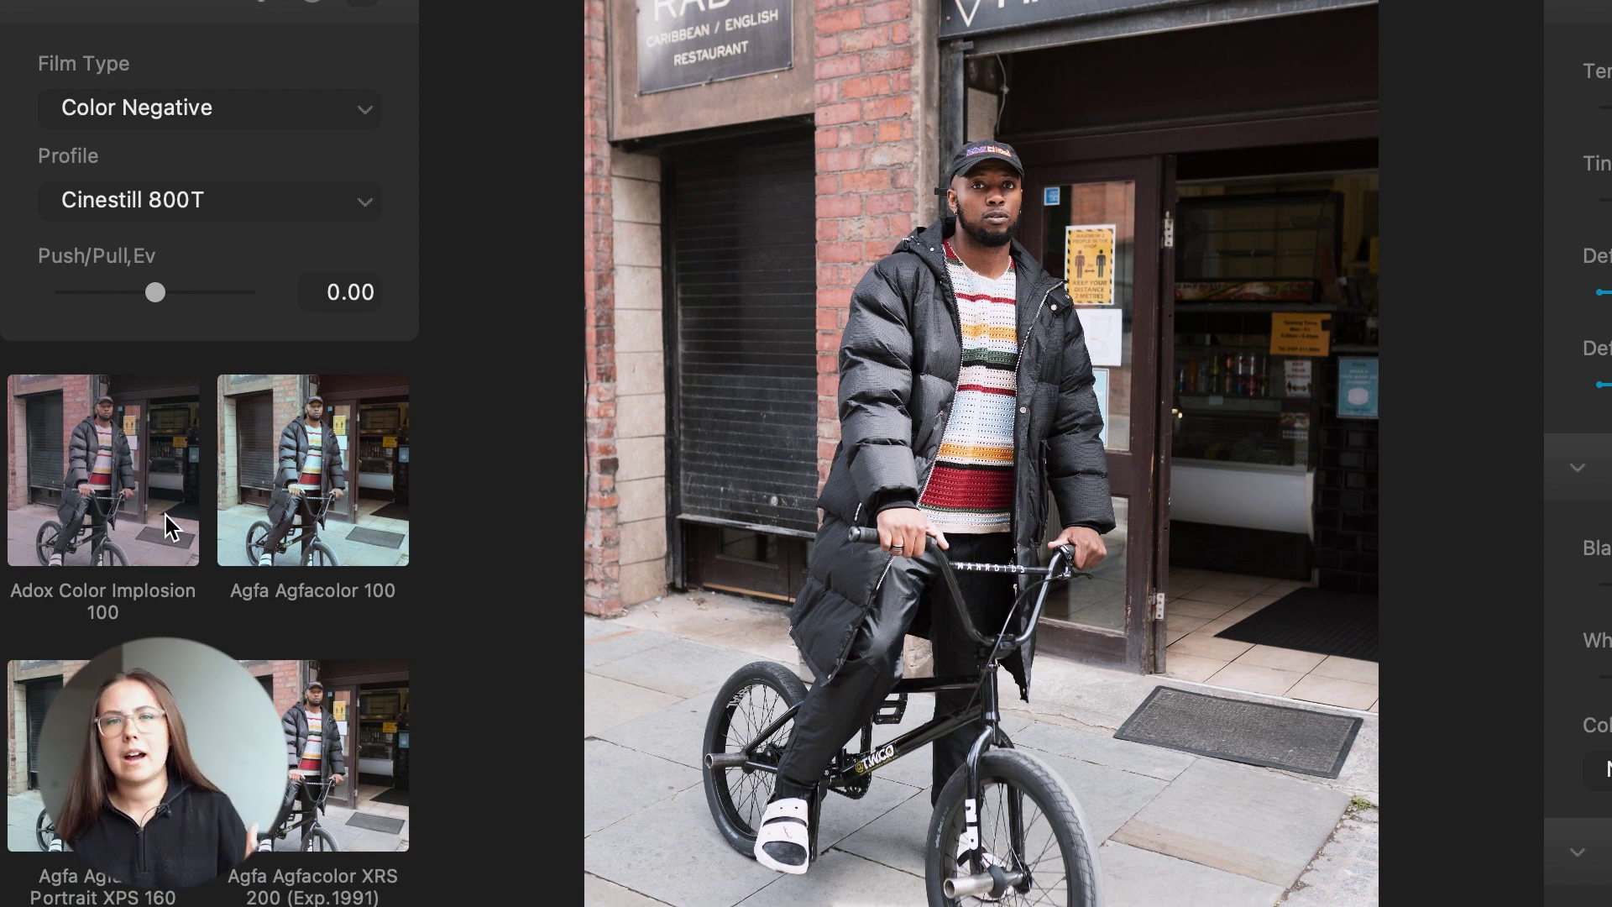
- Switch the film type to Black & White, try Kodak Eastman Double-X, and apply the Ilford XP2 Super 400 profile
{"action": "left_click", "coordinate": [209, 114]}
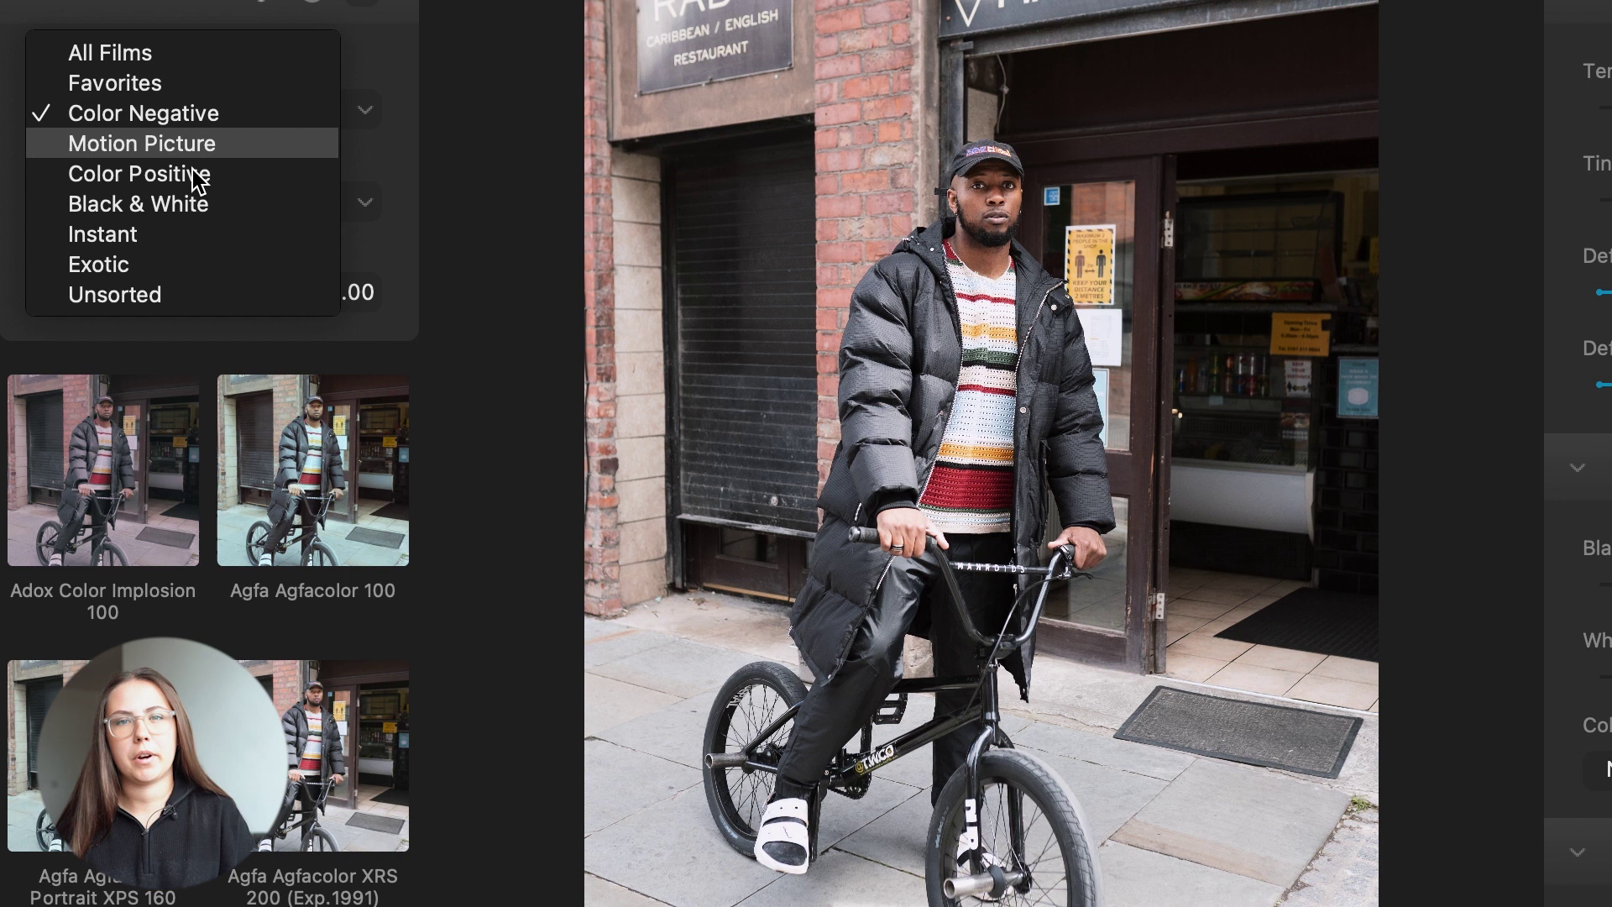
{"action": "left_click", "coordinate": [178, 203]}
{"action": "scroll", "coordinate": [250, 635], "scroll_direction": "down", "scroll_amount": 5}
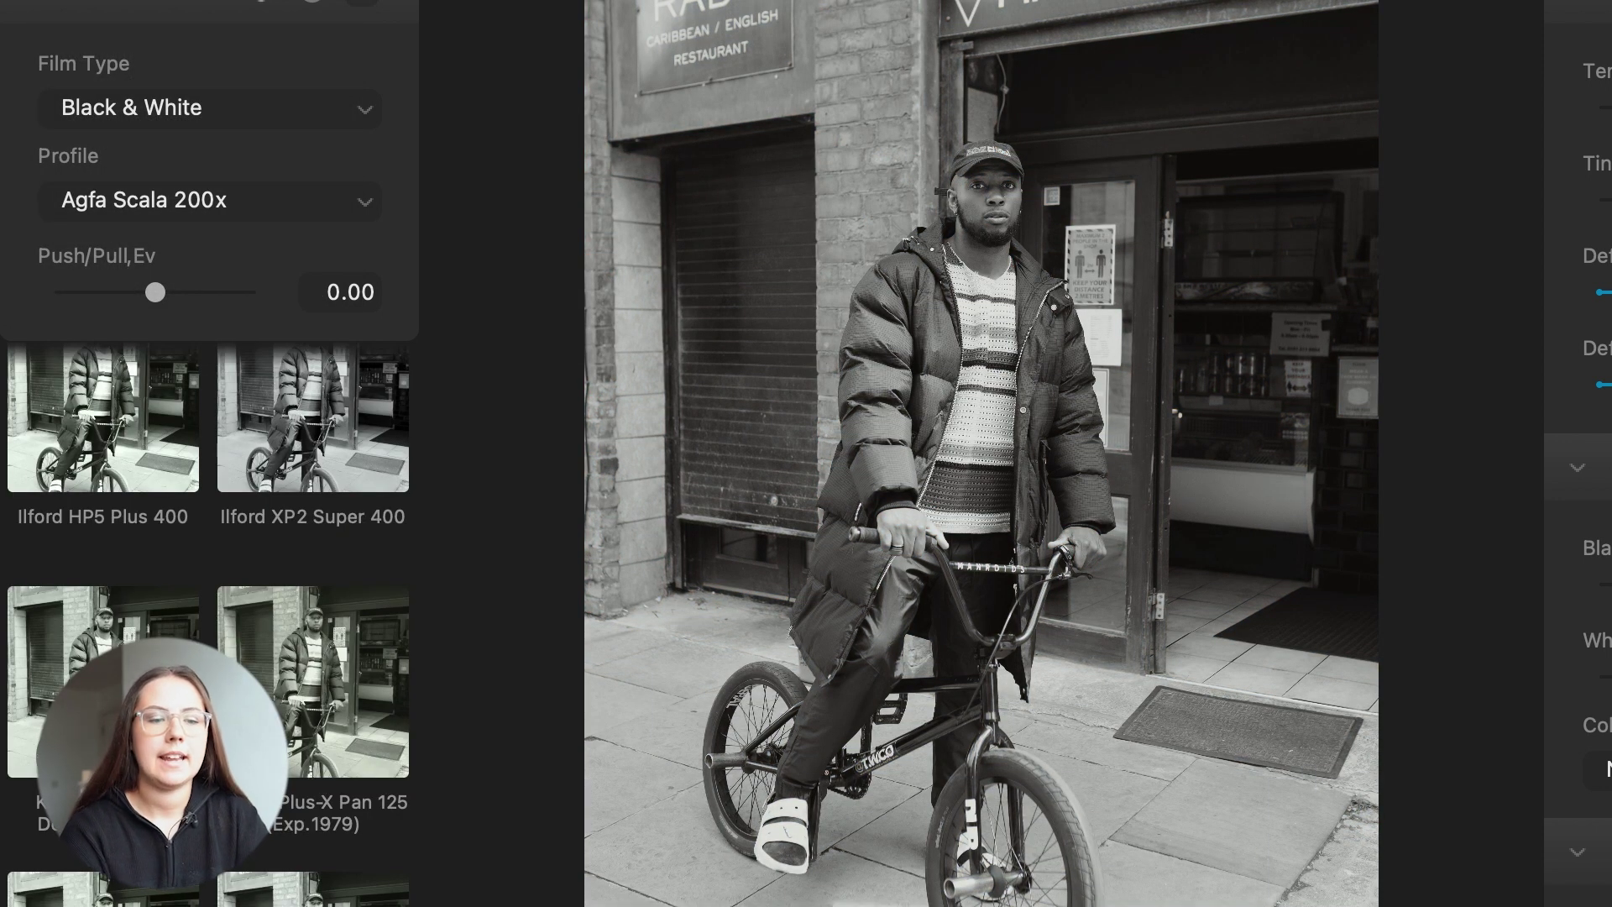
{"action": "scroll", "coordinate": [143, 840], "scroll_direction": "up", "scroll_amount": 2}
{"action": "left_click", "coordinate": [143, 895]}
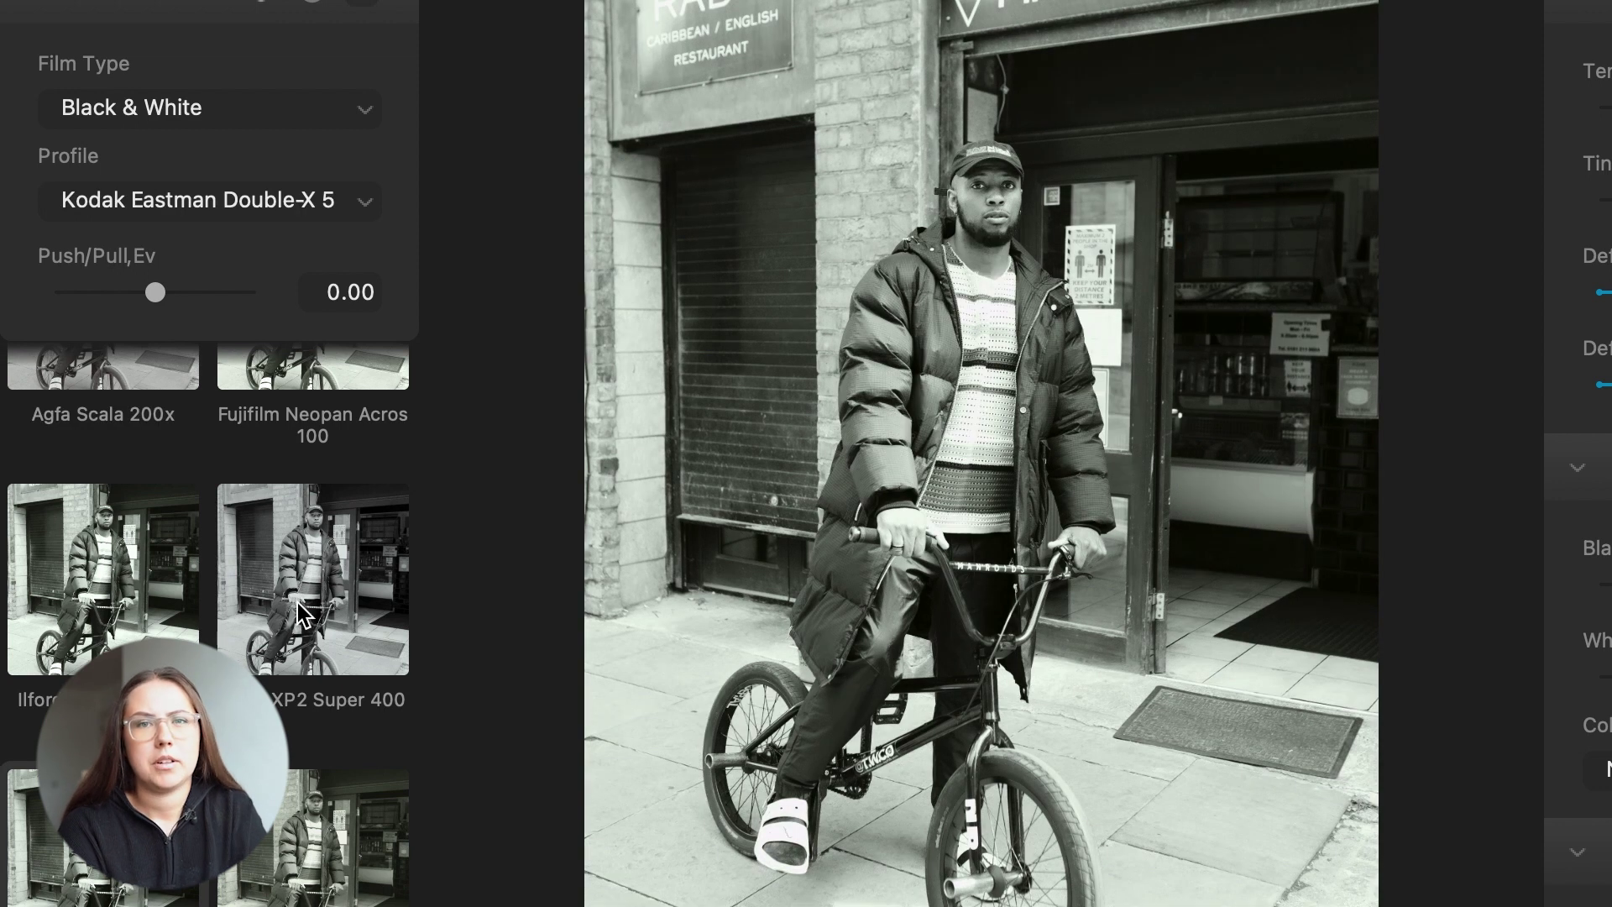
{"action": "left_click", "coordinate": [303, 613]}
{"action": "scroll", "coordinate": [300, 609], "scroll_direction": "up", "scroll_amount": 3}
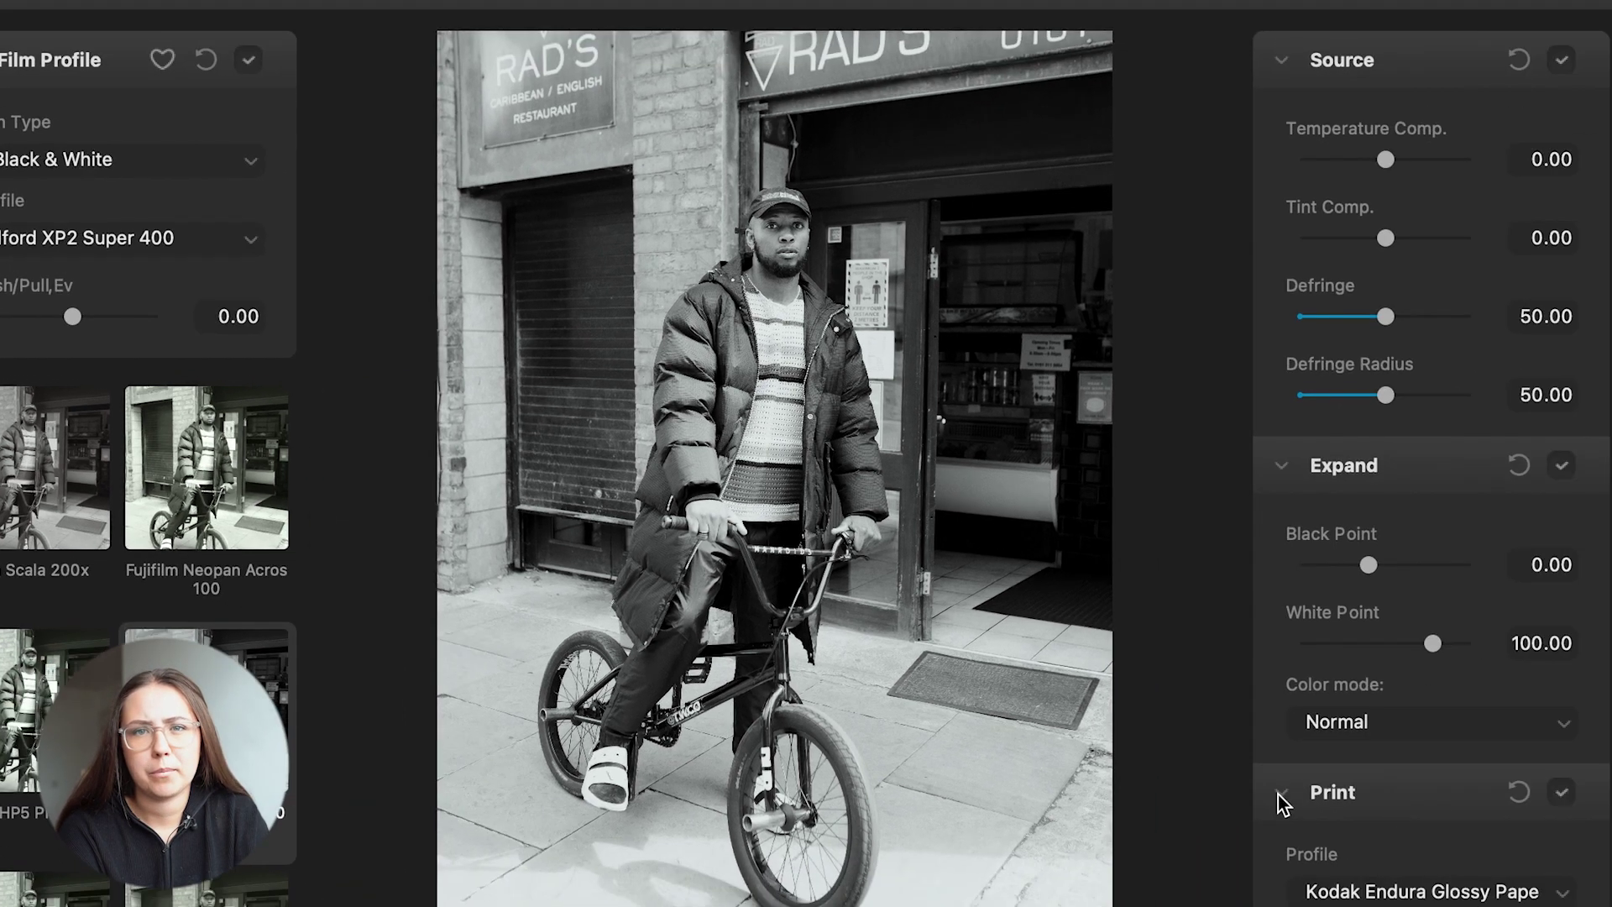
- Collapse the Print settings and turn on the Film Grain effect
{"action": "left_click", "coordinate": [1280, 793]}
{"action": "scroll", "coordinate": [1283, 793], "scroll_direction": "down", "scroll_amount": 10}
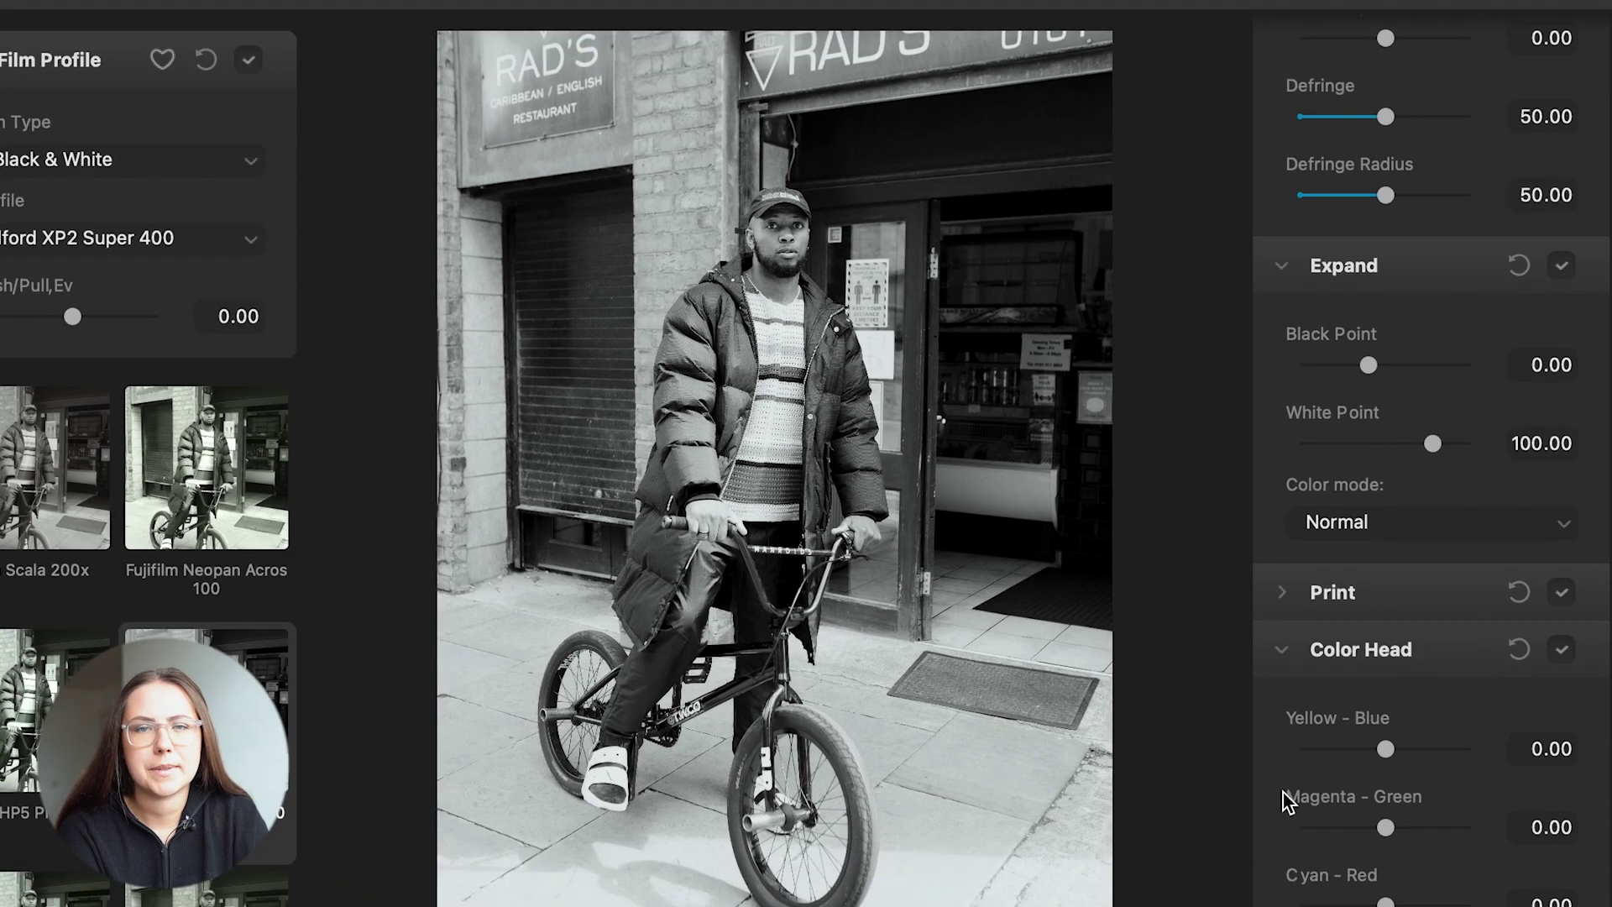
{"action": "scroll", "coordinate": [1284, 793], "scroll_direction": "down", "scroll_amount": 3}
{"action": "left_click", "coordinate": [1563, 169]}
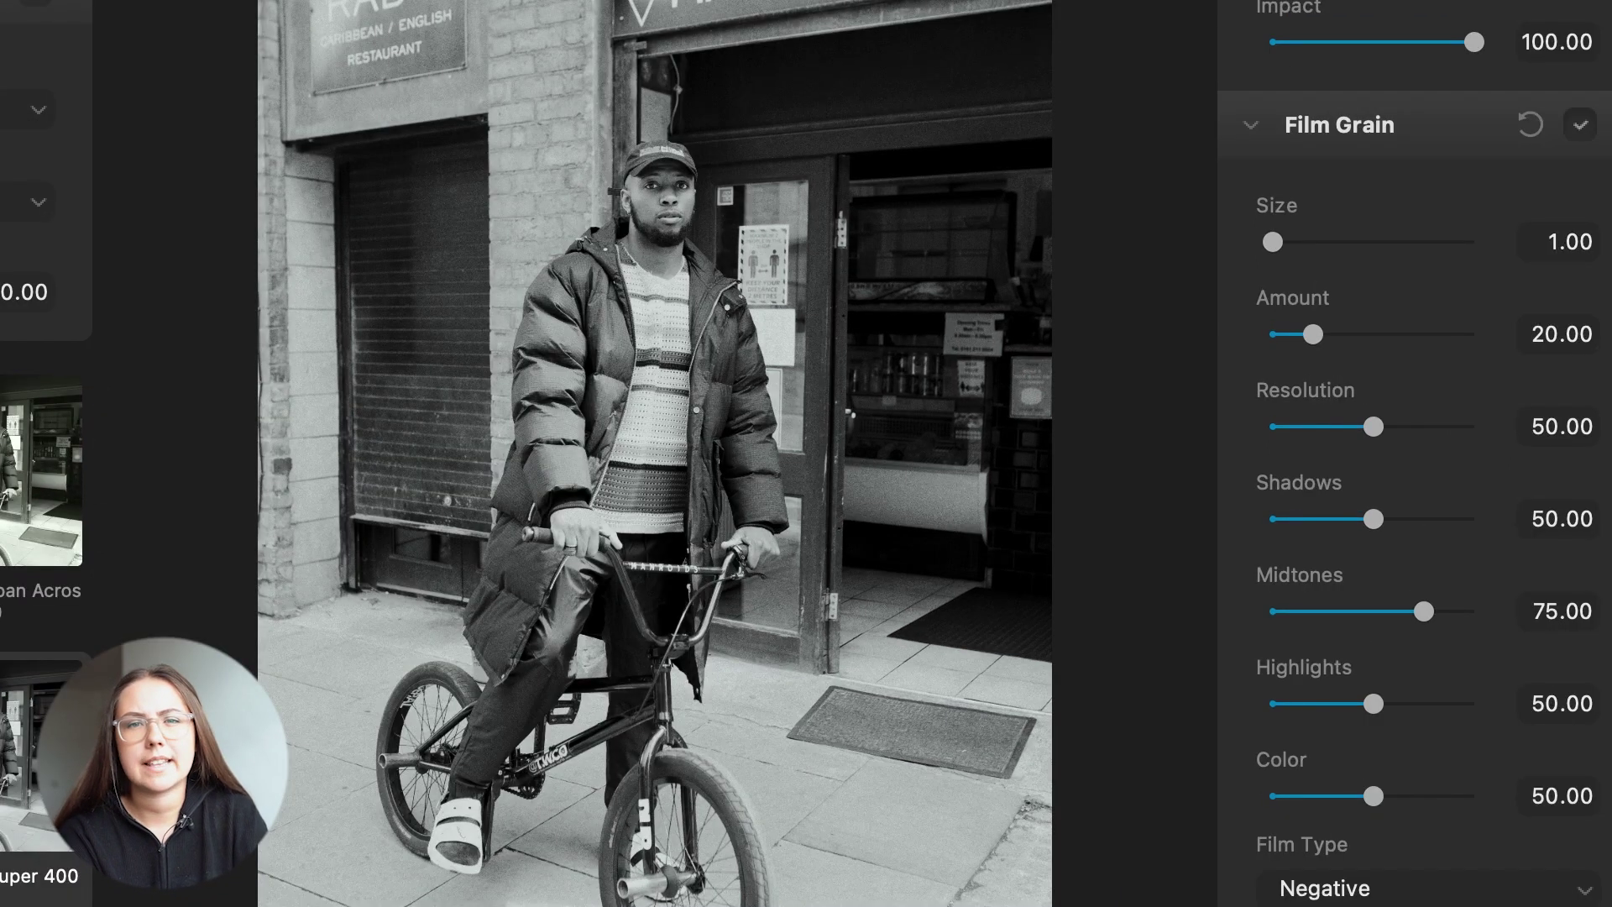
- Examine the film grain up close on the man's sweater, jacket and face, and return to the full photo view
{"action": "key", "text": "z"}
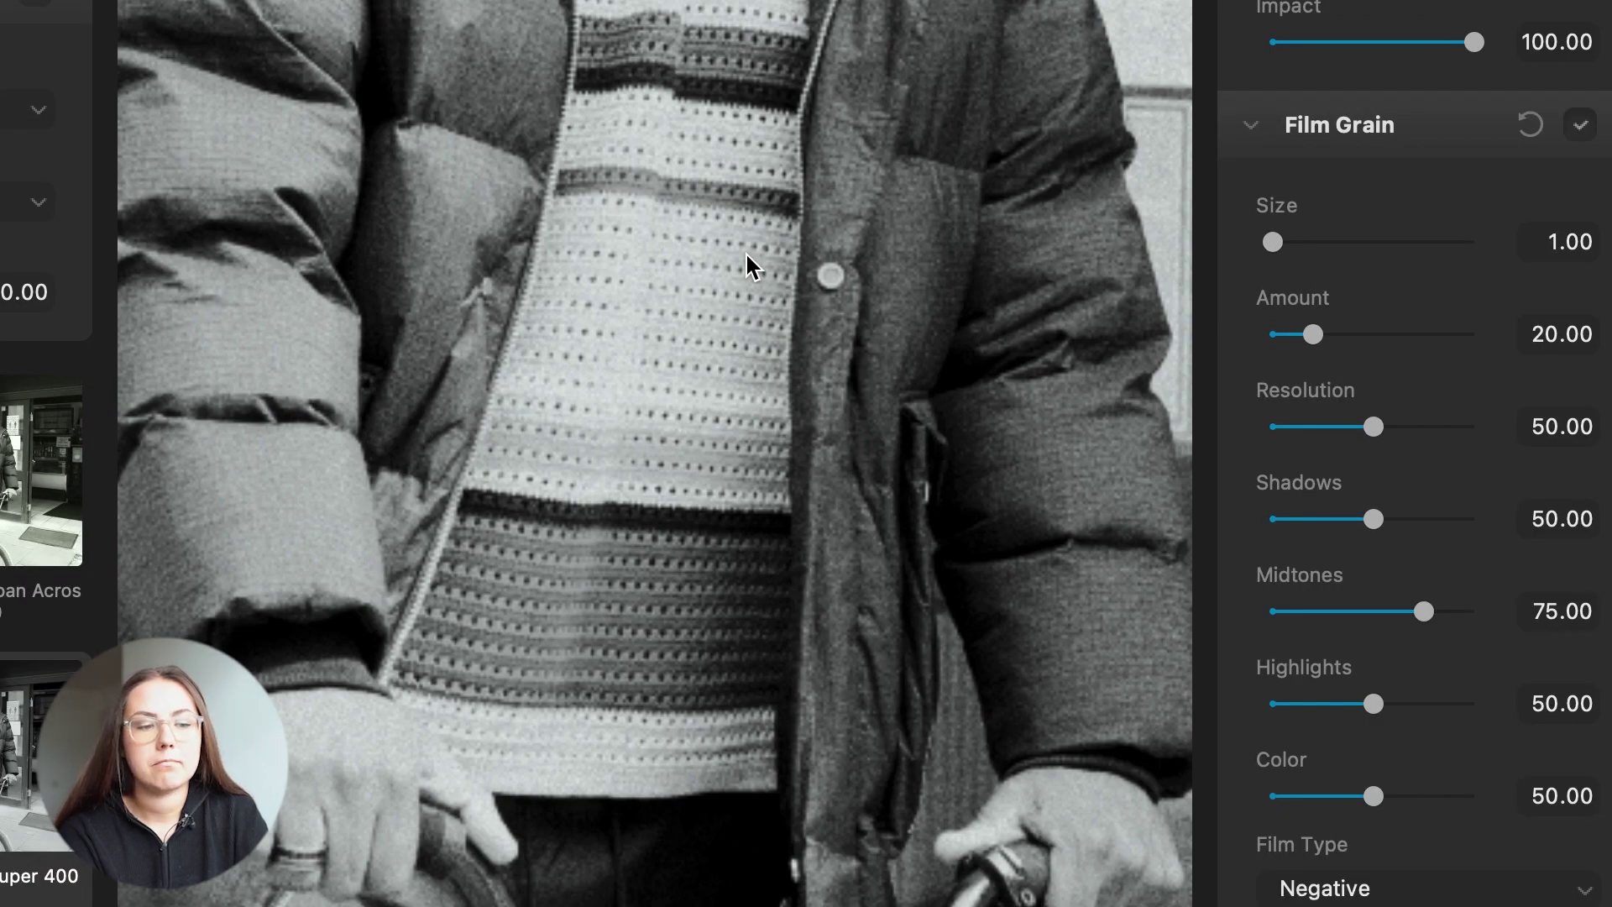
{"action": "scroll", "coordinate": [746, 252], "scroll_direction": "up", "scroll_amount": 10}
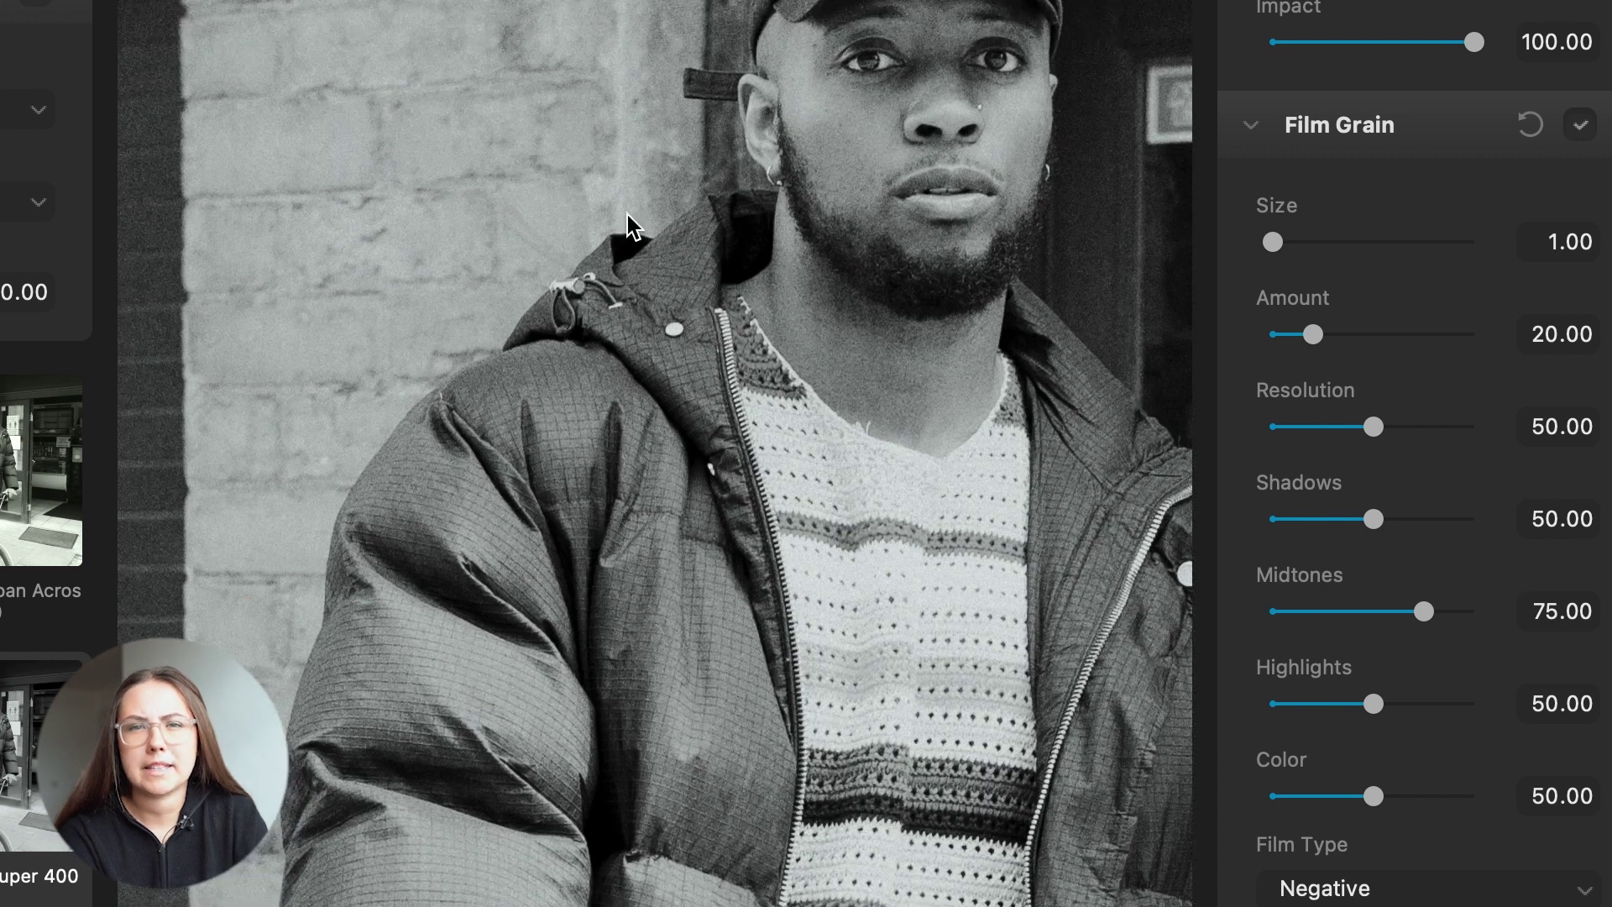
{"action": "left_click_drag", "start_coordinate": [629, 105], "coordinate": [168, 373]}
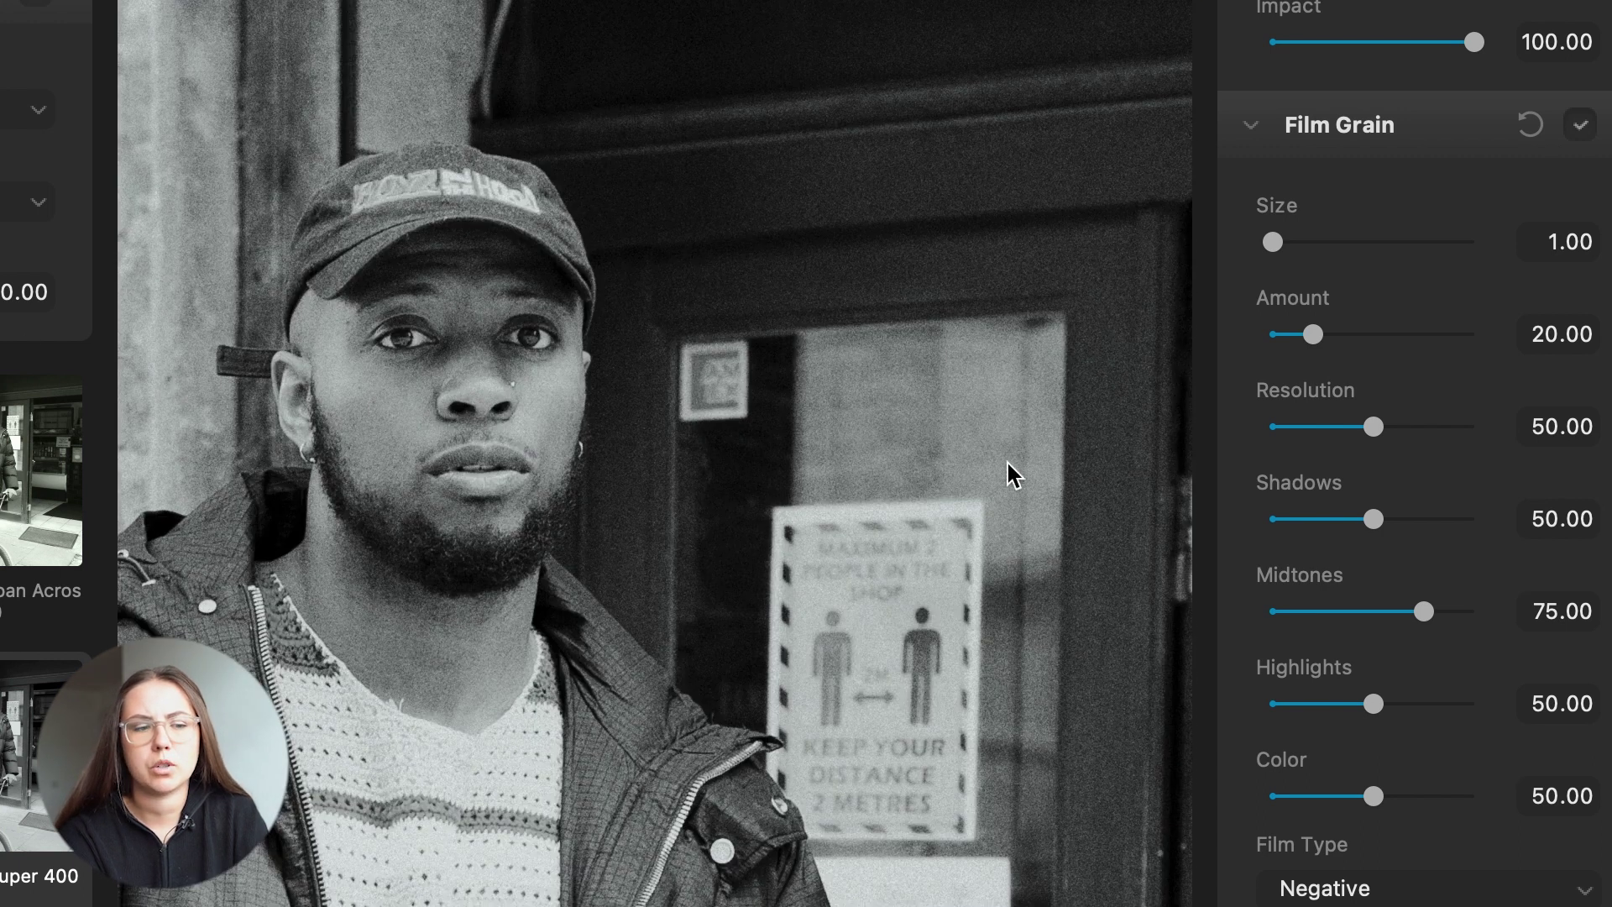
{"action": "left_click_drag", "start_coordinate": [638, 518], "coordinate": [823, 515]}
{"action": "scroll", "coordinate": [41, 578], "scroll_direction": "down", "scroll_amount": 5}
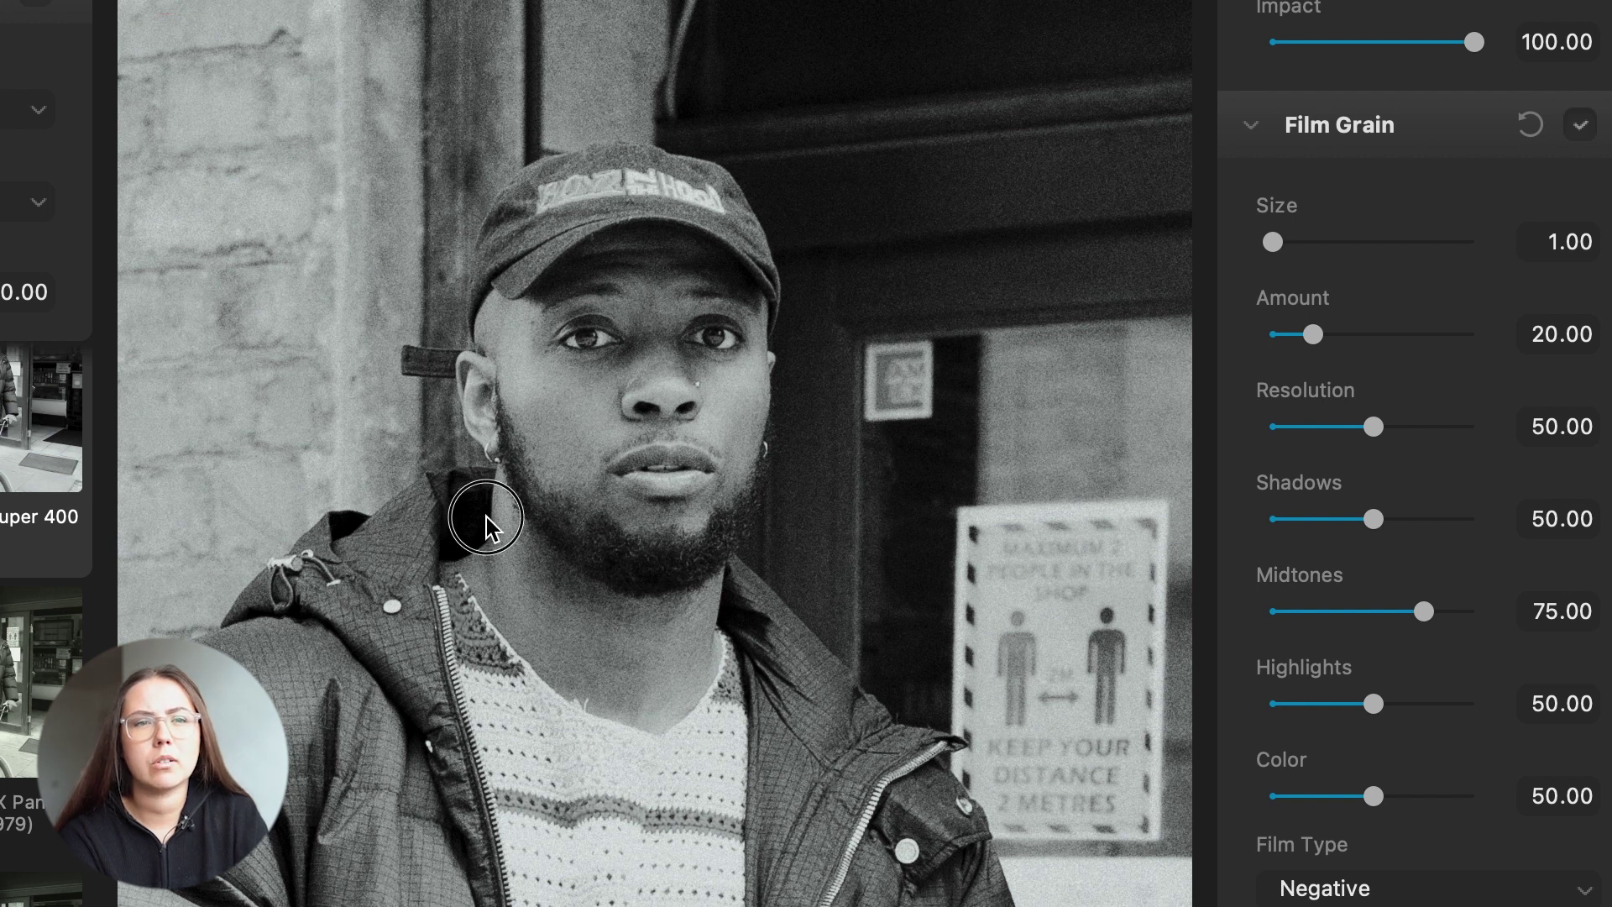
{"action": "left_click_drag", "start_coordinate": [486, 517], "coordinate": [601, 412]}
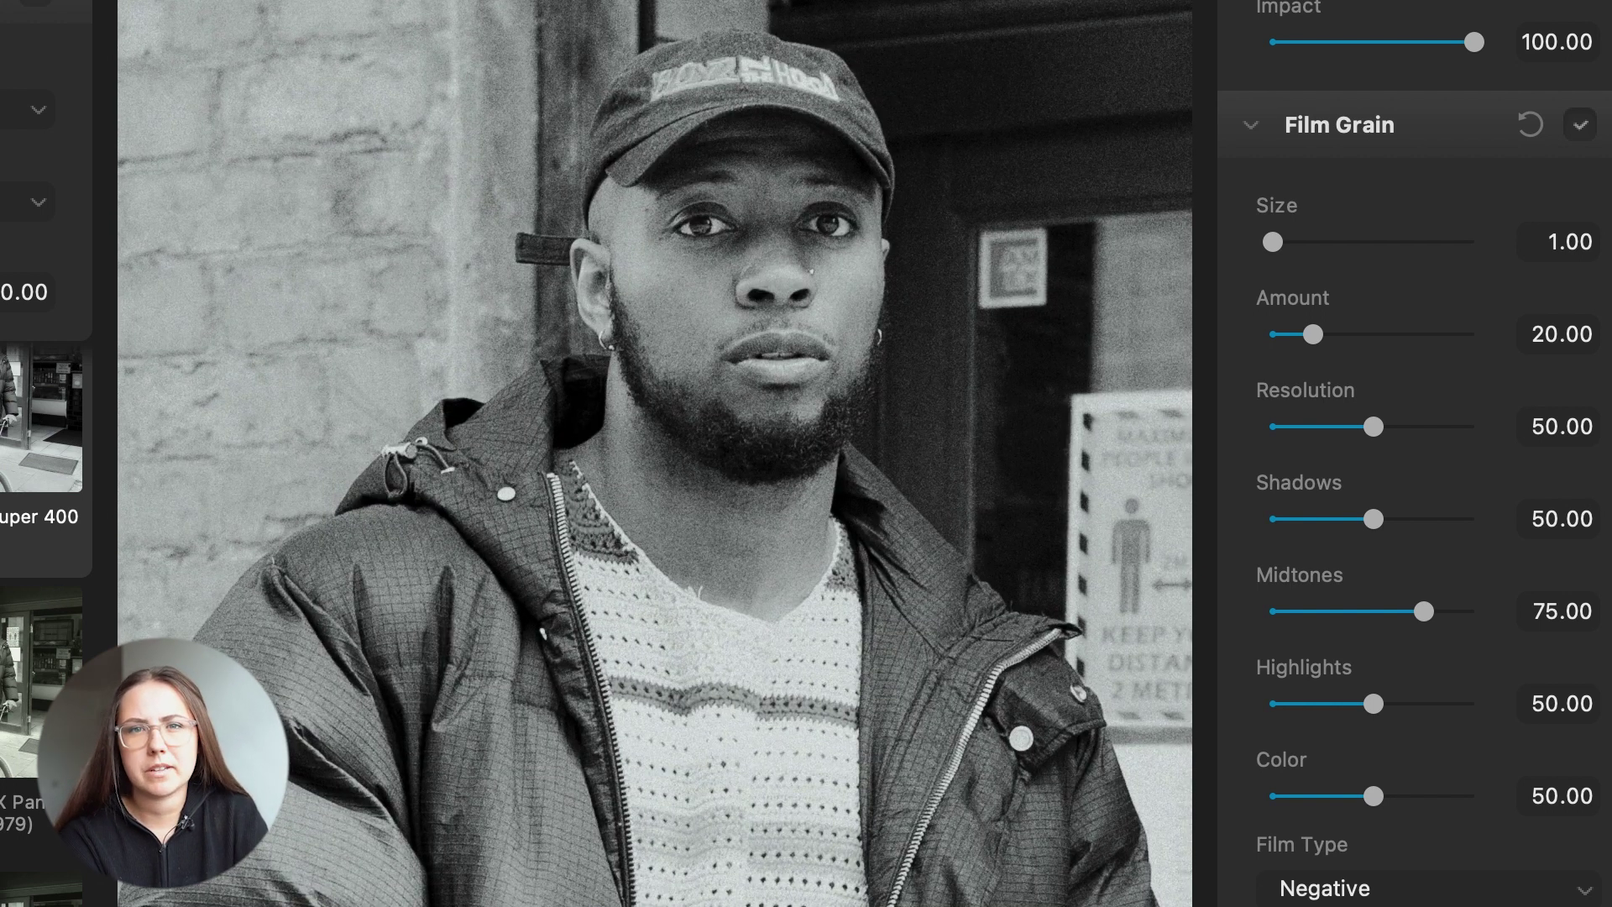
{"action": "key", "text": "super+0"}
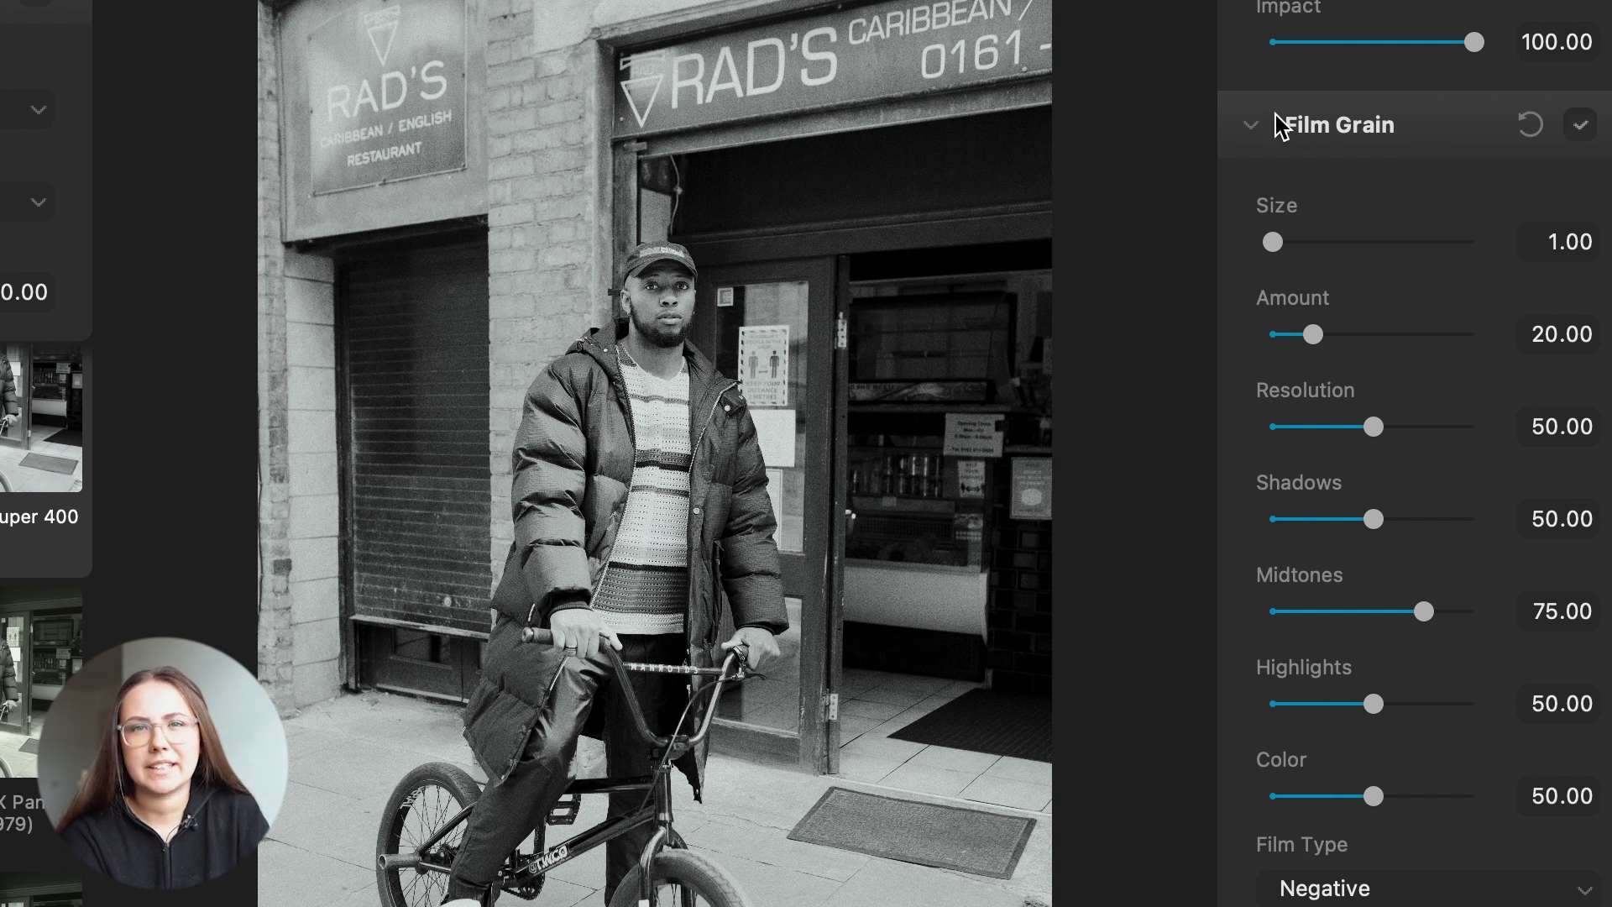
- Collapse the Film Grain settings and turn on the Halation effect with its settings expanded
{"action": "left_click", "coordinate": [1252, 126]}
{"action": "left_click", "coordinate": [1582, 193]}
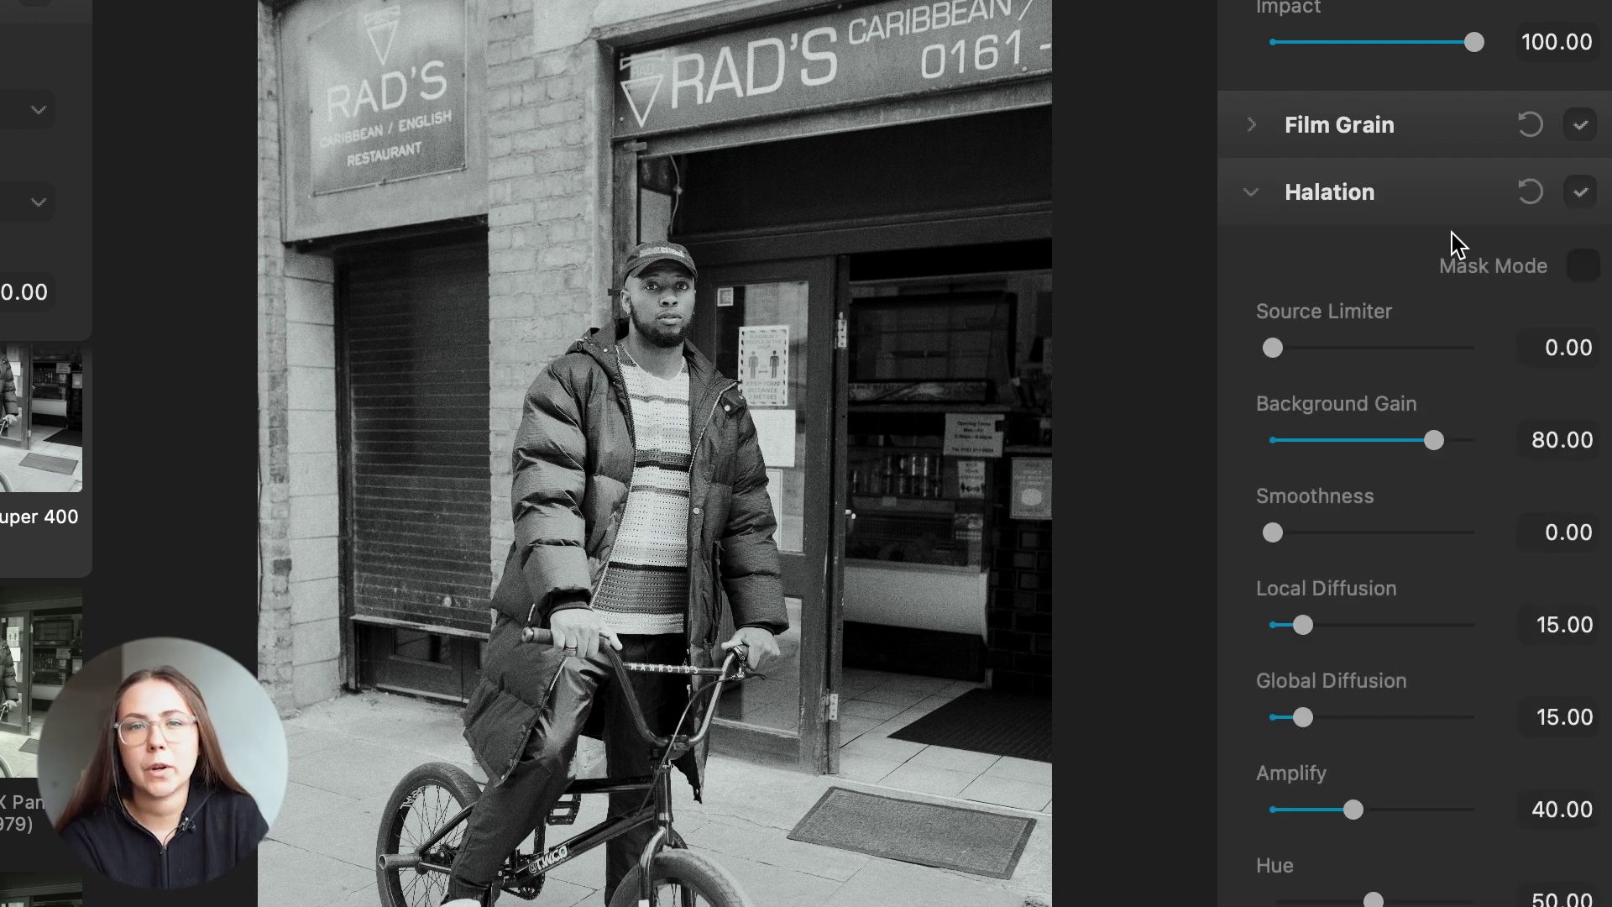
{"action": "left_click", "coordinate": [1253, 192]}
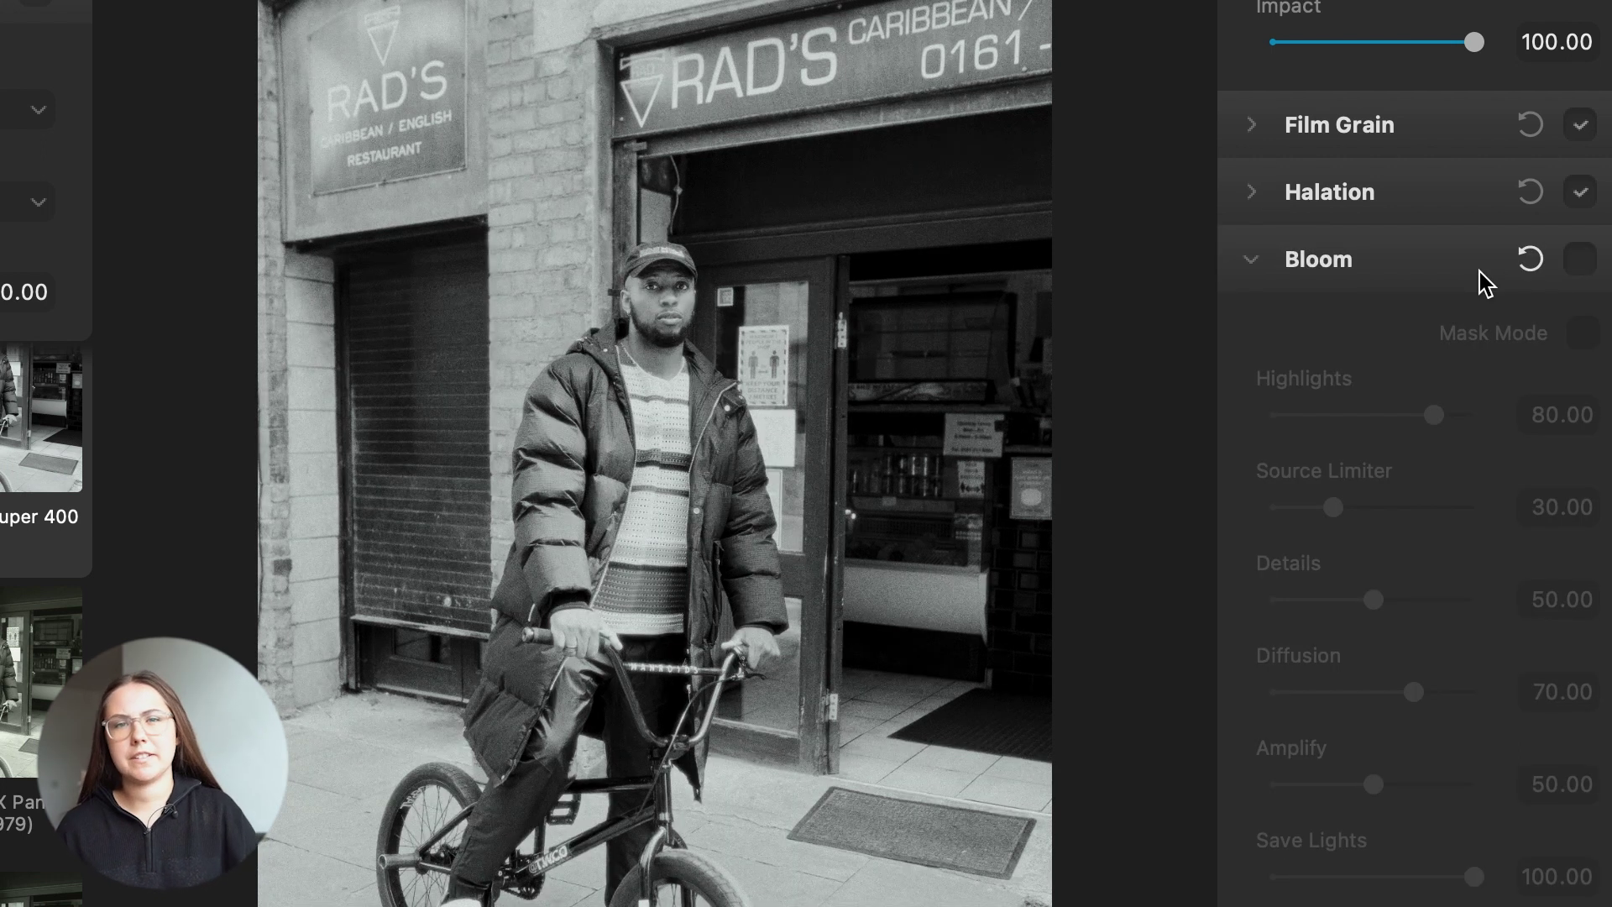
{"action": "left_click", "coordinate": [1253, 193]}
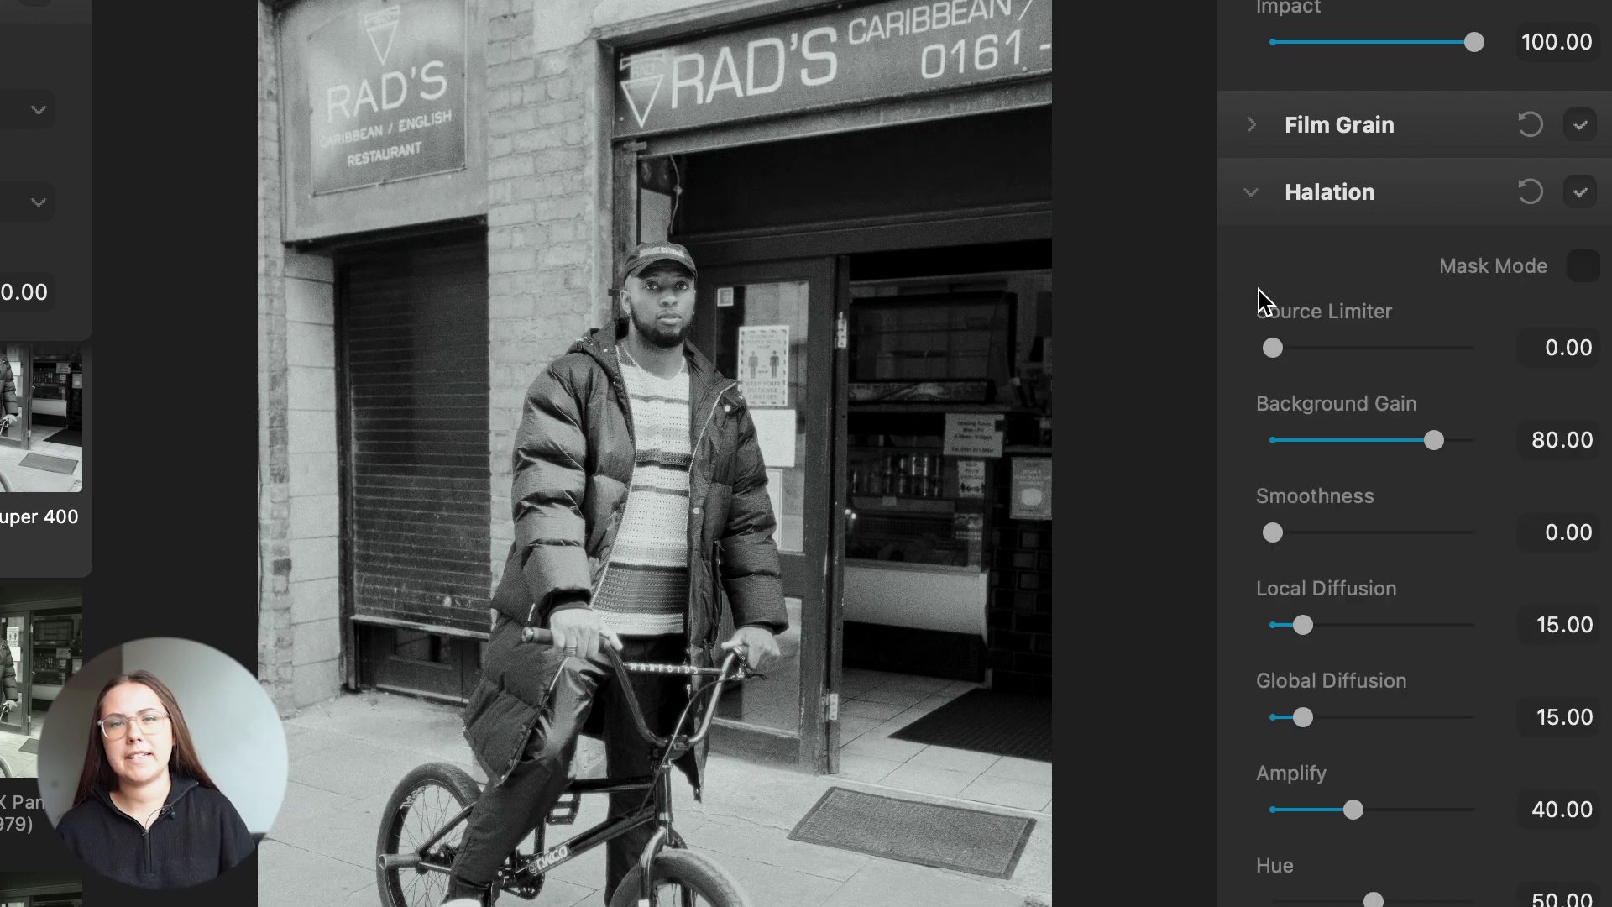
- Set Halation's Background Gain to 32.16, Local Diffusion to 6.54 and Source Limiter to 31.01, and collapse the Halation and Bloom settings
{"action": "left_click", "coordinate": [1339, 441]}
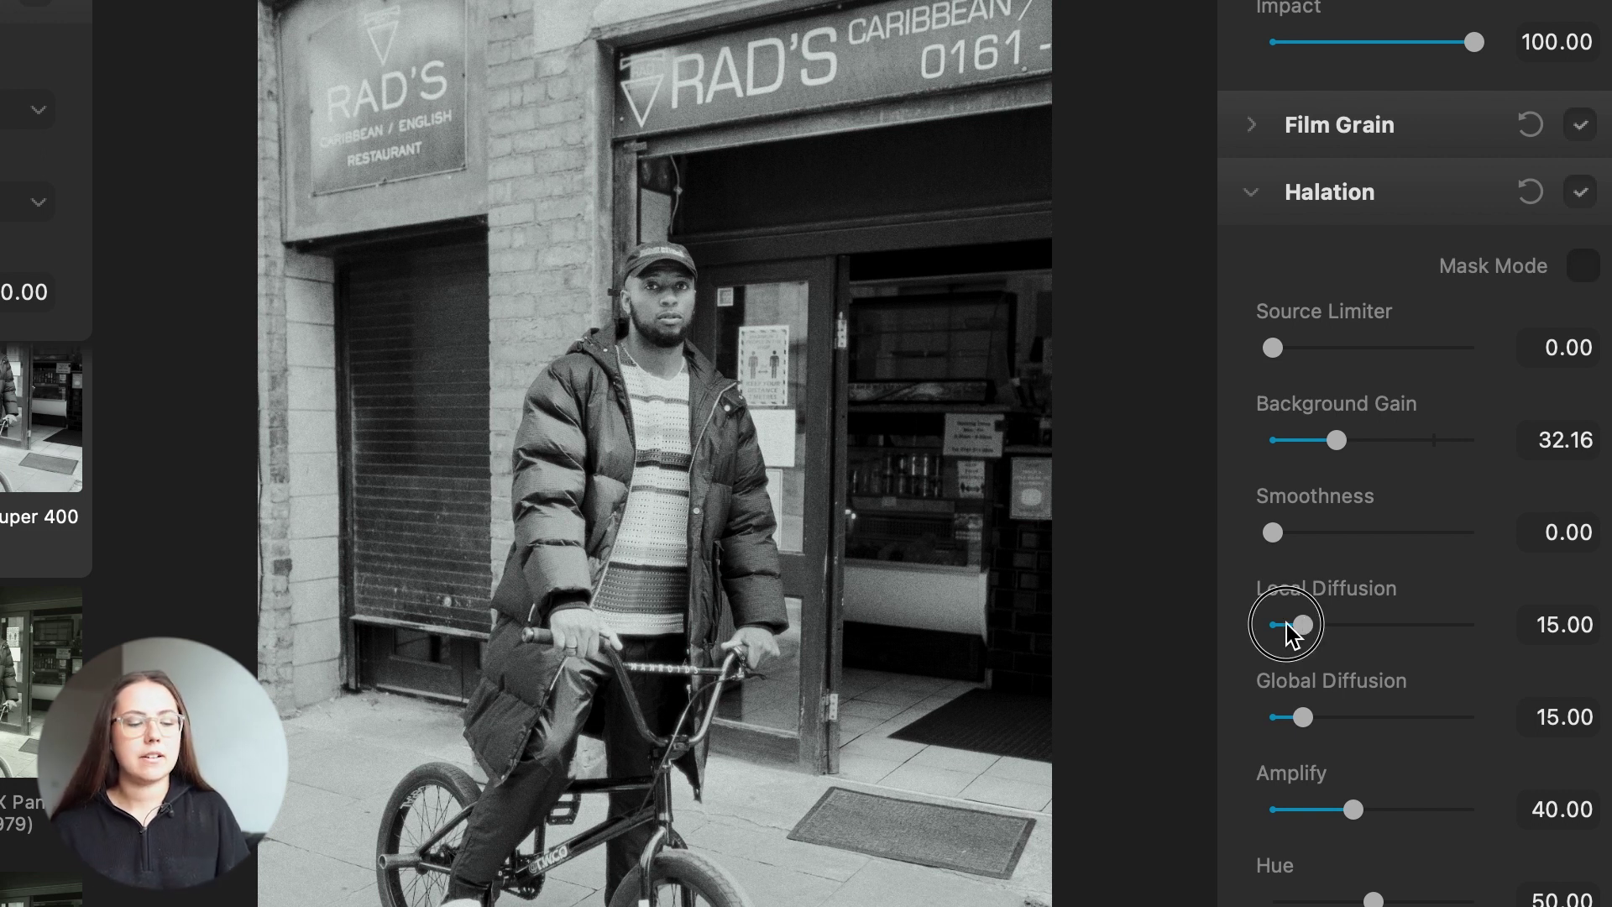
{"action": "left_click_drag", "start_coordinate": [1296, 622], "coordinate": [1284, 625]}
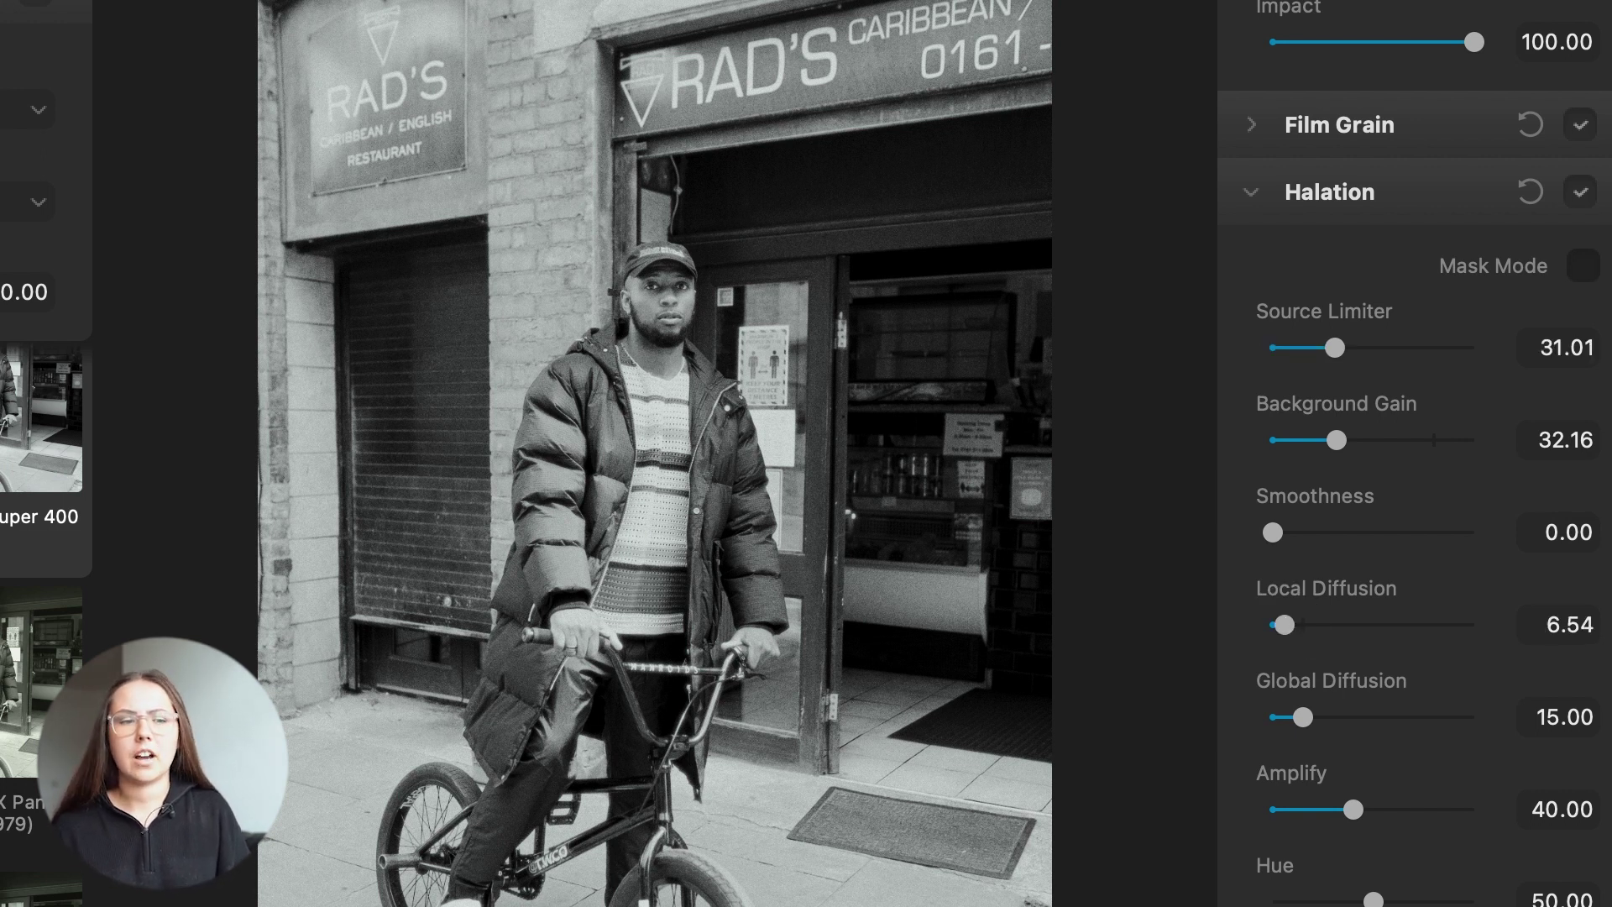
{"action": "left_click", "coordinate": [1251, 194]}
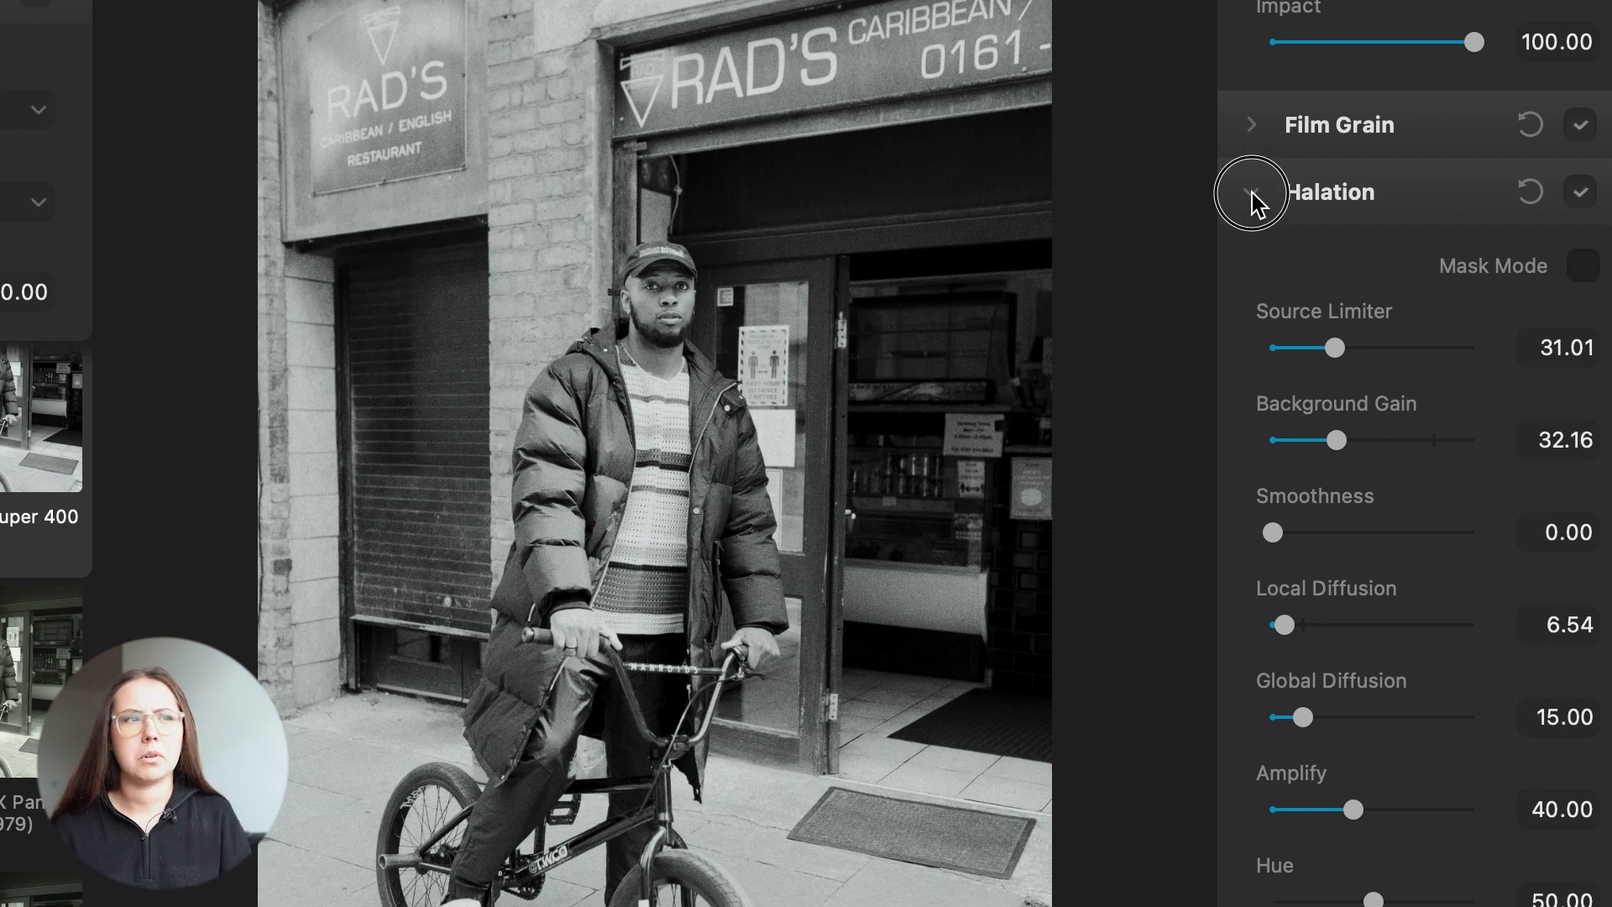
{"action": "left_click", "coordinate": [1251, 262]}
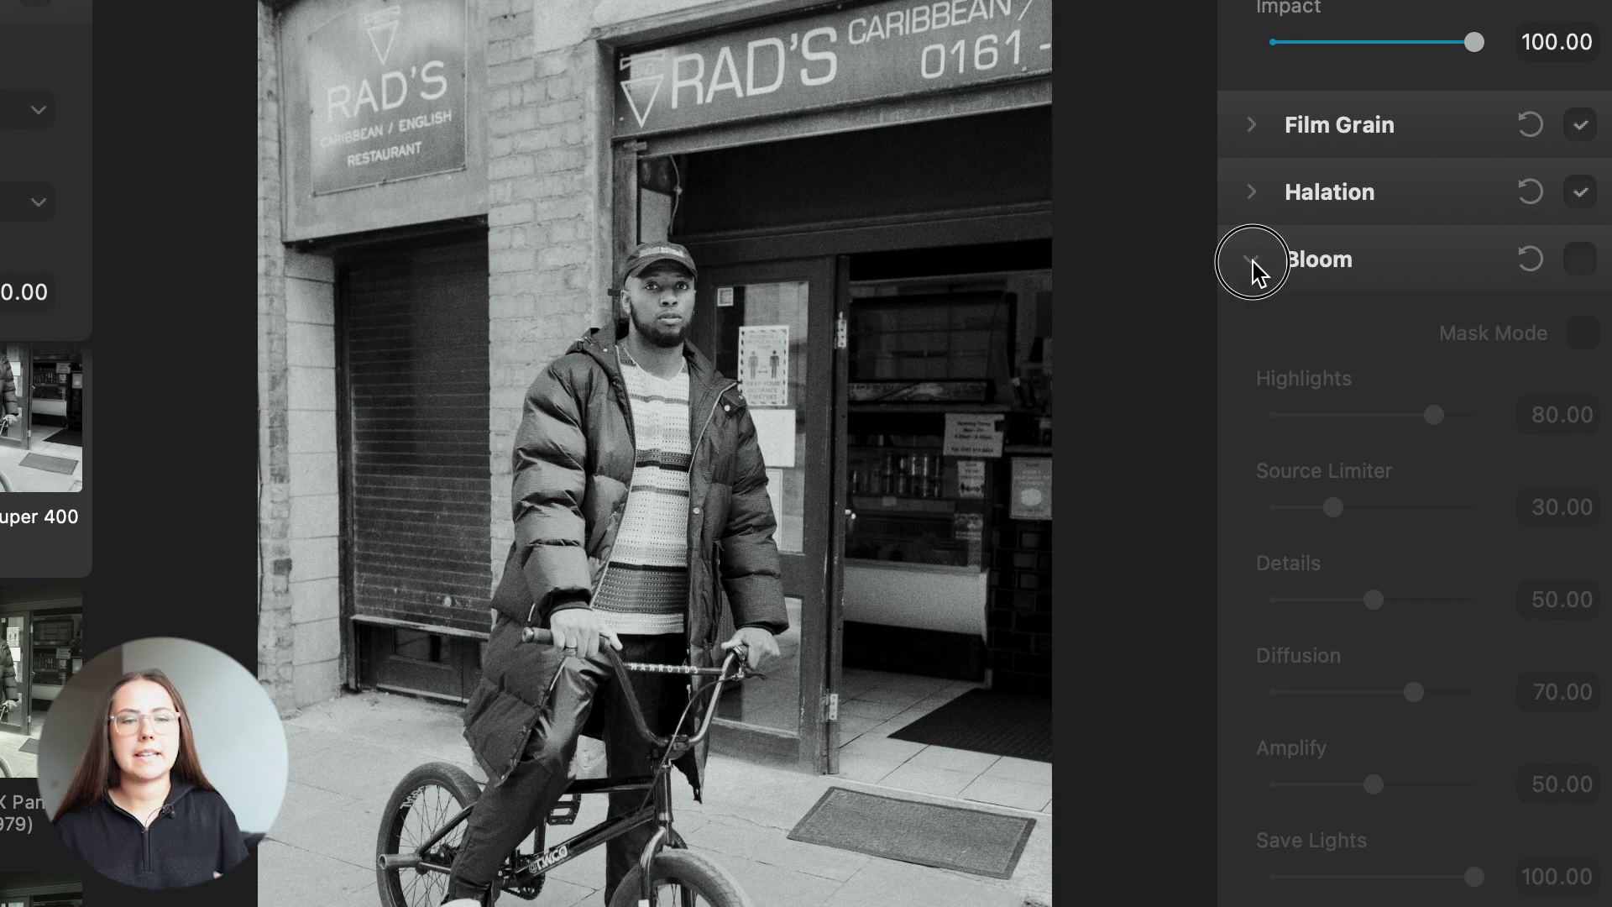